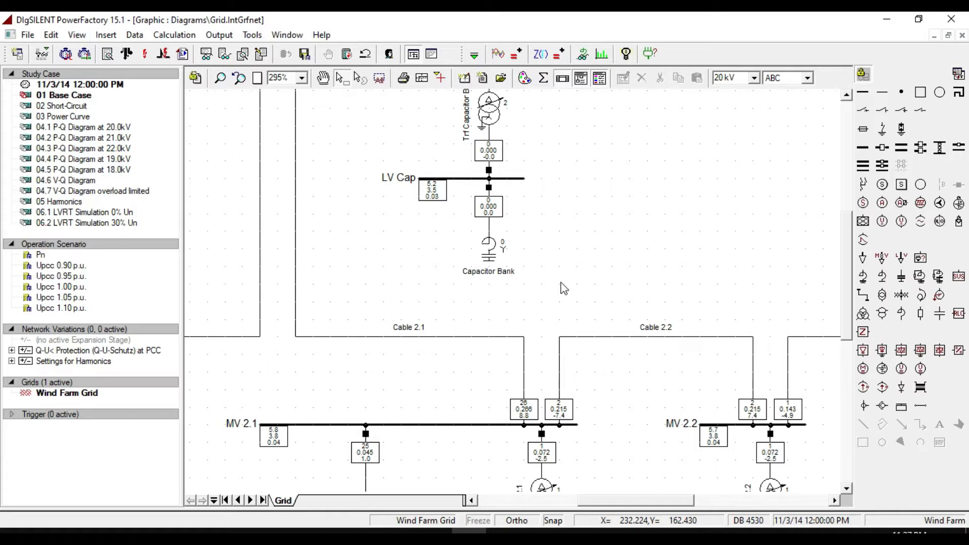
Step: Check the variable selection list of the Base Case harmonics results
scroll(564, 288, "up", 2)
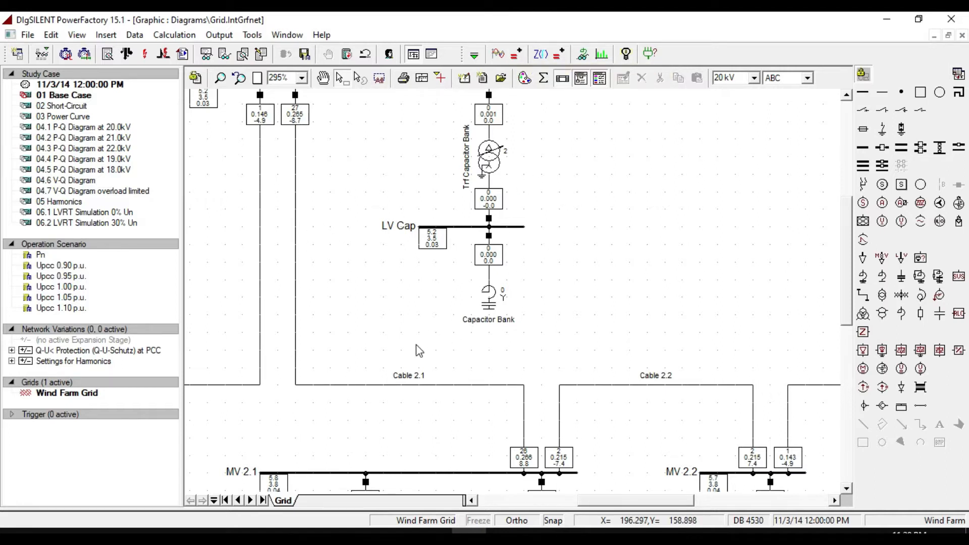
left_click(516, 54)
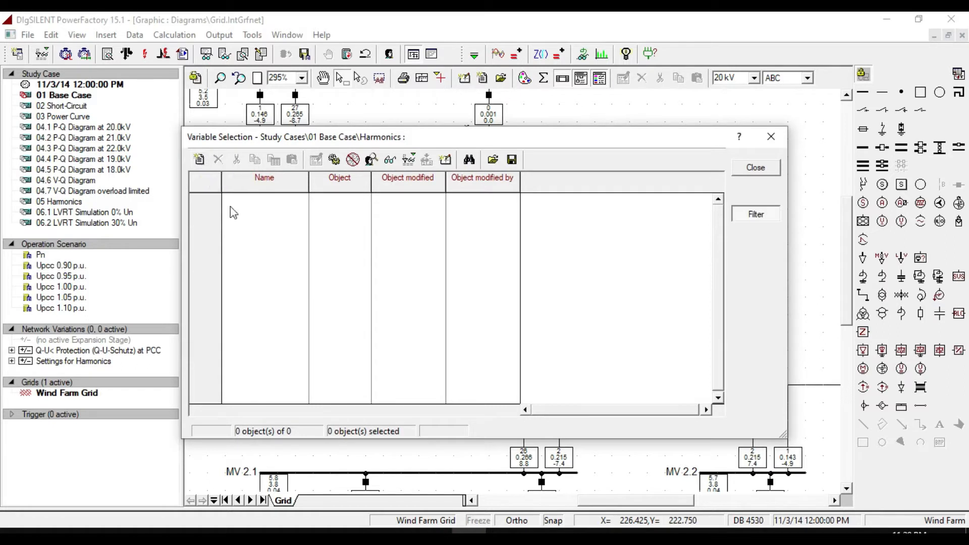
left_click(768, 171)
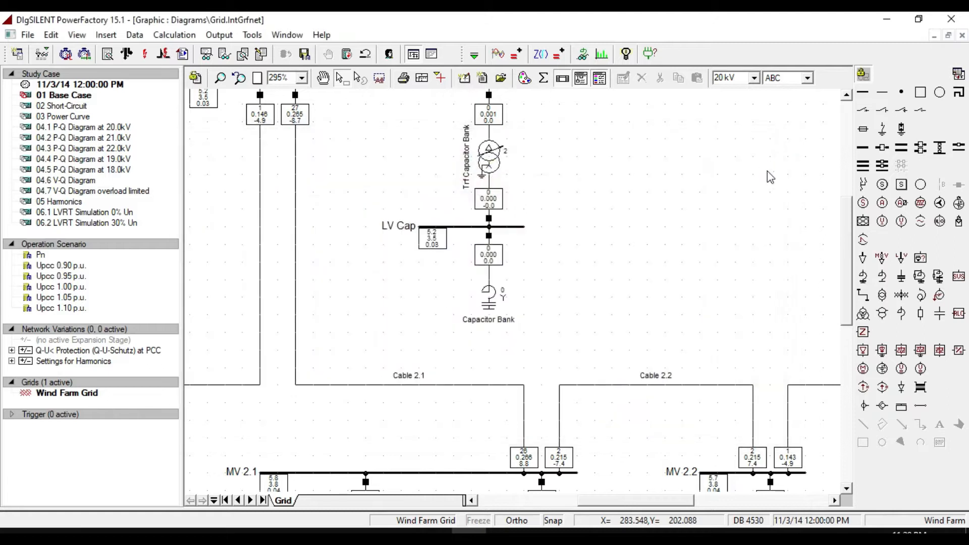
Step: Define harmonic load flow results for the line Cable 2.1 and open its variable selection for editing
left_click(362, 384)
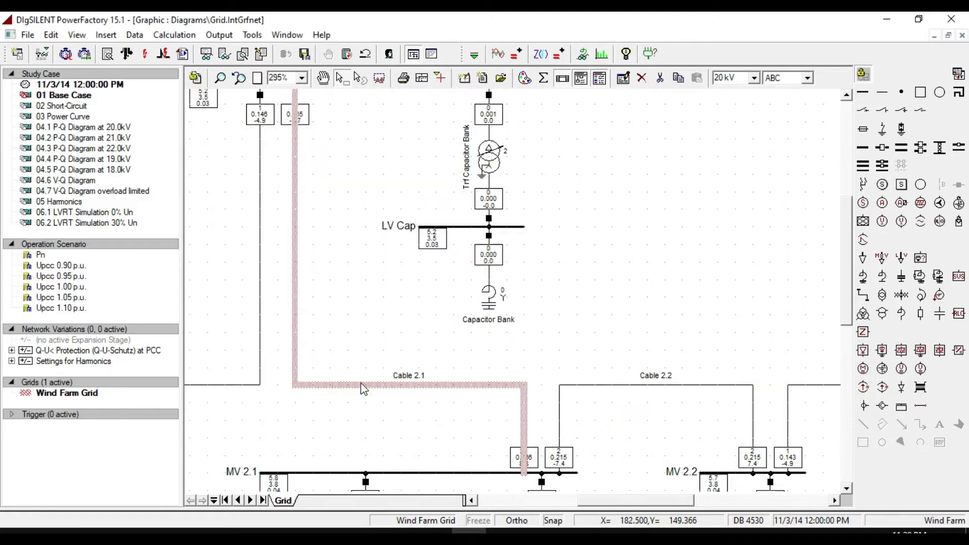
right_click(363, 388)
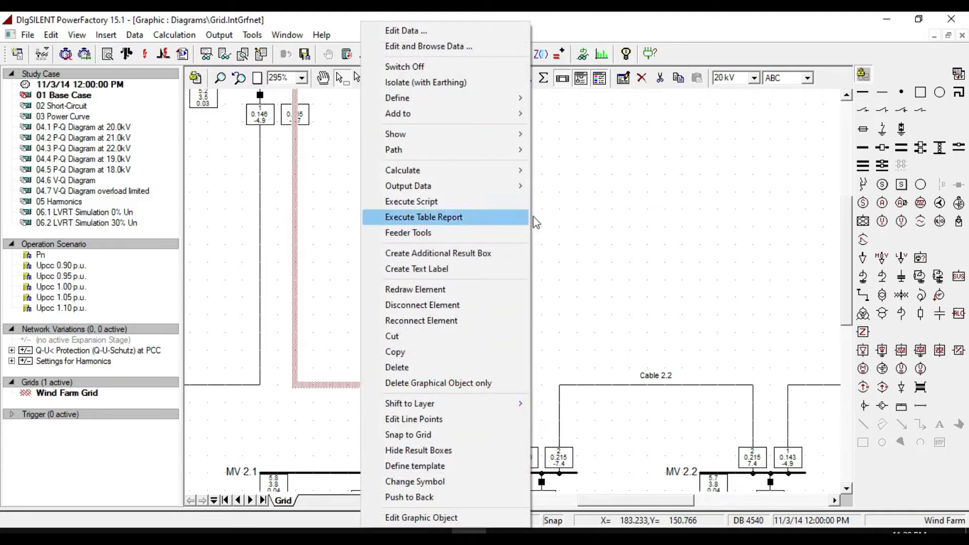
mouse_move(511, 104)
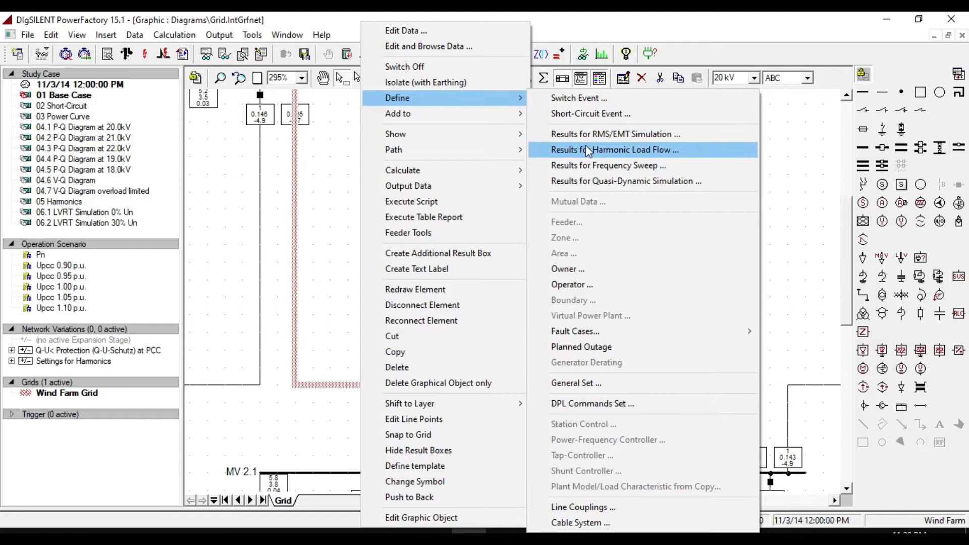
left_click(613, 154)
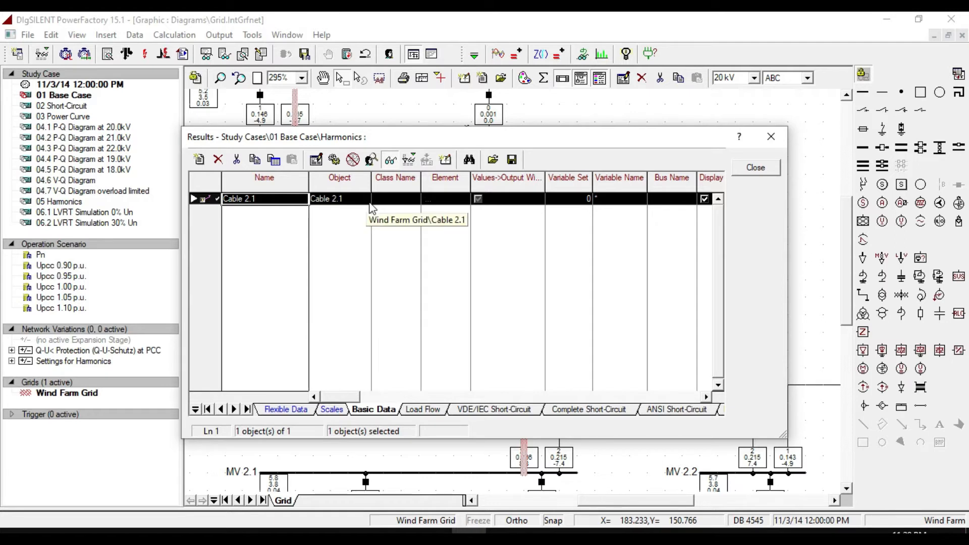
left_click(248, 199)
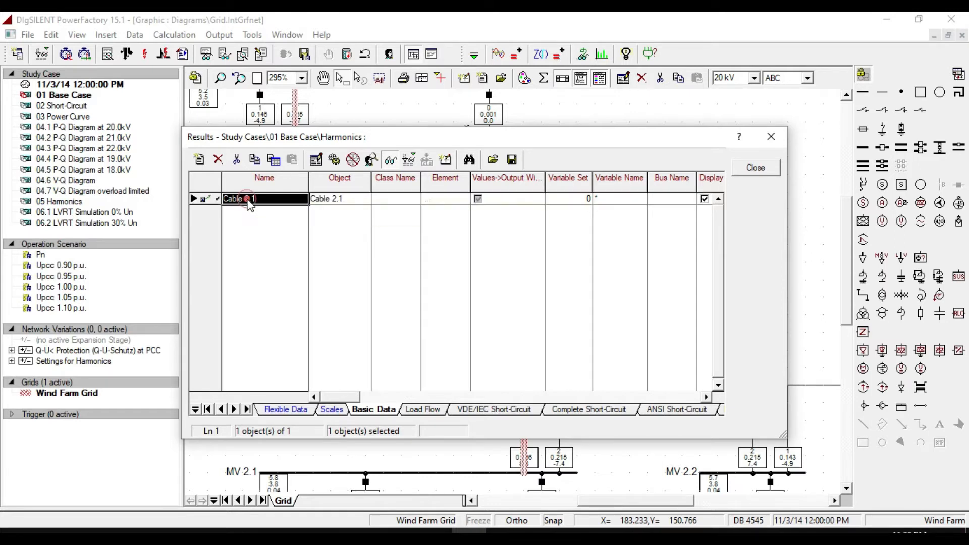
left_click(249, 199)
double_click(211, 202)
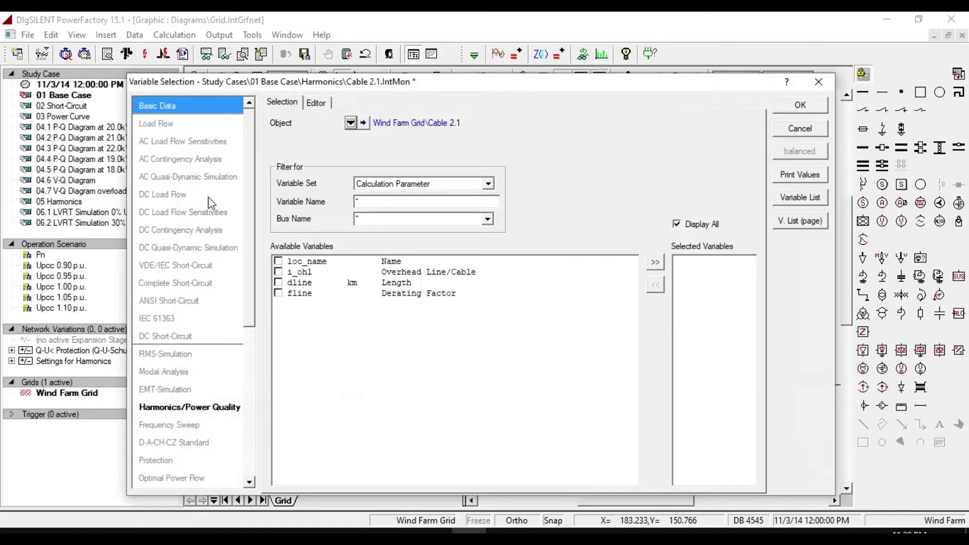
Step: For Harmonics/Power Quality, filter Currents, Voltages and Powers to bus1 and record I:bus1 and phii:bus1 for Cable 2.1
left_click(167, 408)
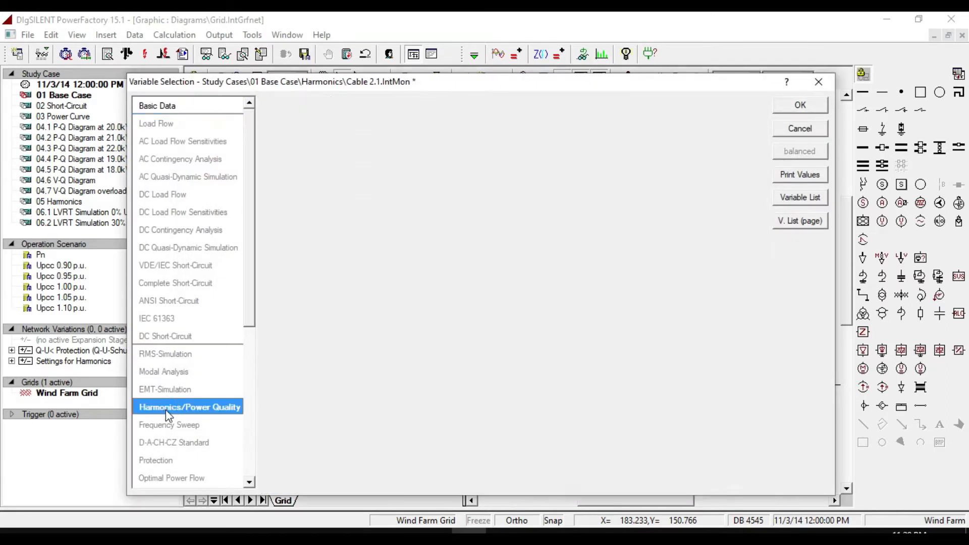
left_click(407, 186)
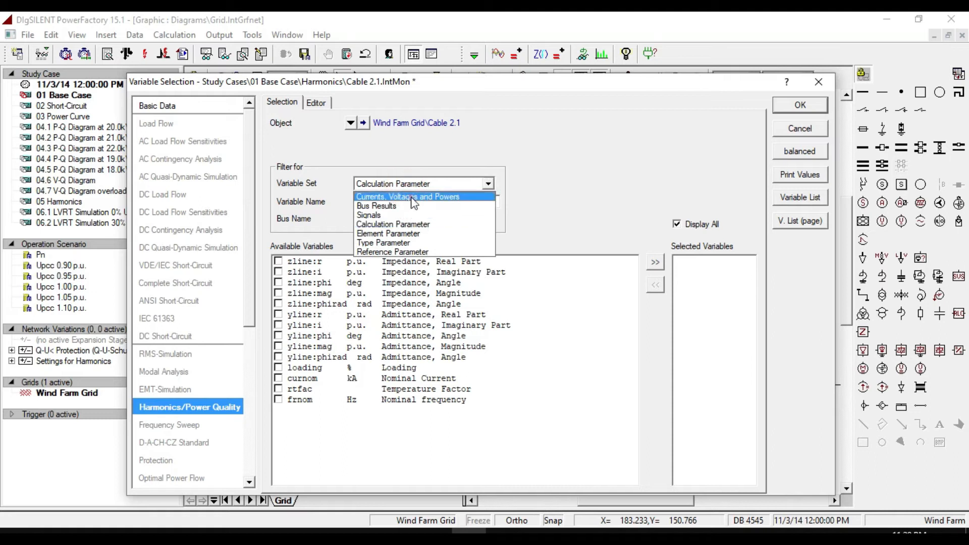
left_click(413, 196)
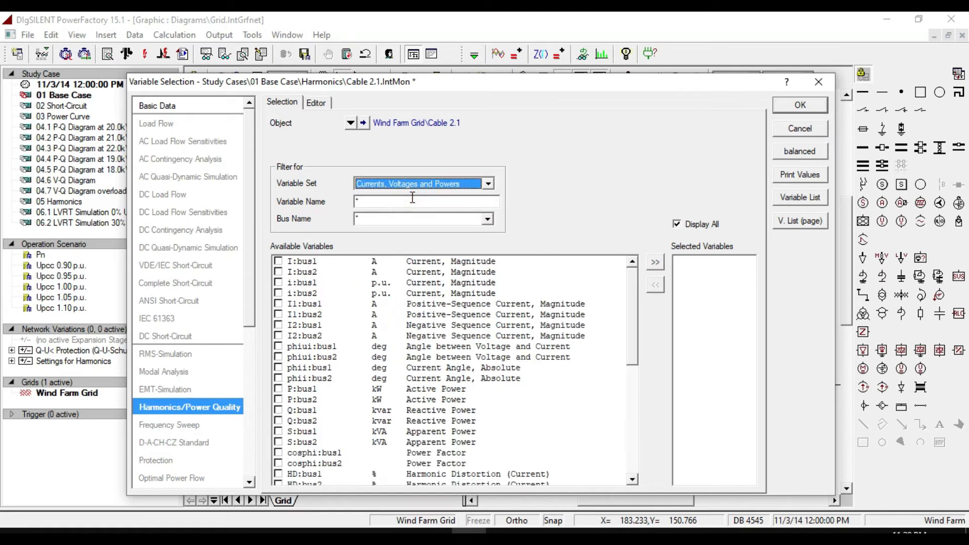
left_click(487, 219)
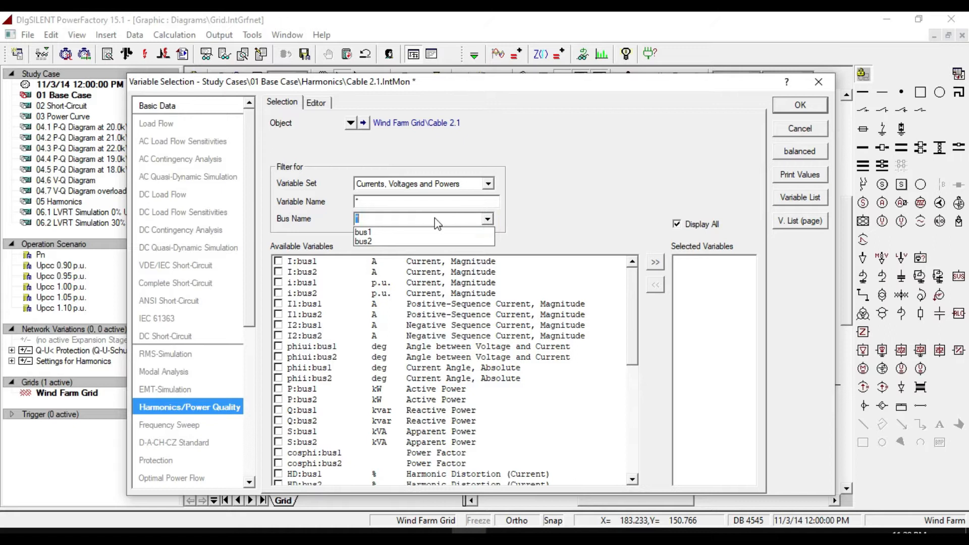
left_click(364, 232)
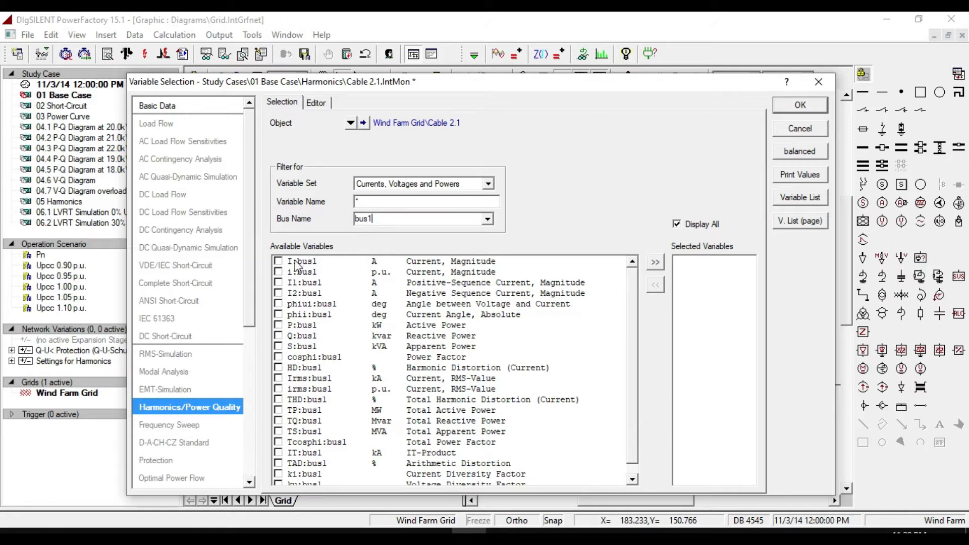
left_click(278, 261)
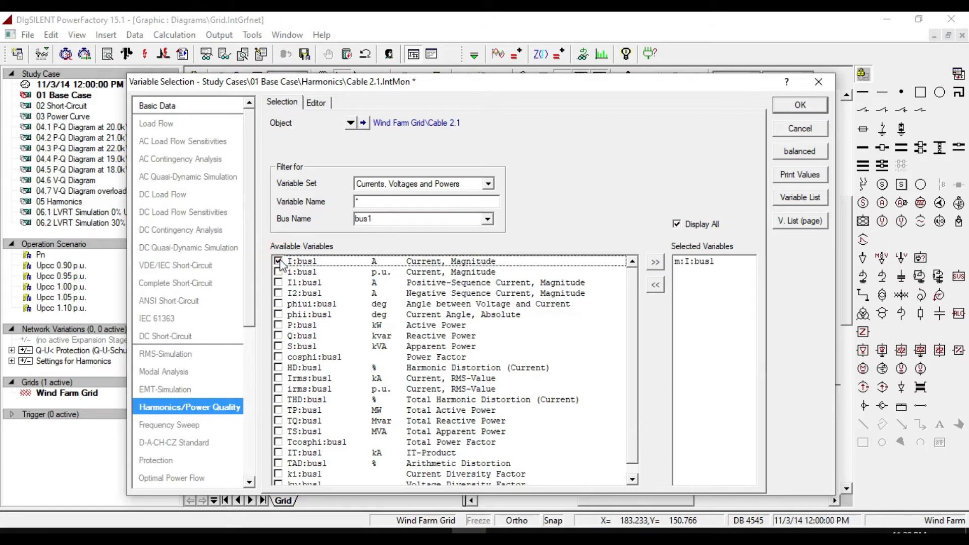
left_click(278, 315)
left_click(800, 105)
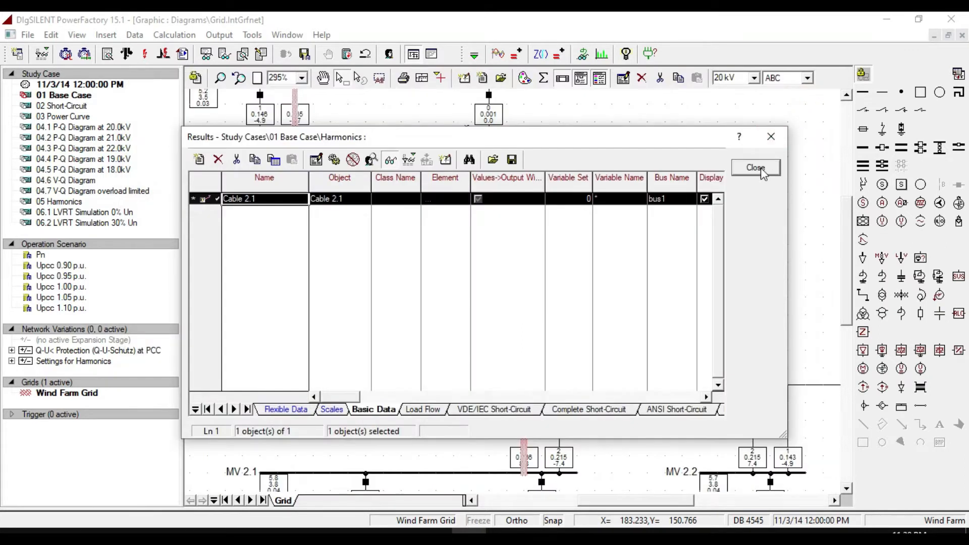
left_click(755, 167)
Step: Create a new Virtual Instrument Panel page with the name Project
left_click(475, 327)
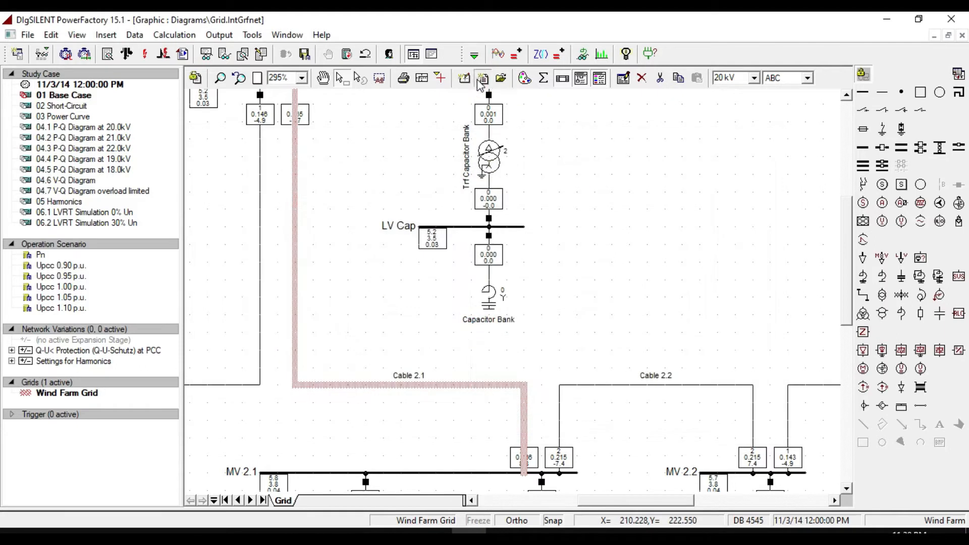
left_click(482, 79)
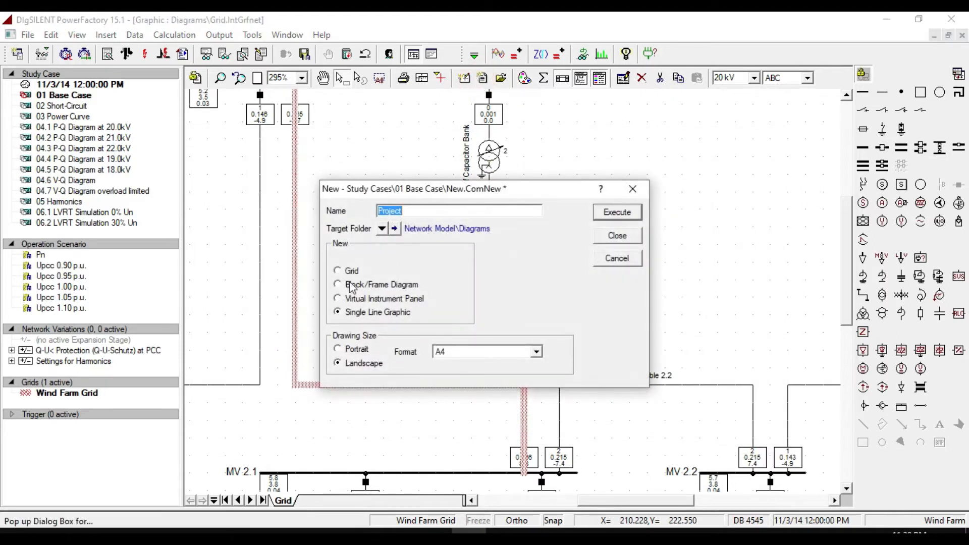
left_click(337, 298)
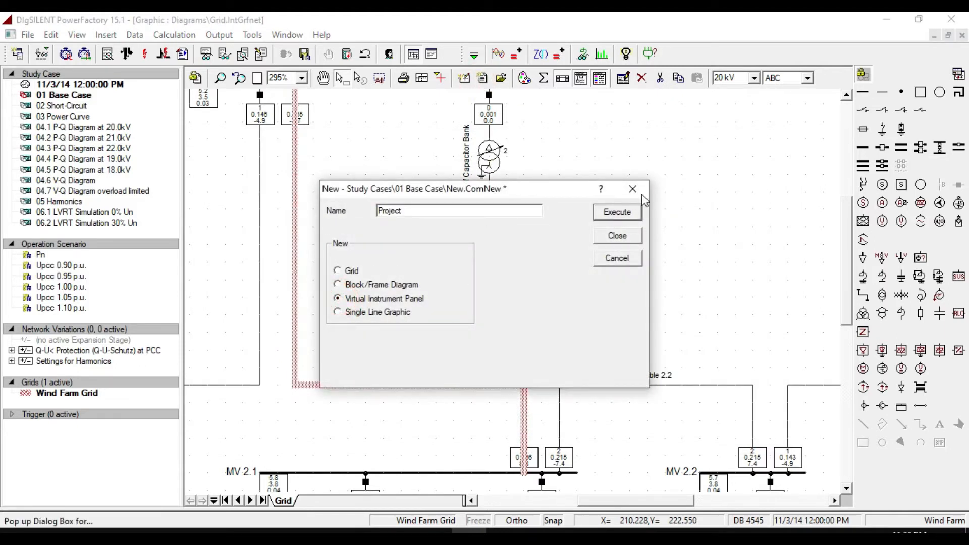
left_click(620, 213)
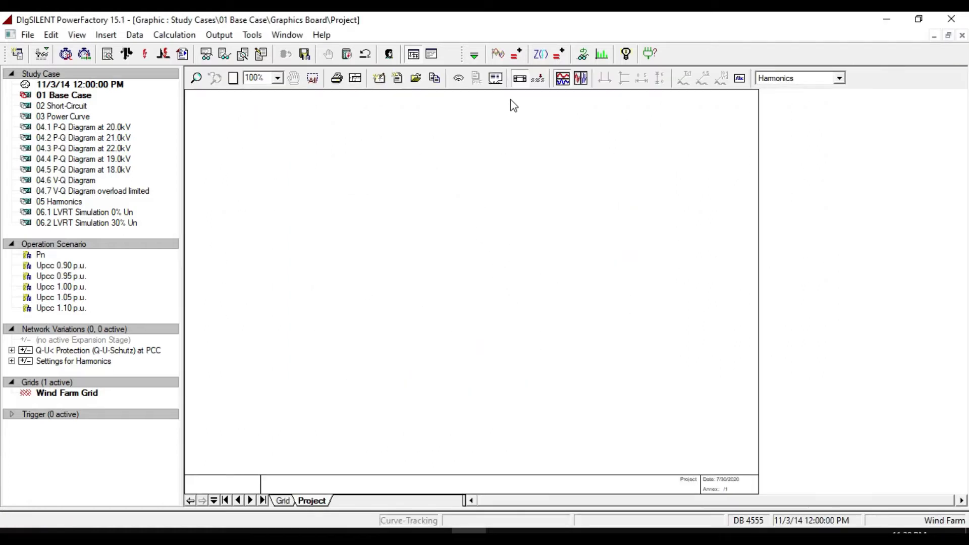
Step: Append one Waveform Plot (VisHrm) to the empty Project panel
left_click(459, 79)
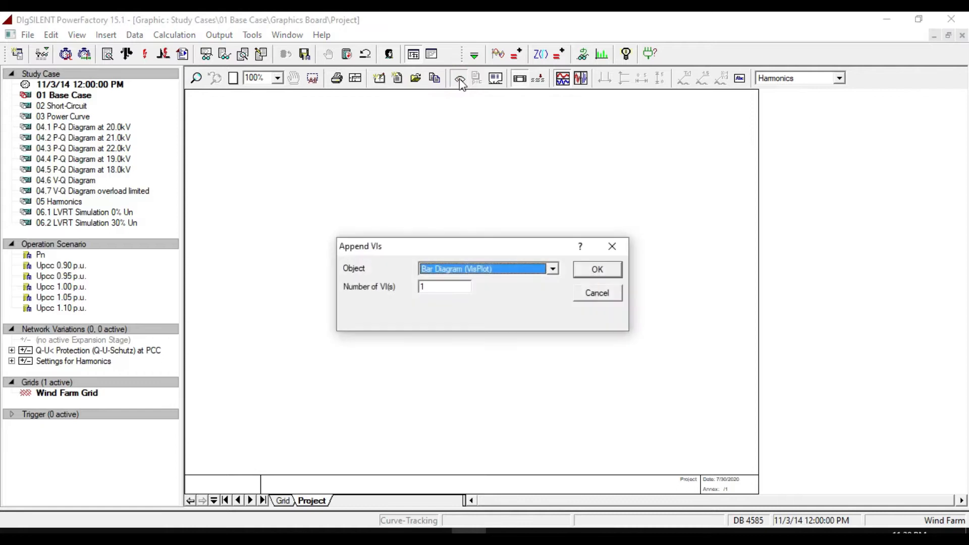
left_click(485, 273)
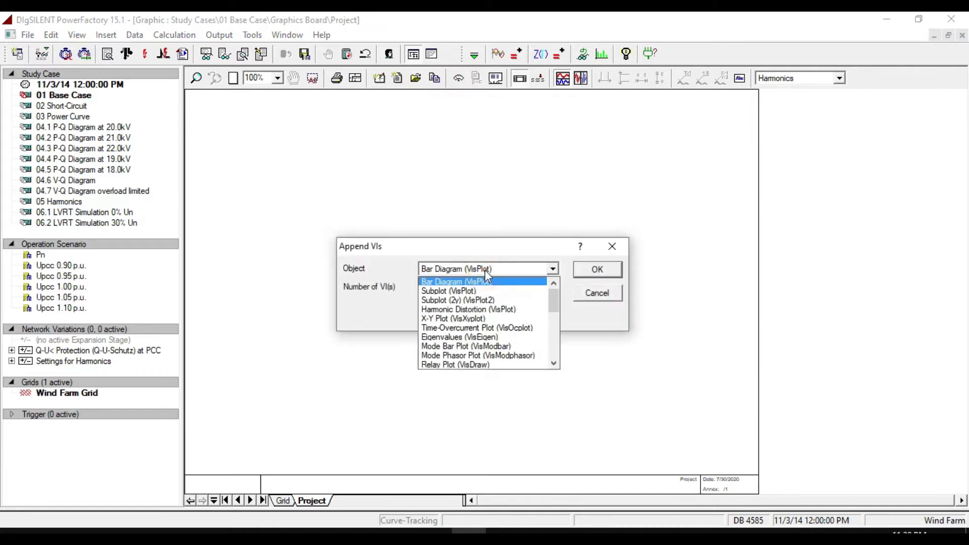
scroll(510, 310, "down", 2)
scroll(511, 316, "down", 1)
left_click(491, 344)
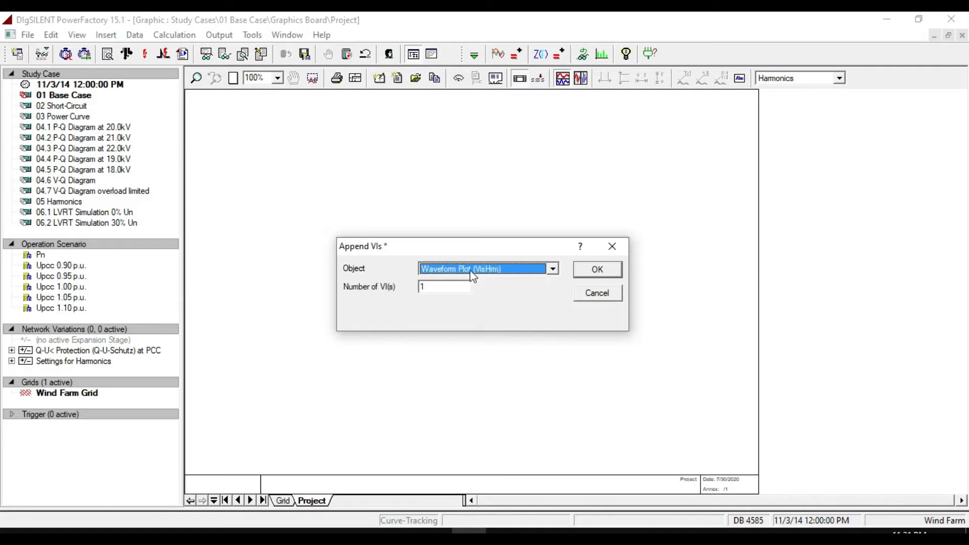
left_click(589, 270)
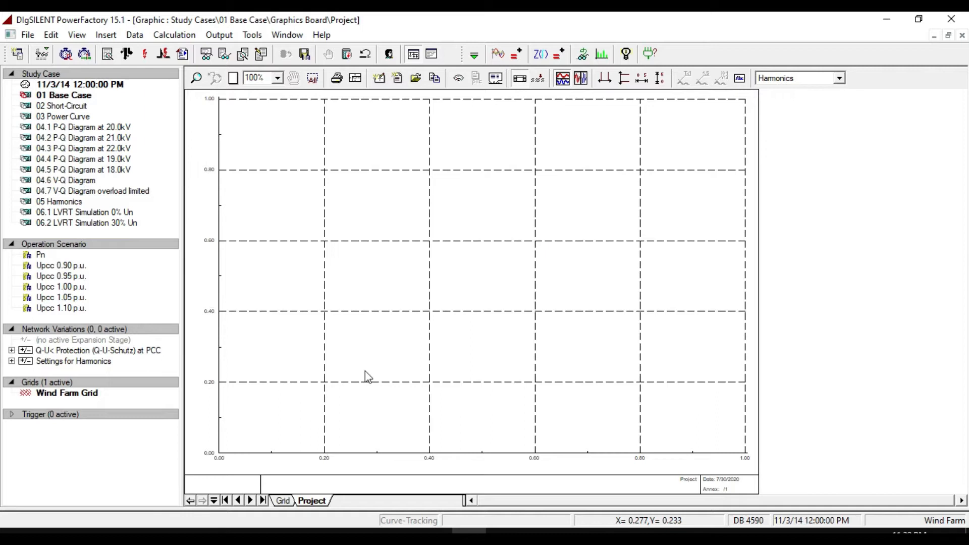
Step: Assign Cable 2.1 as the element of the first curve in the waveform plot
double_click(393, 279)
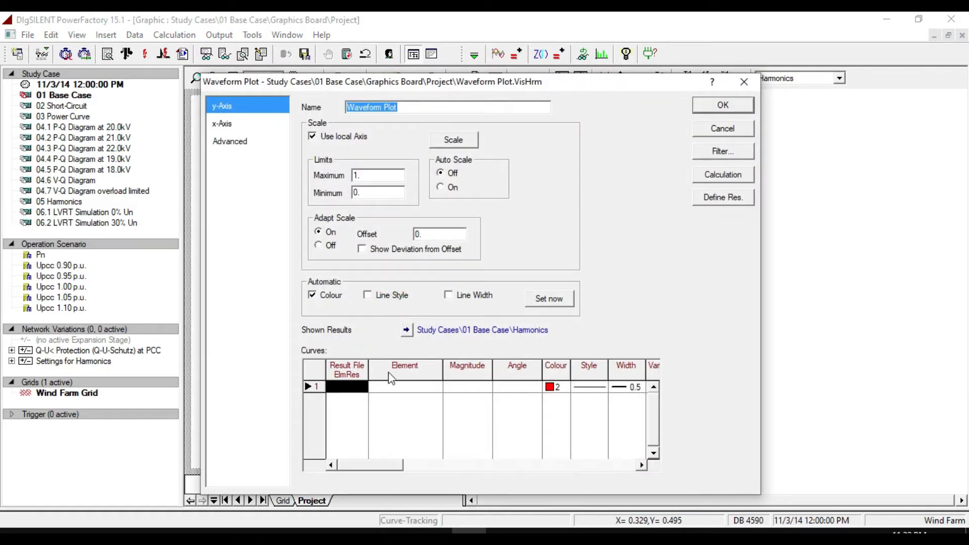
left_click(404, 388)
double_click(404, 389)
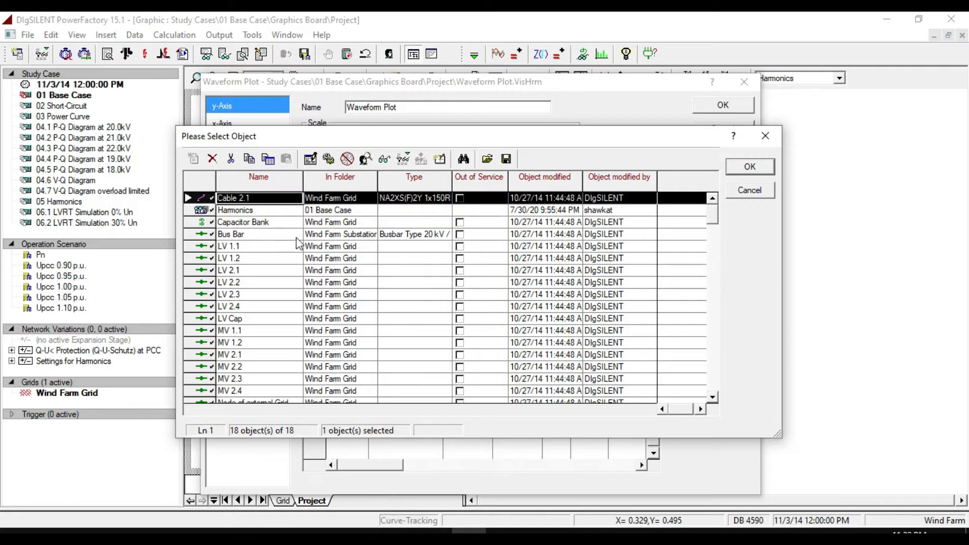
left_click(750, 166)
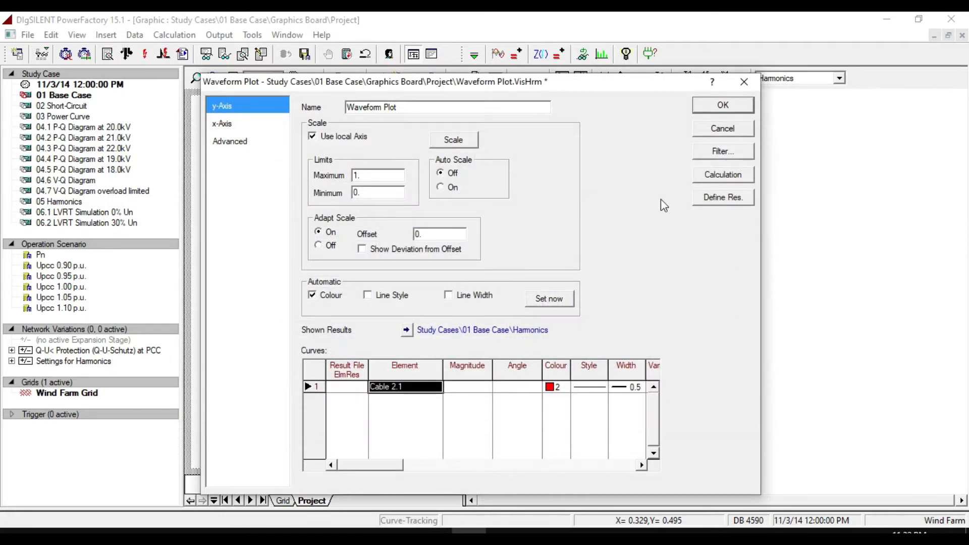
Step: Set the Cable 2.1 curve's magnitude to m:I:bus1 with m:phii:bus1 as its angle, and apply the plot settings
double_click(463, 387)
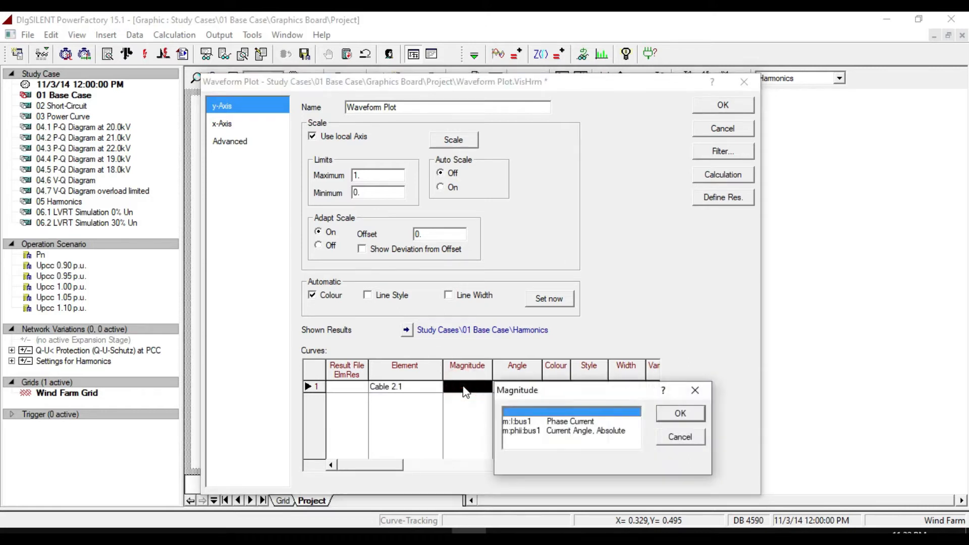
left_click(510, 421)
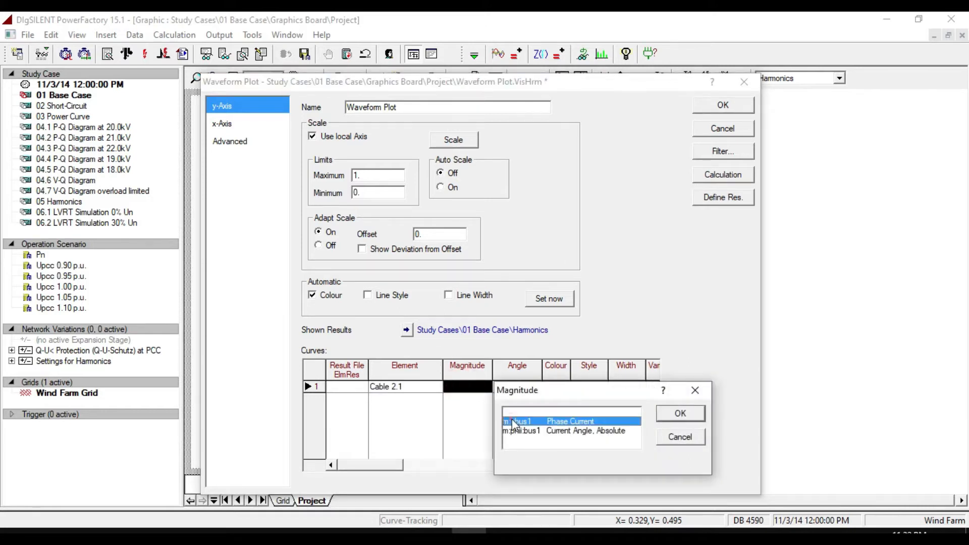
left_click(680, 413)
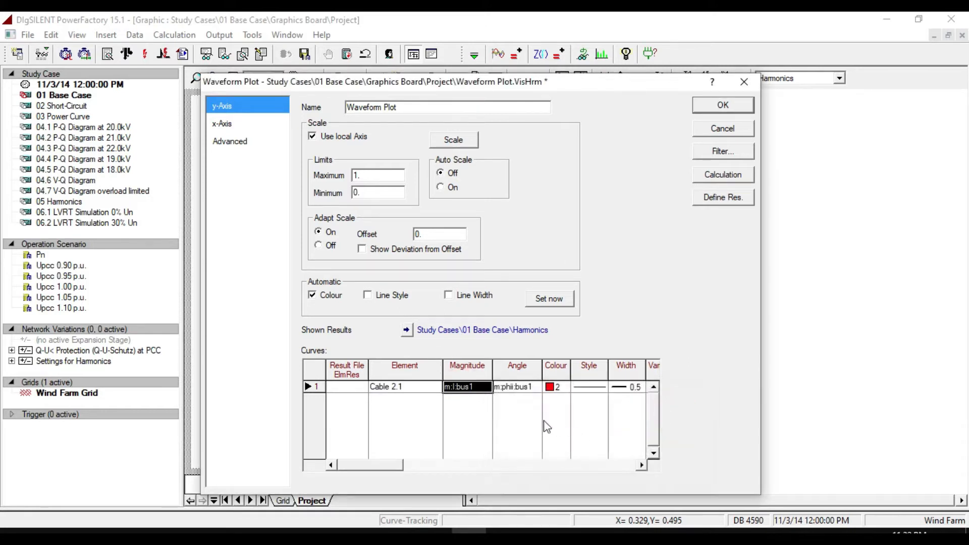
double_click(511, 394)
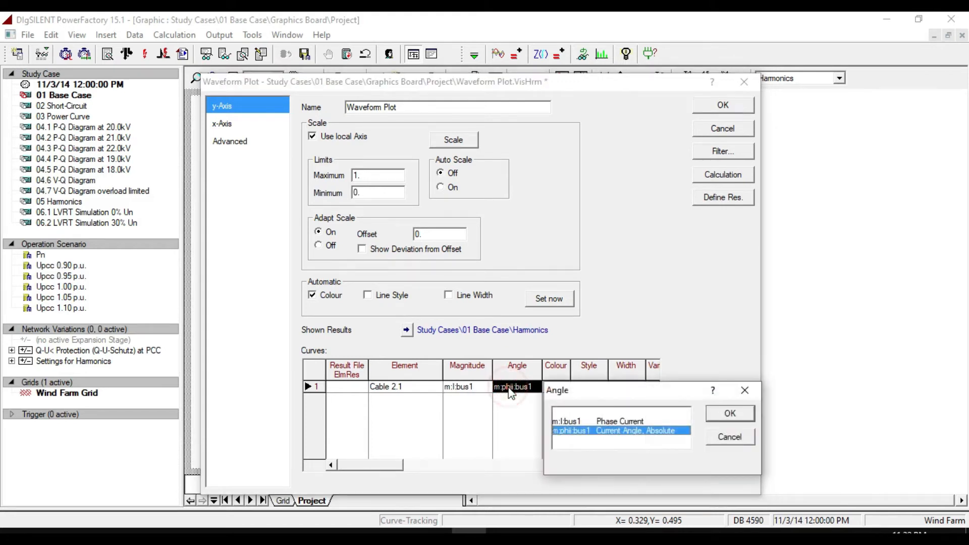
left_click(731, 417)
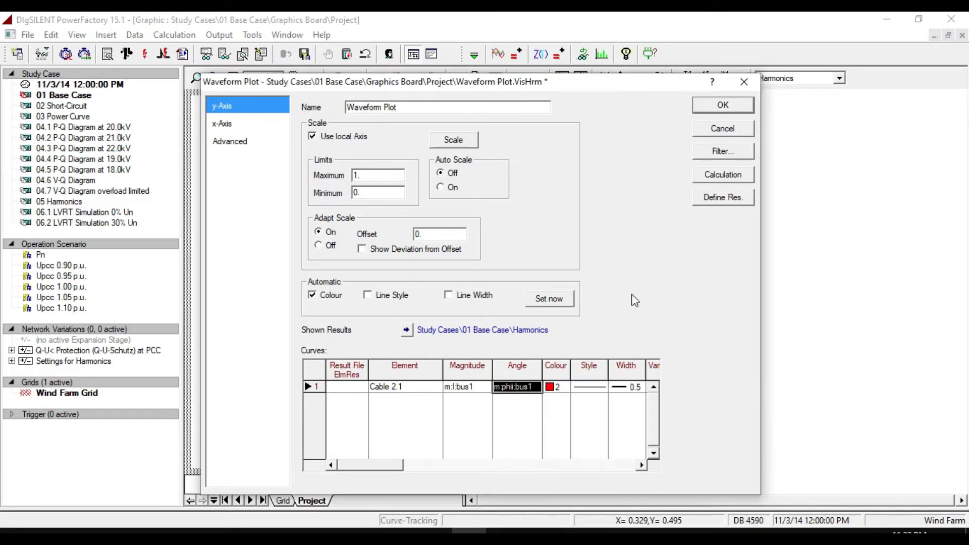
left_click(720, 104)
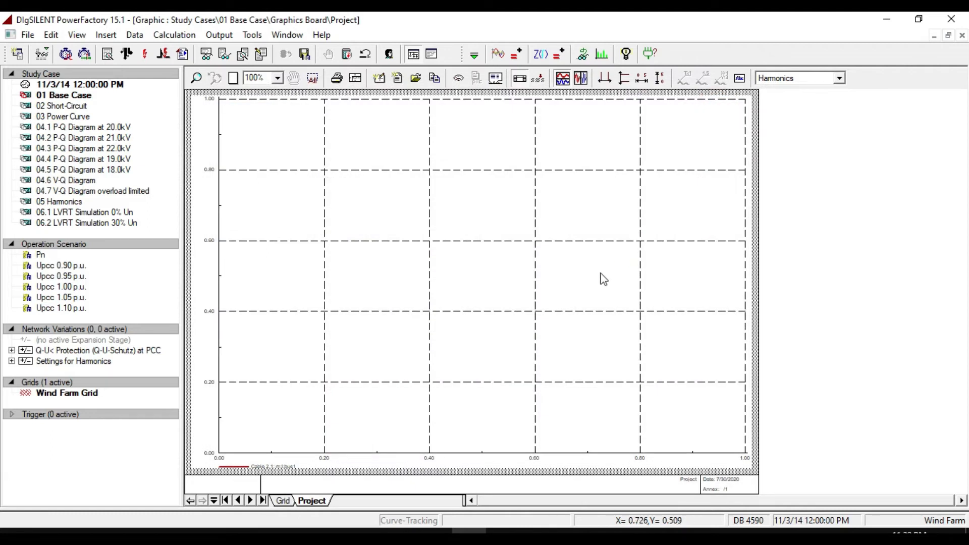
Step: Run an unbalanced, 3-phase harmonic load flow for all frequencies
left_click(498, 54)
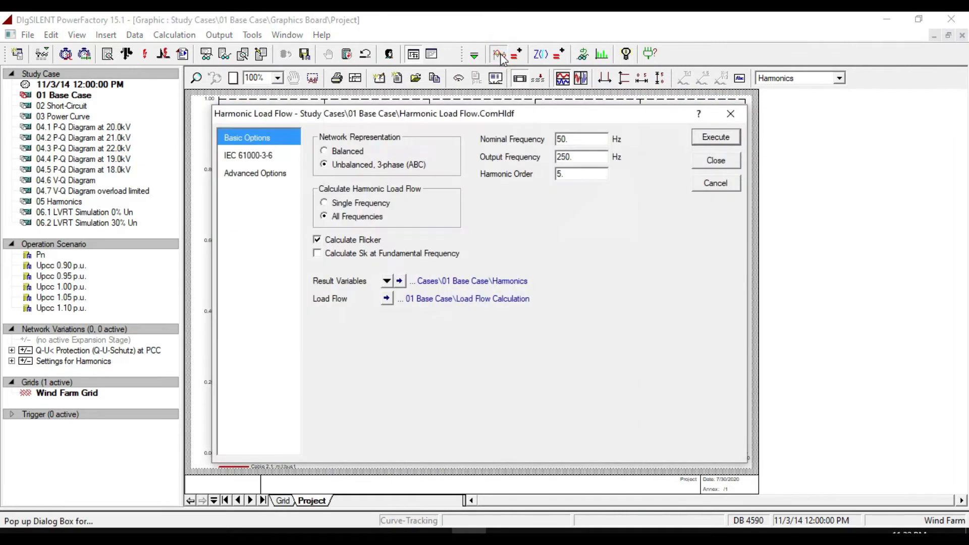
left_click(717, 138)
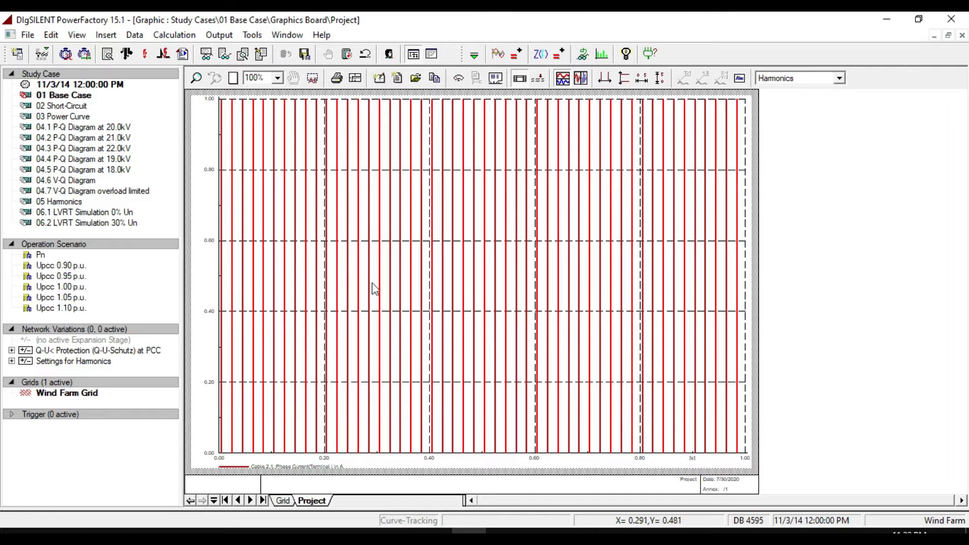
Step: Auto-scale the y-axis and x-axis of the Cable 2.1 waveform plot to the curve
left_click(660, 78)
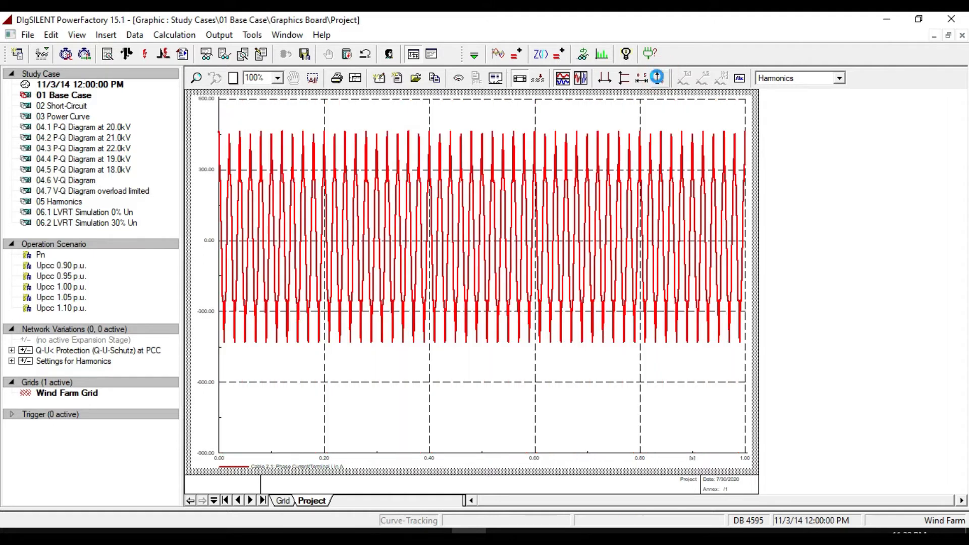
left_click(642, 78)
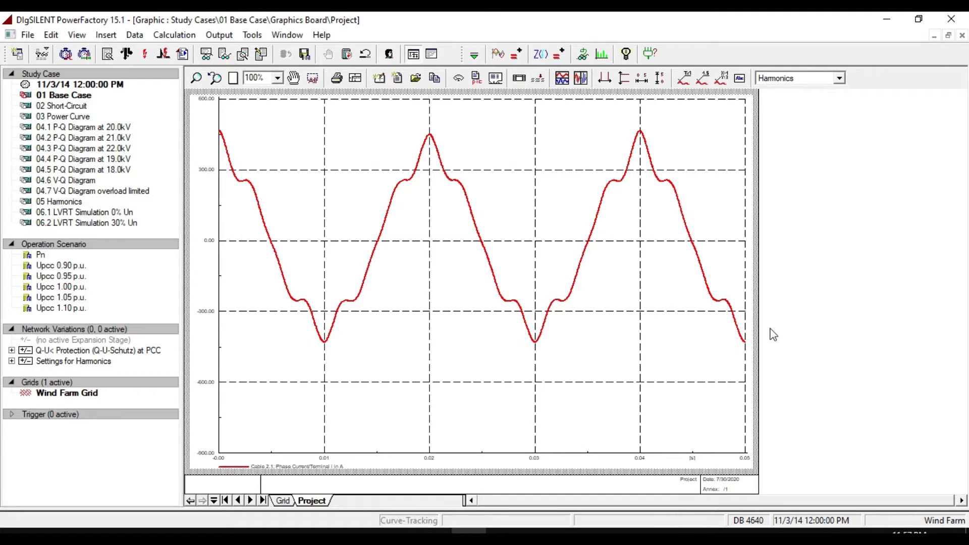
Step: Define results for the harmonic load flow on the PCC bus bar in the Grid diagram
left_click(283, 500)
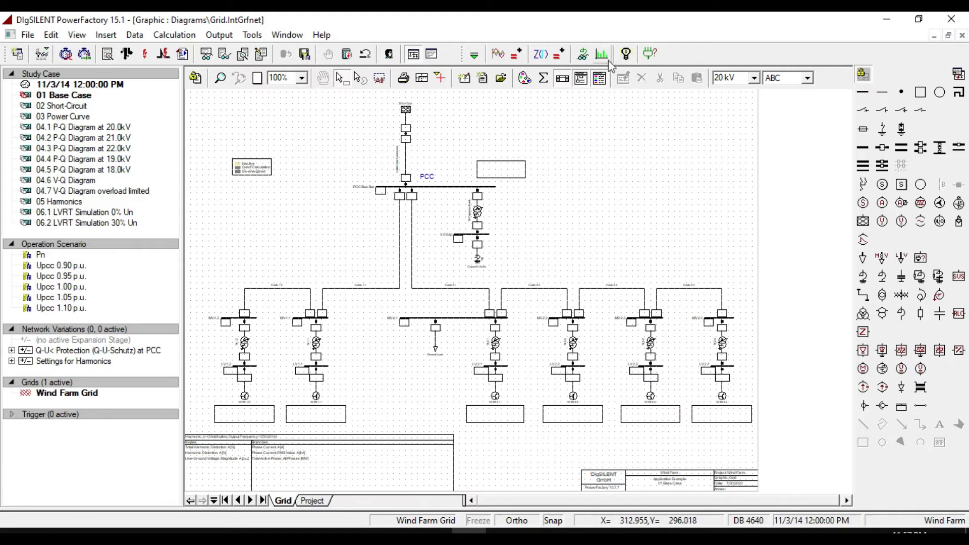
left_click(218, 80)
left_click_drag(277, 104, 524, 314)
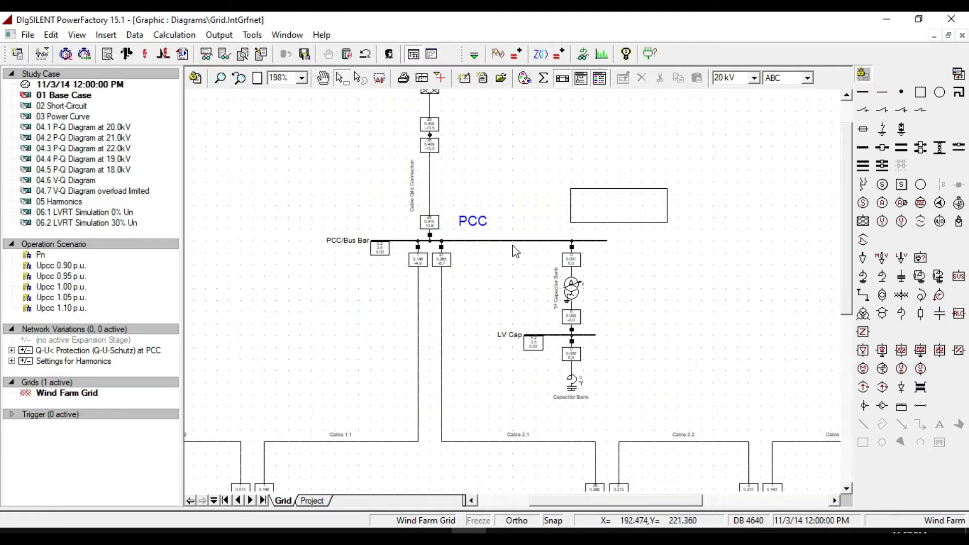
left_click(510, 241)
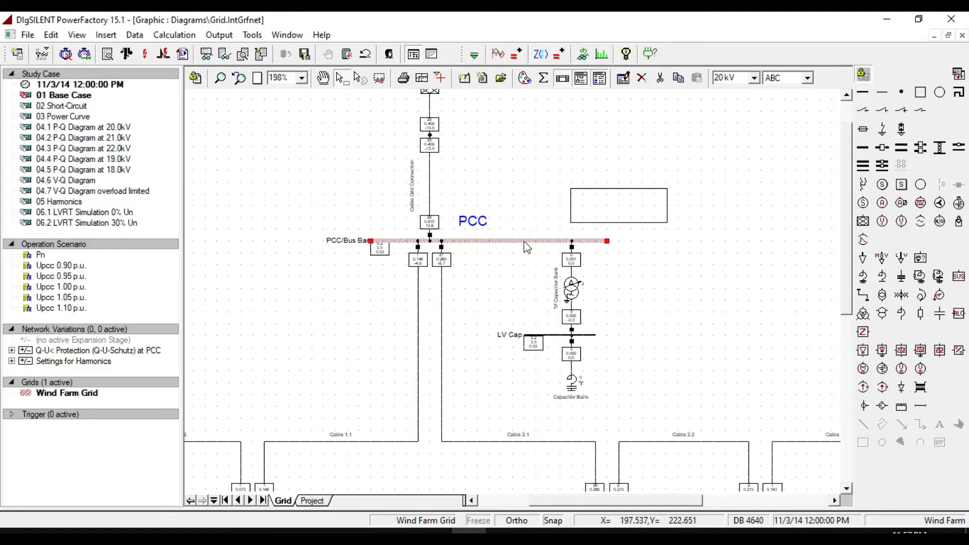
right_click(524, 242)
mouse_move(559, 150)
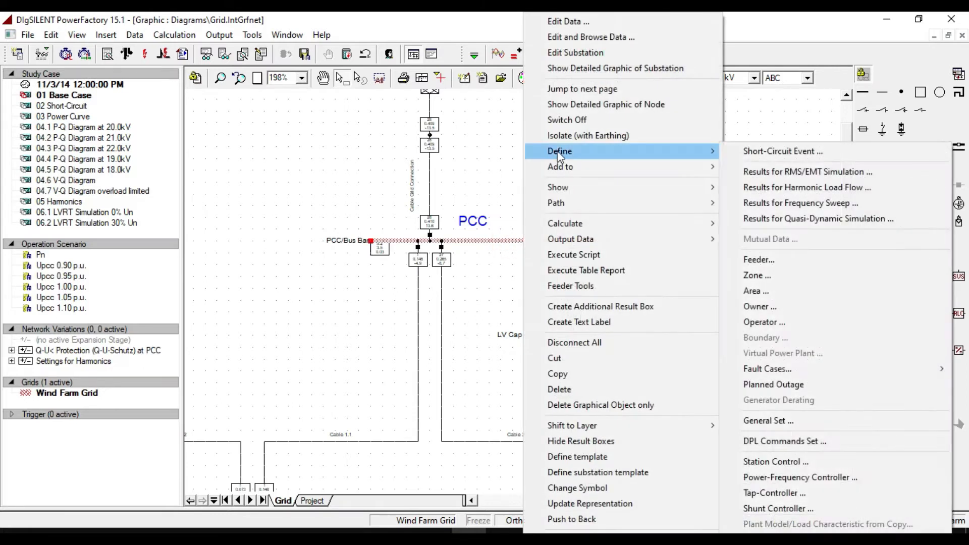
left_click(791, 188)
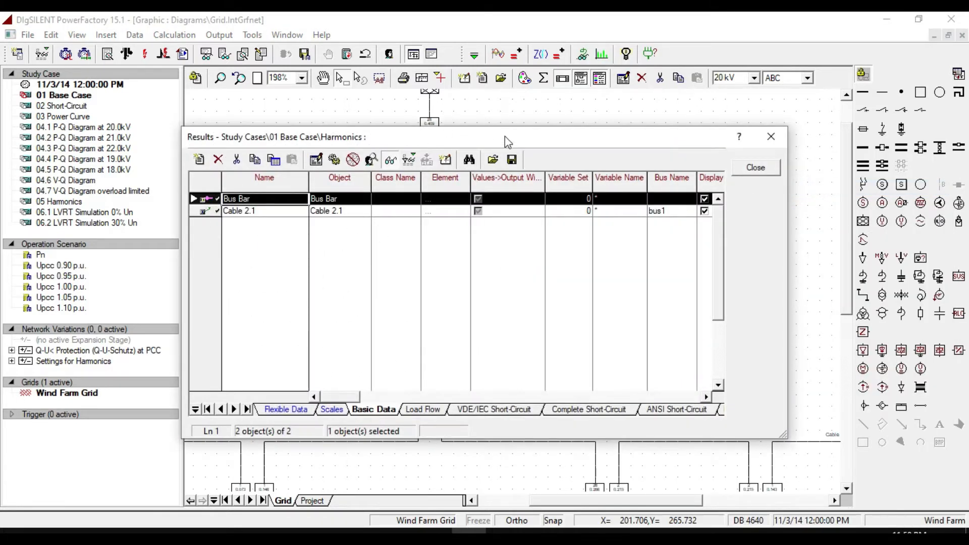
Step: Add the Harmonics/Power Quality variable HD (Harmonic Distortion) to the Bus Bar's recorded results and close the results list
double_click(202, 200)
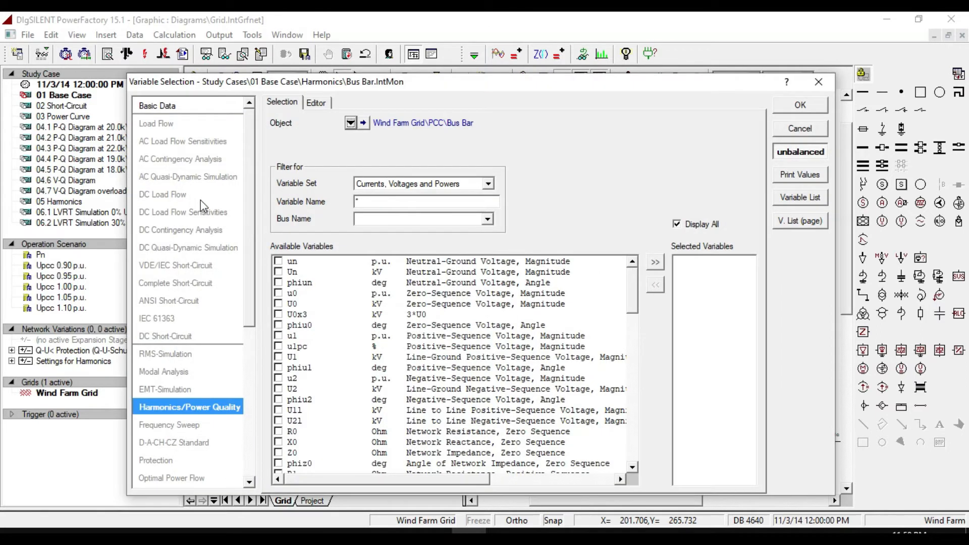
left_click(173, 107)
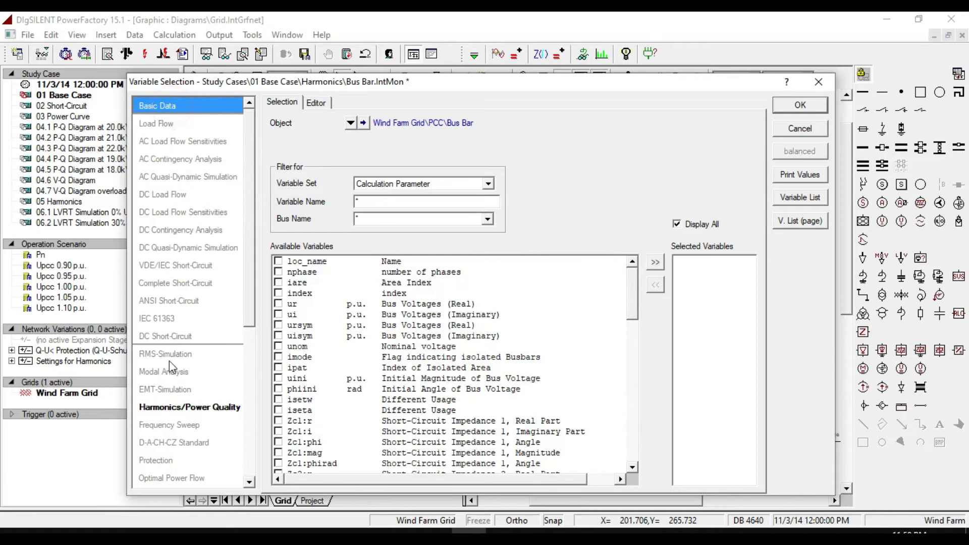
left_click(167, 410)
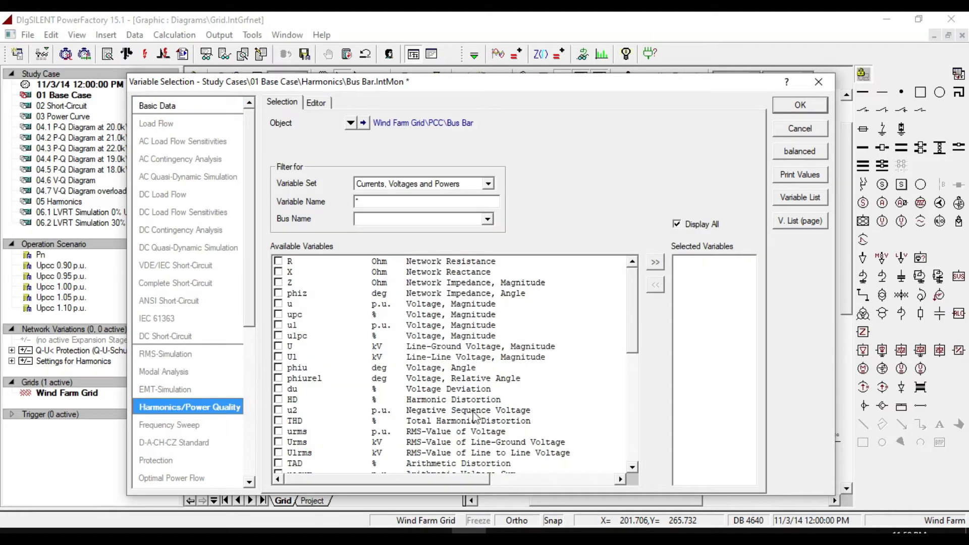
left_click(278, 400)
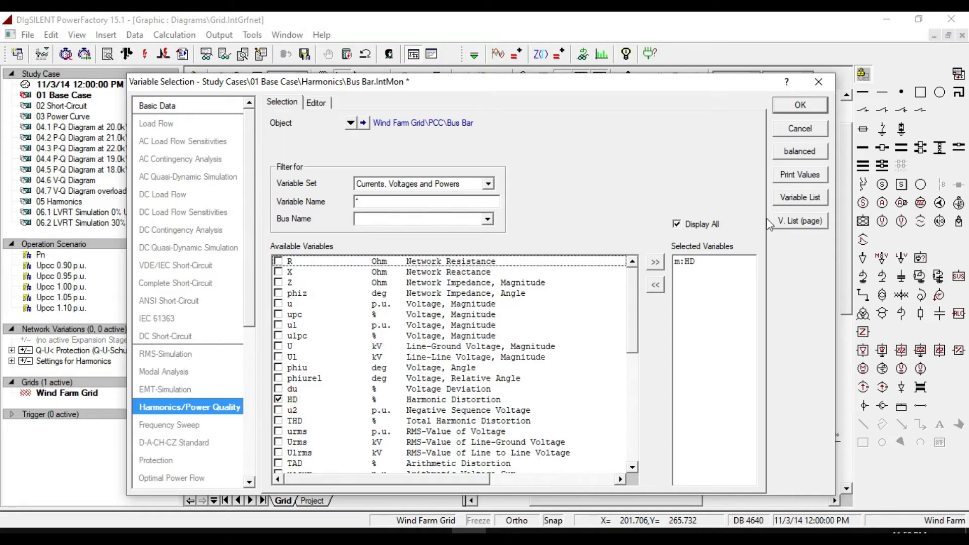
left_click(813, 108)
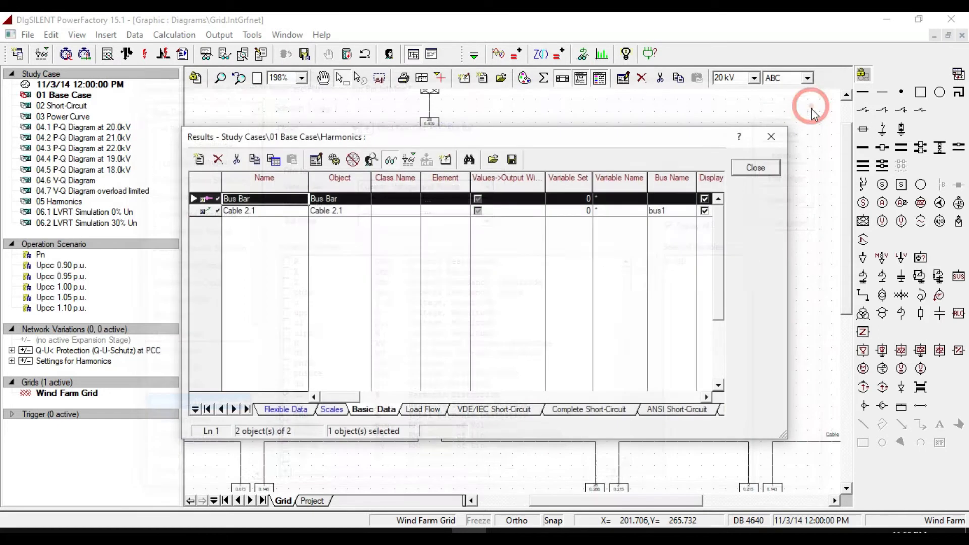
left_click(751, 171)
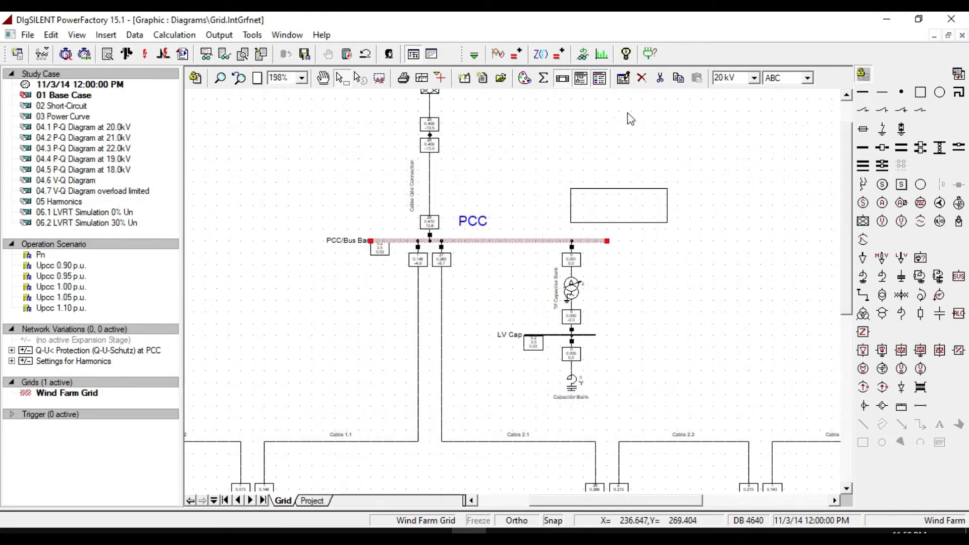
Step: Create a distortion plot and assign the Bus Bar as the element of its first curve
left_click(603, 56)
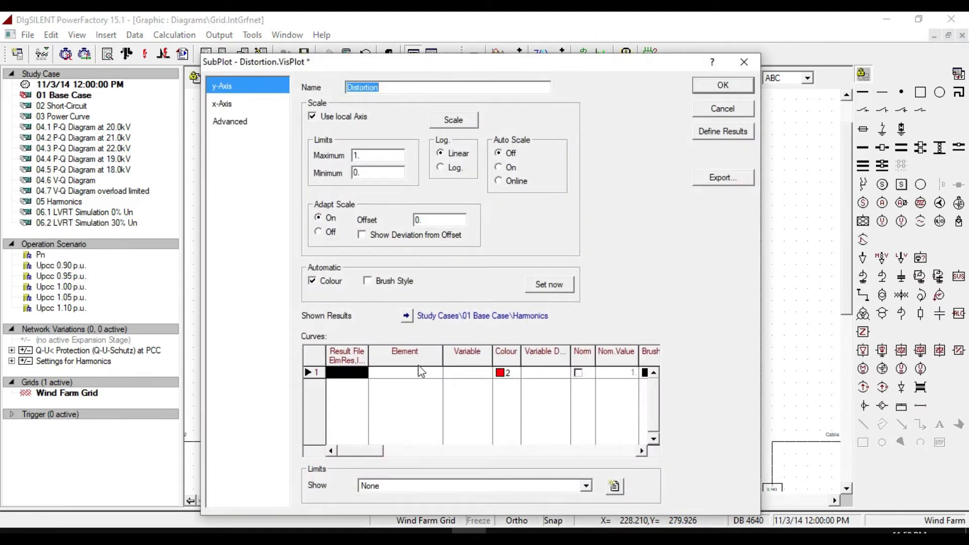
left_click(420, 372)
double_click(416, 373)
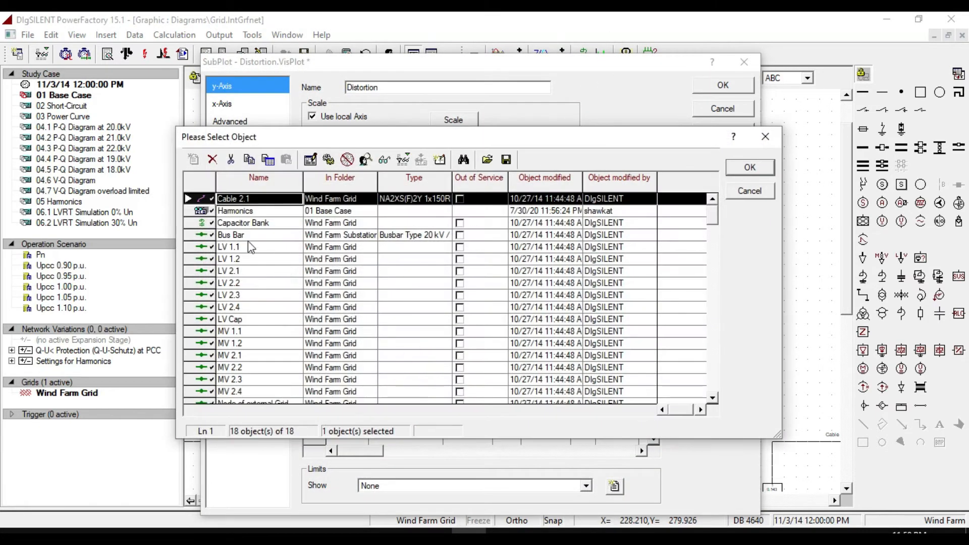
left_click(194, 235)
left_click(767, 166)
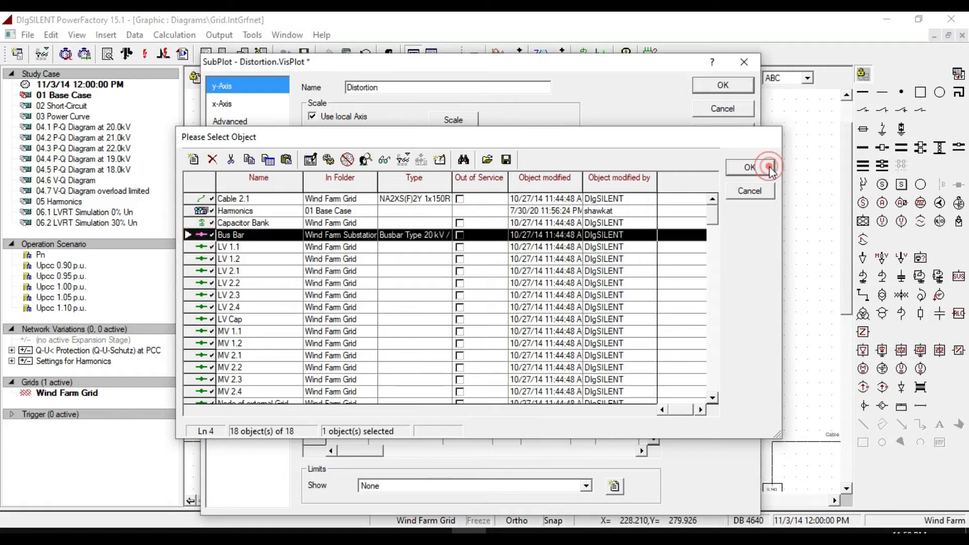
Step: Set the Bus Bar curve's variable to m:HD and auto-scale both axes of the resulting distortion plot
double_click(472, 373)
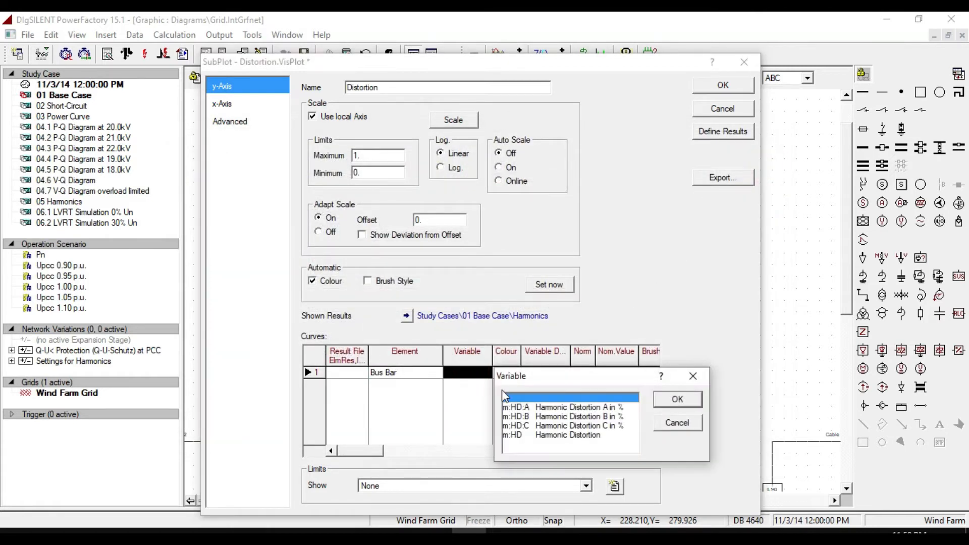
left_click(524, 436)
left_click(677, 400)
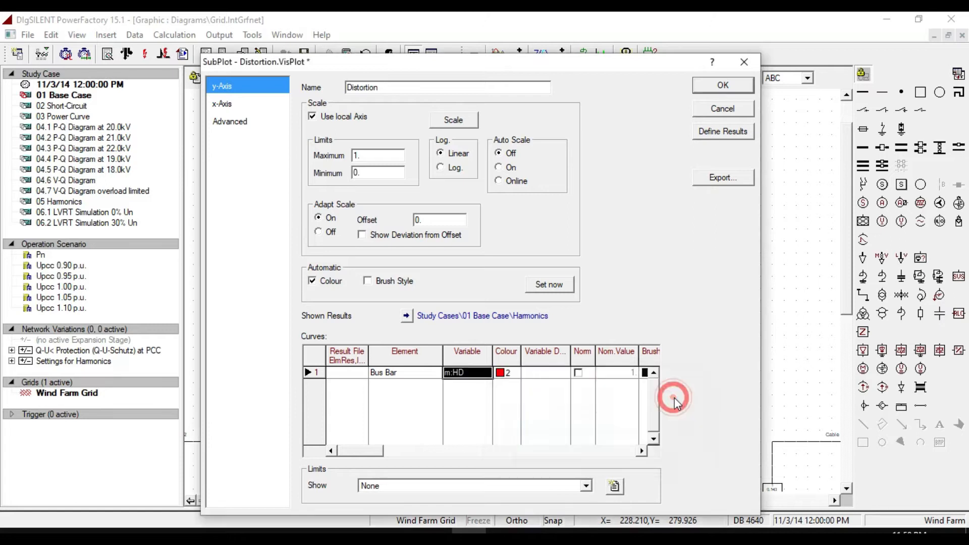
left_click(725, 85)
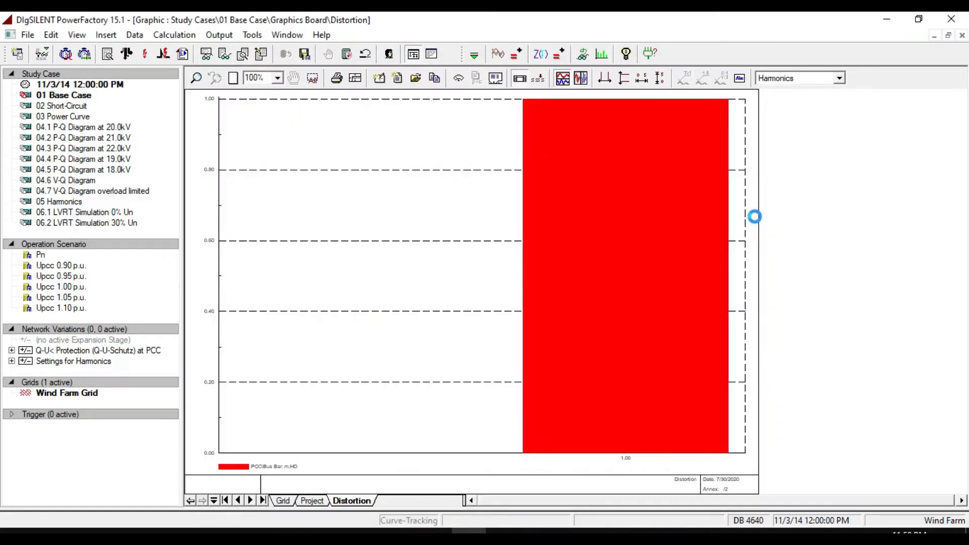
left_click(641, 78)
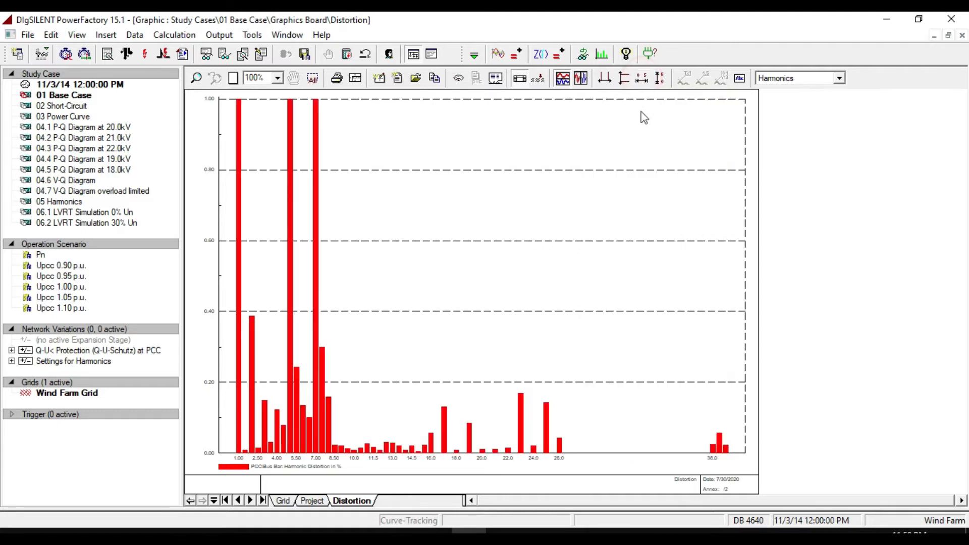
left_click(659, 78)
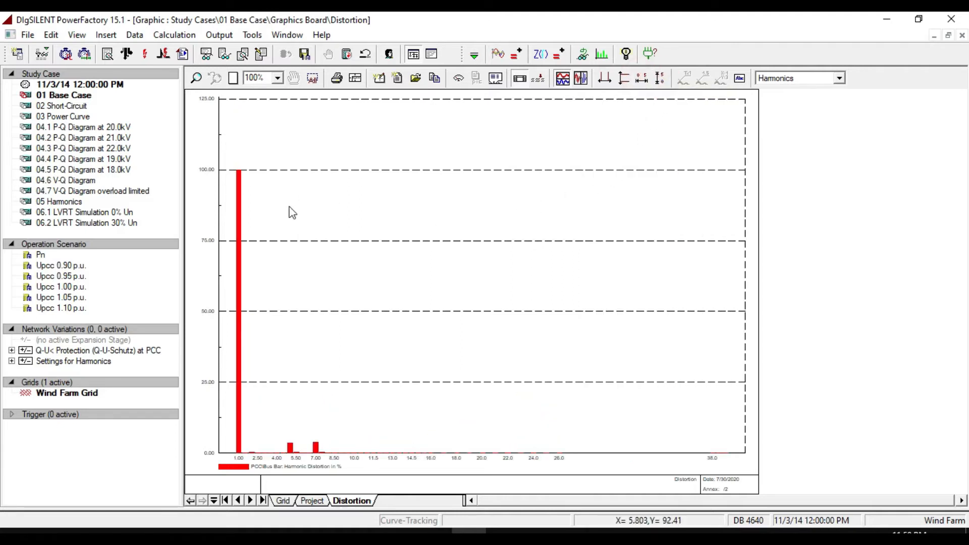
Step: Set the distortion plot's x-axis minimum to 2 and rescale the y-axis to the remaining bars
right_click(285, 237)
double_click(383, 172)
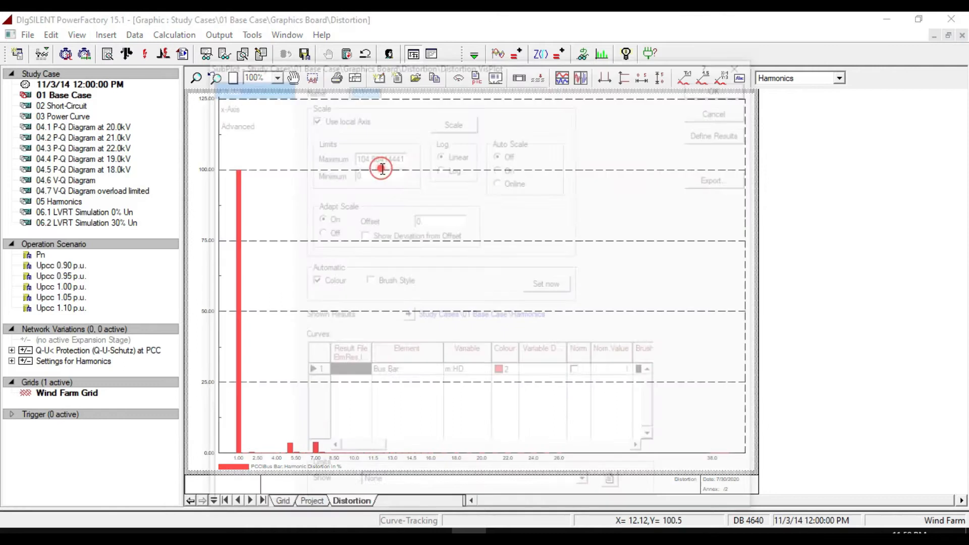
left_click(240, 107)
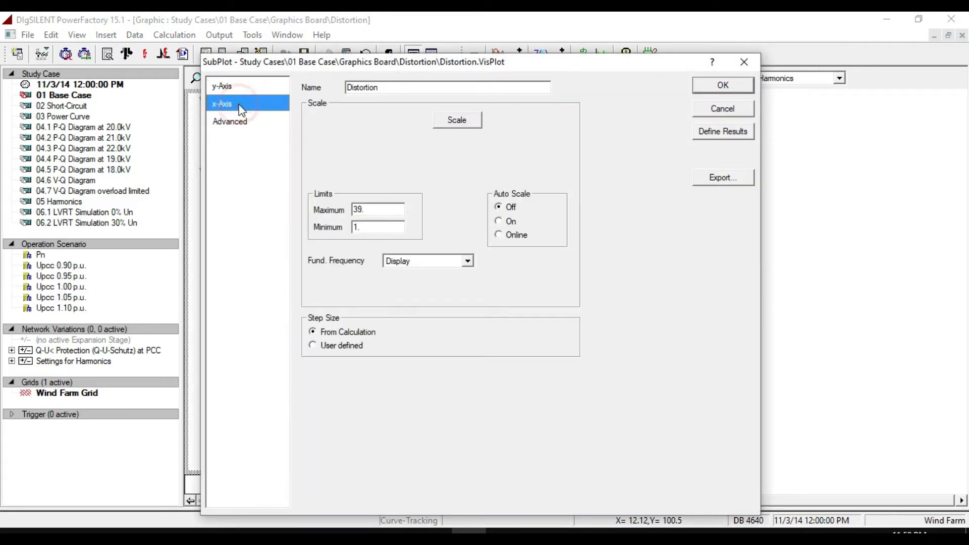
double_click(368, 228)
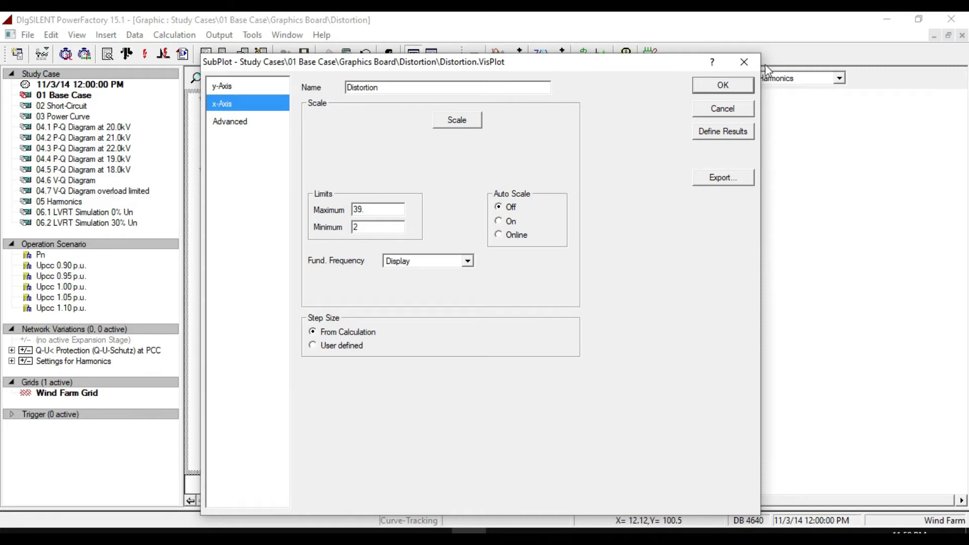
type("2")
left_click(737, 87)
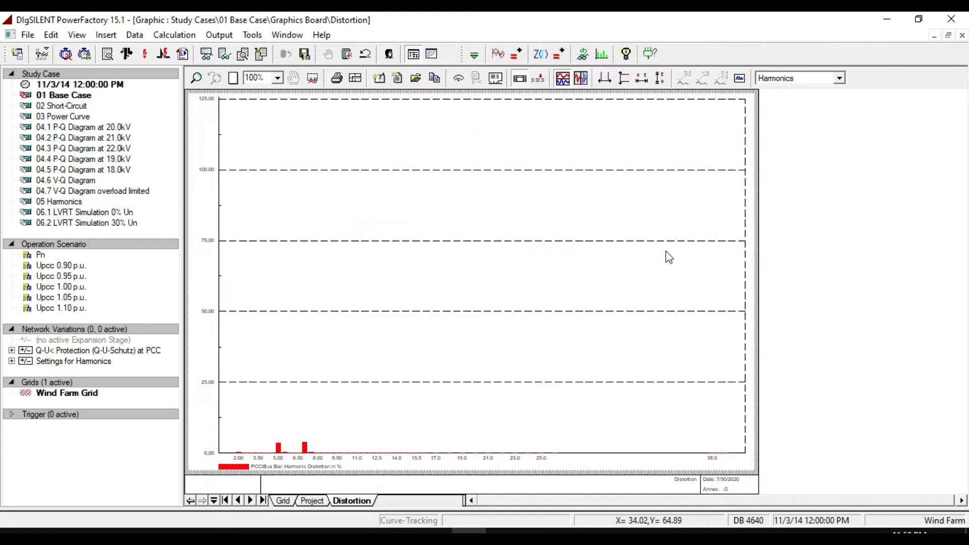
left_click(659, 78)
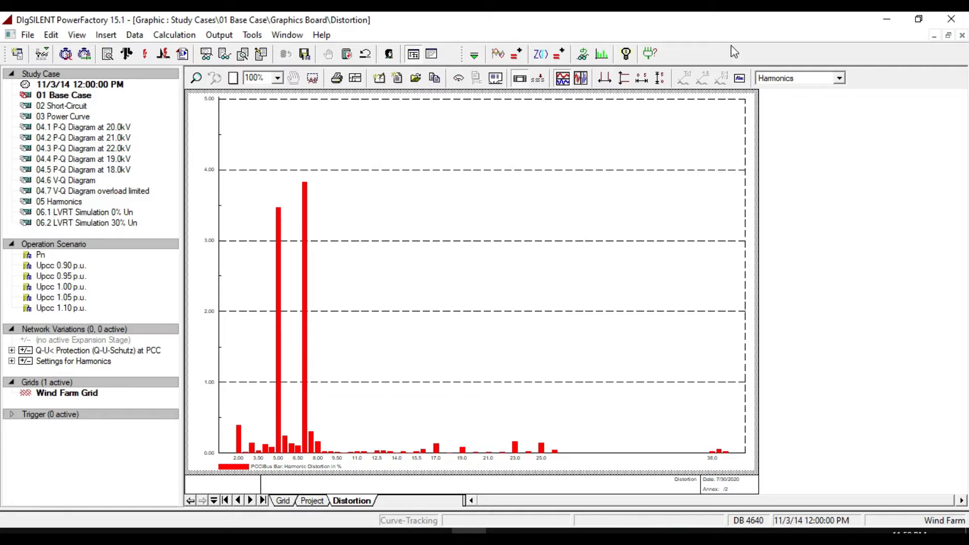
Step: Label the peaks of the 7th and 5th harmonic bars in the distortion plot with their values
left_click(305, 184)
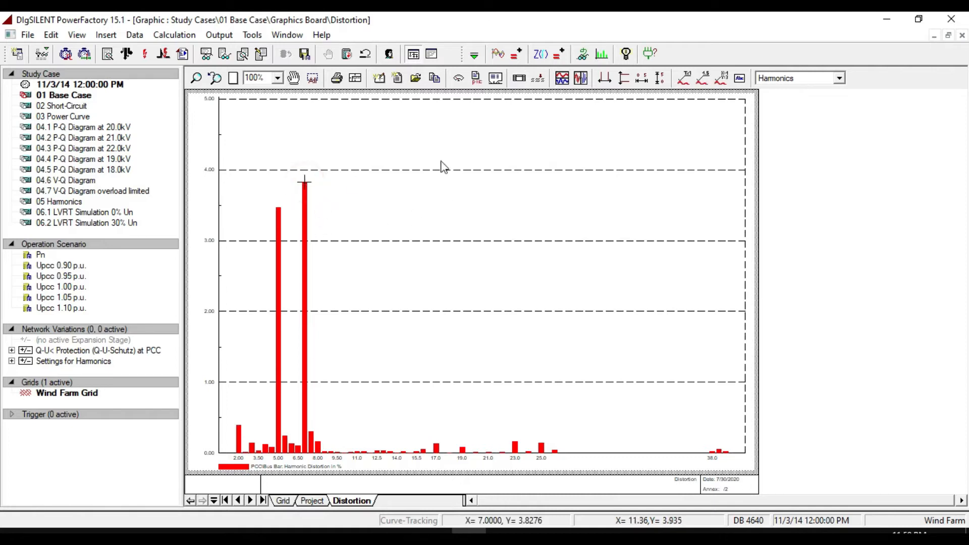
left_click(707, 80)
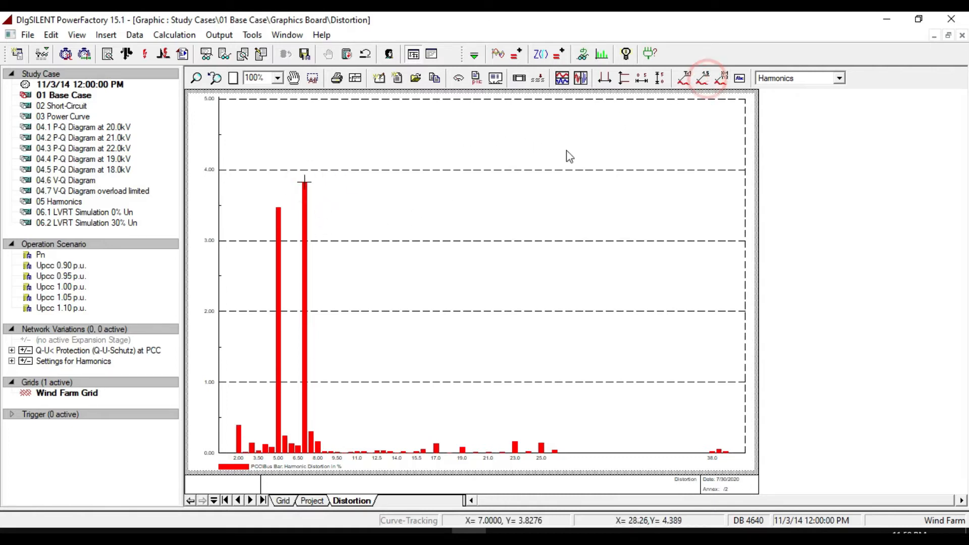
left_click(360, 161)
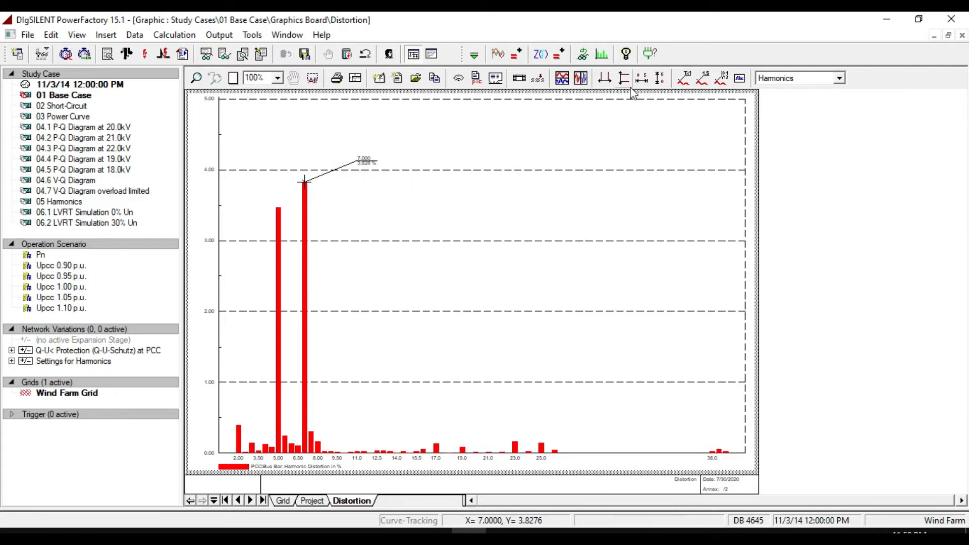
left_click(278, 209)
left_click(703, 79)
left_click(271, 167)
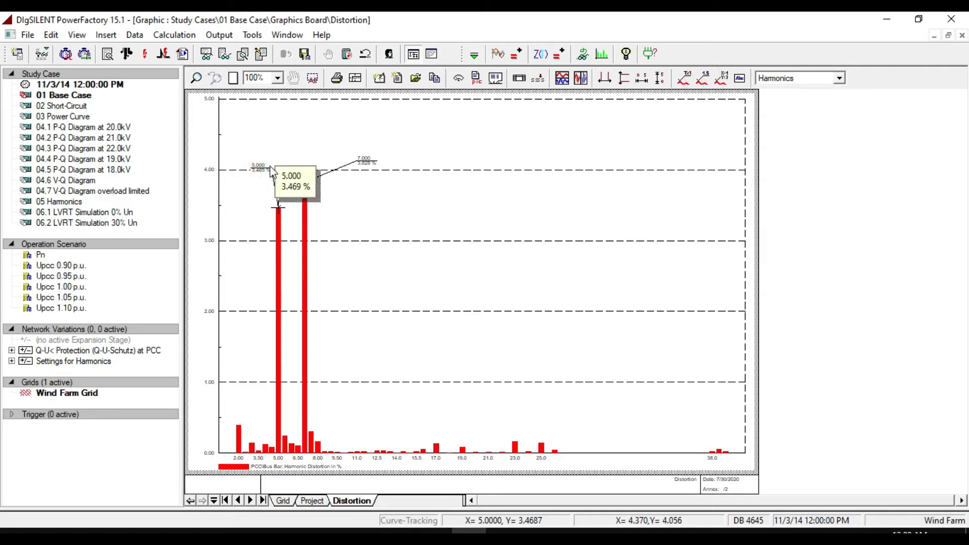
Step: Examine the harmonic results around busbar MV 2.1 and the General Load in the Grid diagram
left_click(282, 501)
scroll(510, 402, "down", 5)
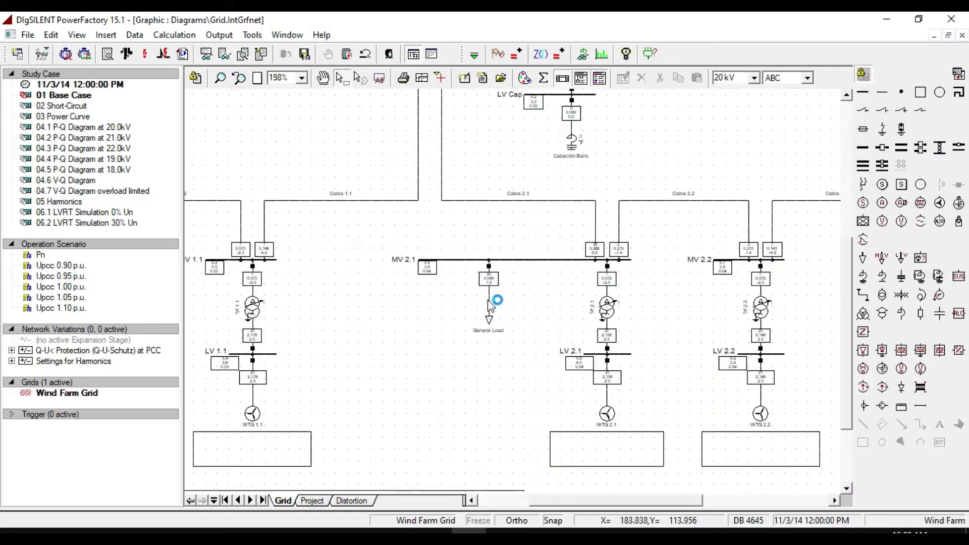
right_click(454, 332)
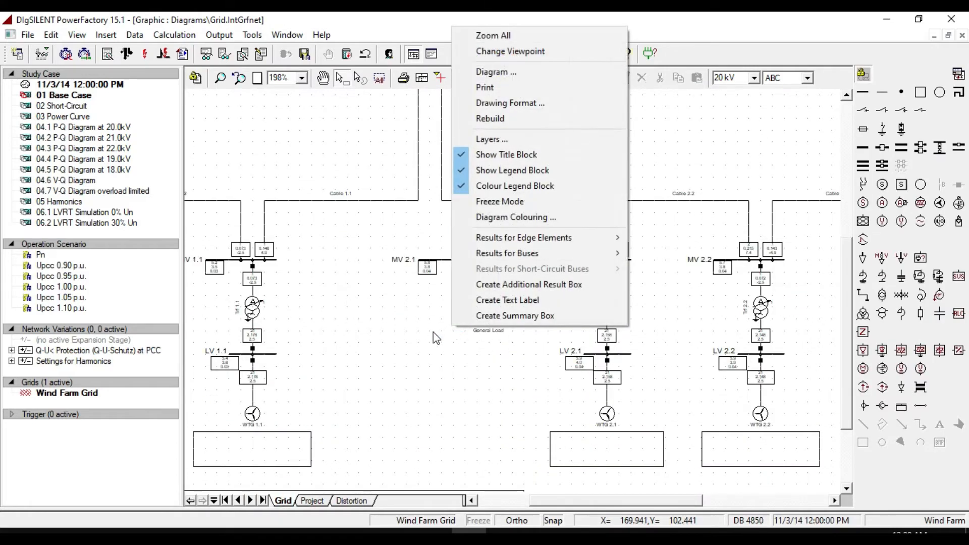
left_click(436, 338)
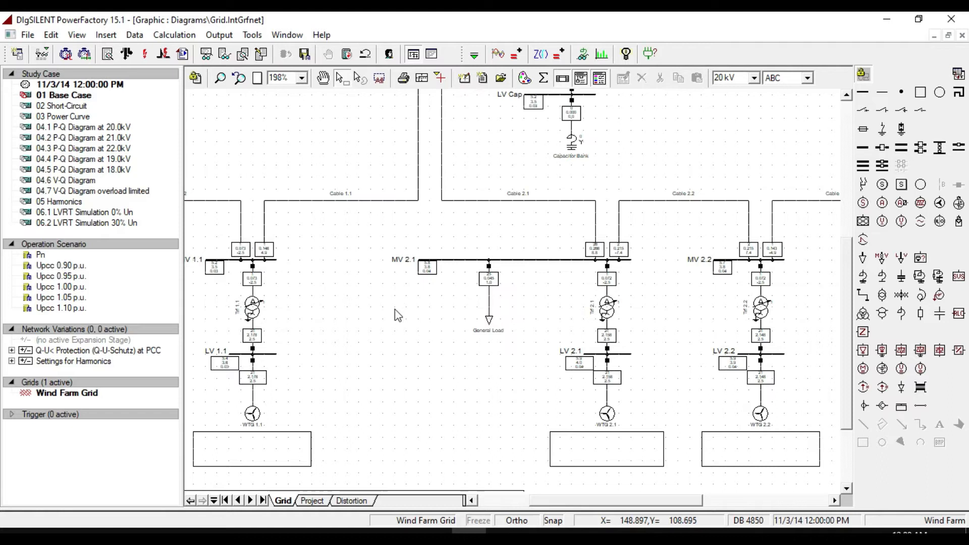
left_click(259, 78)
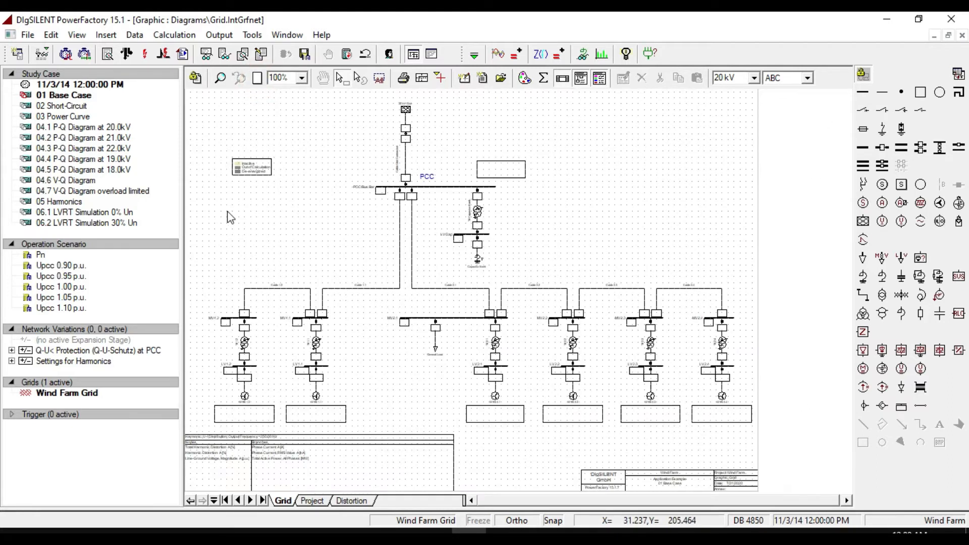
left_click(221, 78)
left_click_drag(321, 235, 489, 391)
key("Escape")
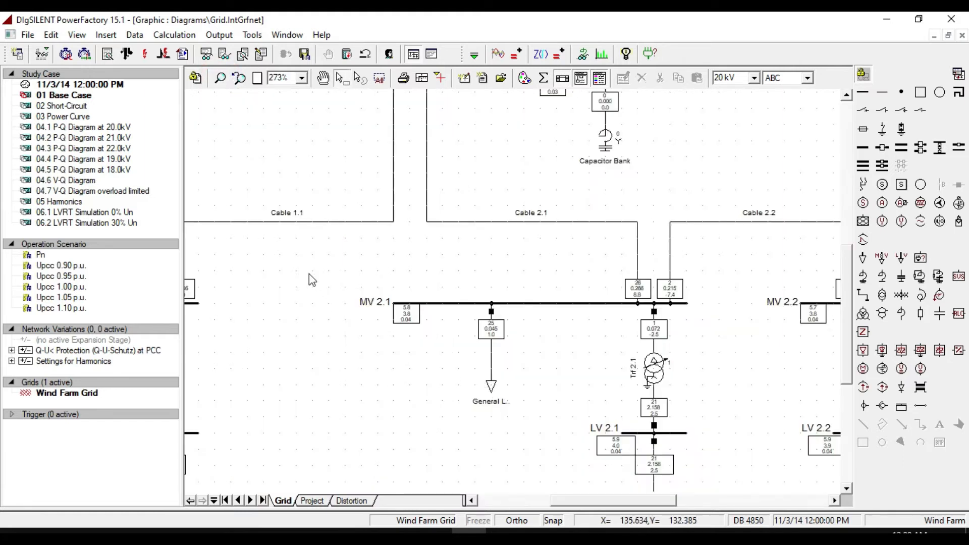
Step: Store the current harmonic results as comparison Case A and disconnect the General Load from busbar MV 2.1
left_click(242, 56)
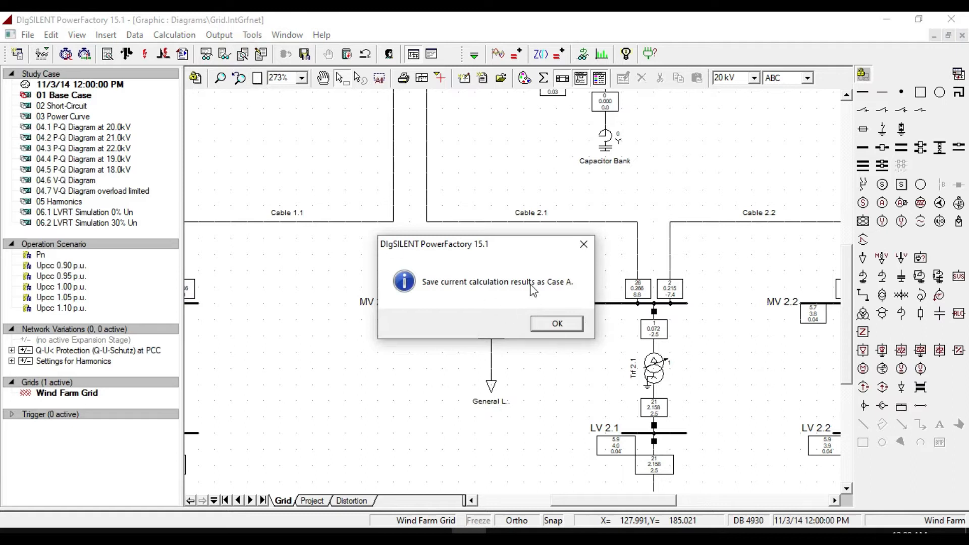
left_click(557, 324)
left_click(491, 313)
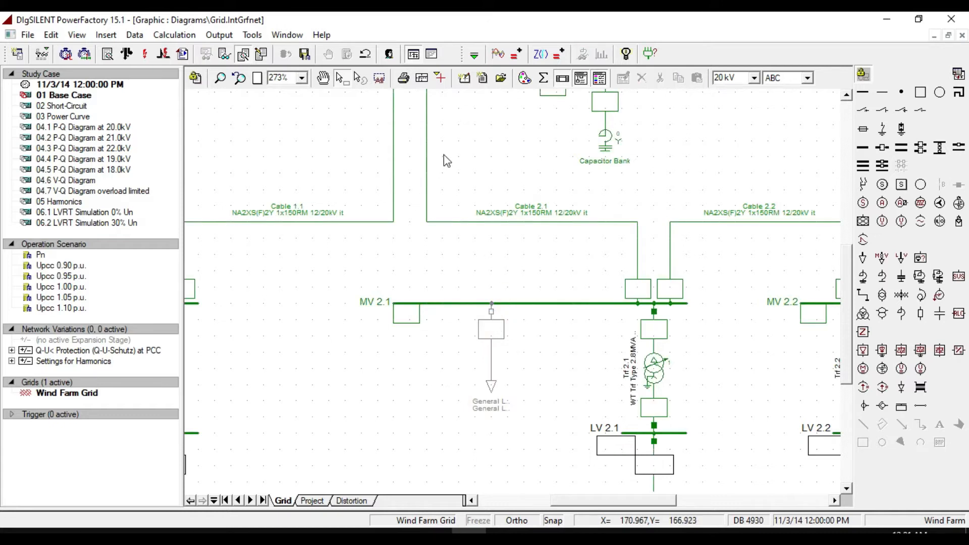
Step: Rerun the unbalanced harmonic load flow for all frequencies with flicker calculation to compare it with Case A
left_click(499, 54)
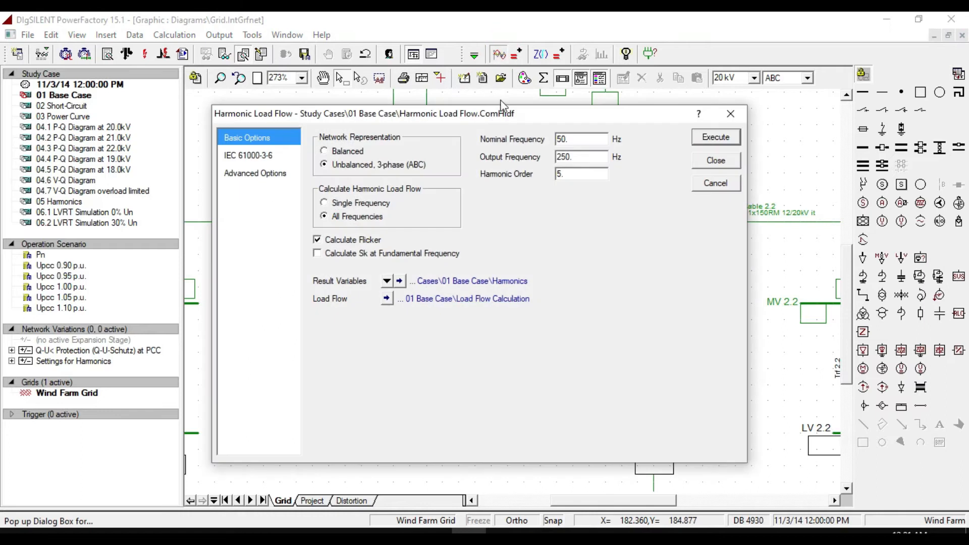
left_click(714, 137)
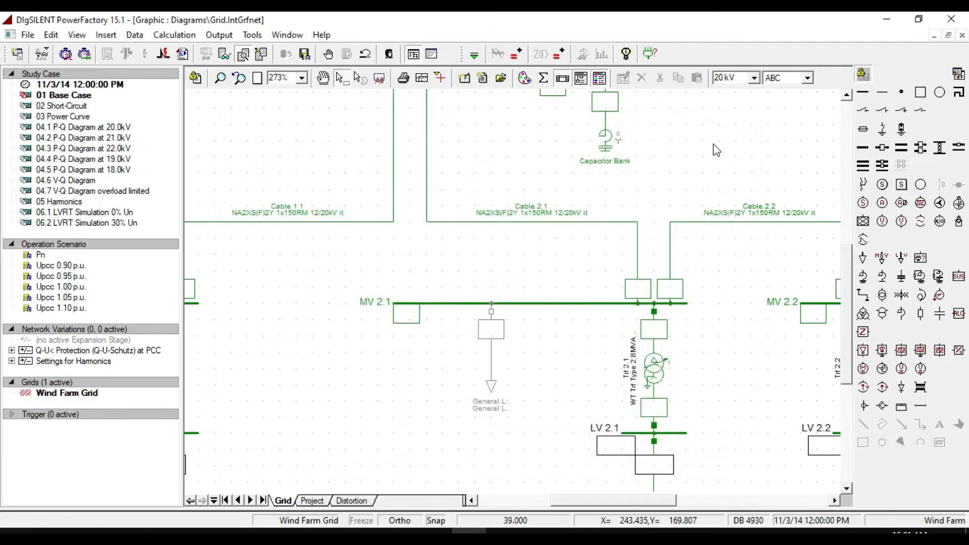
left_click(596, 327)
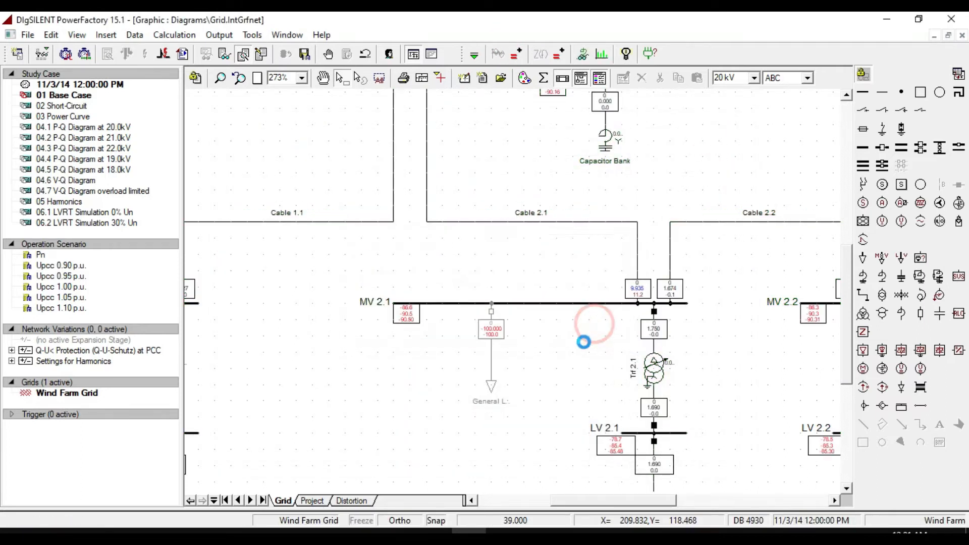
Step: Examine the comparison results at the General Load, busbar MV 2.1 and the PCC bus bar
left_click(221, 79)
left_click_drag(303, 233, 553, 421)
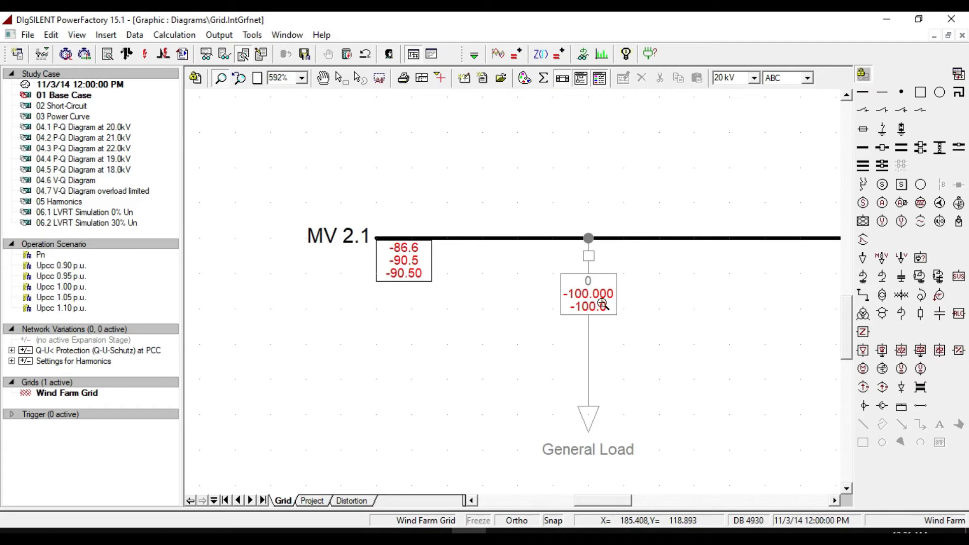
left_click(323, 79)
left_click_drag(599, 134, 509, 339)
left_click_drag(664, 192, 541, 469)
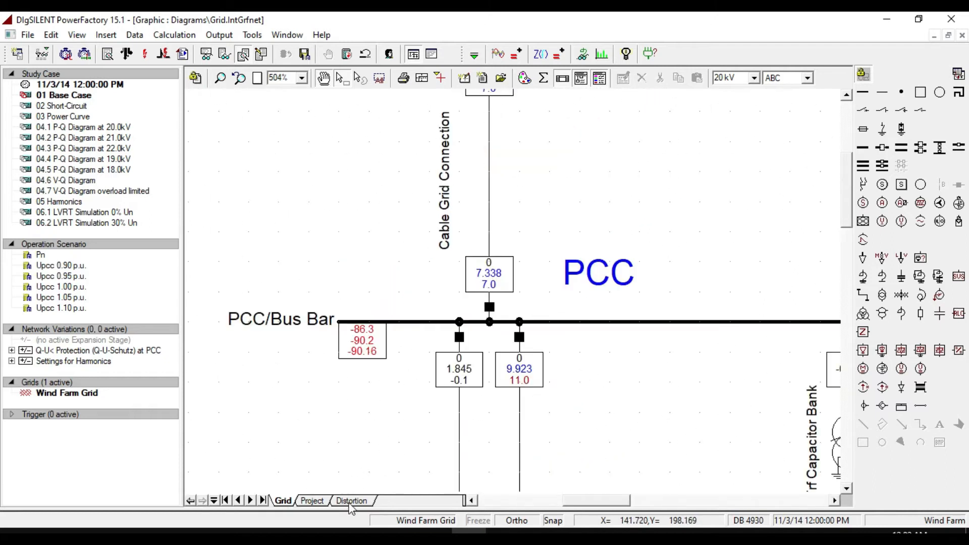
Step: Auto-scale the y-axis of the distortion plot and read the values of its two tallest bars
left_click(349, 503)
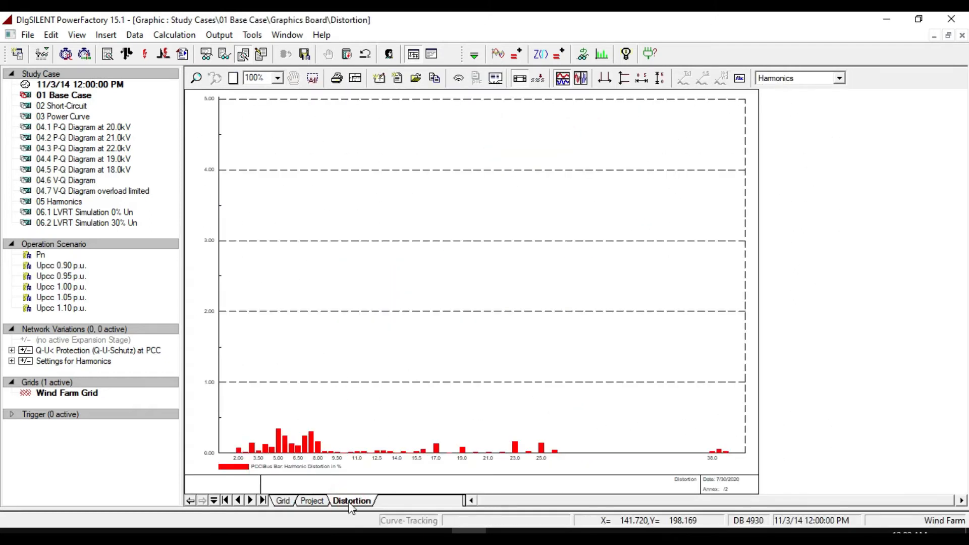
left_click(659, 80)
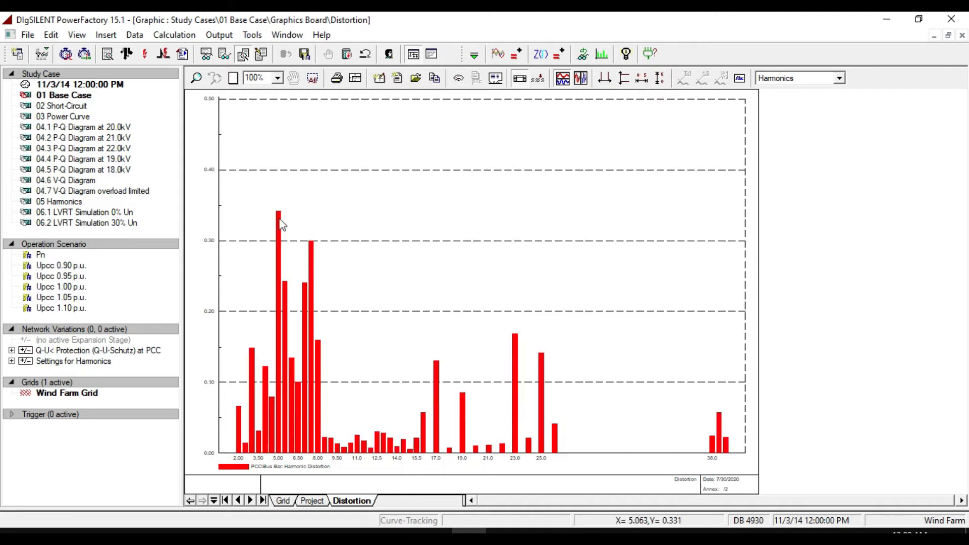
mouse_move(282, 224)
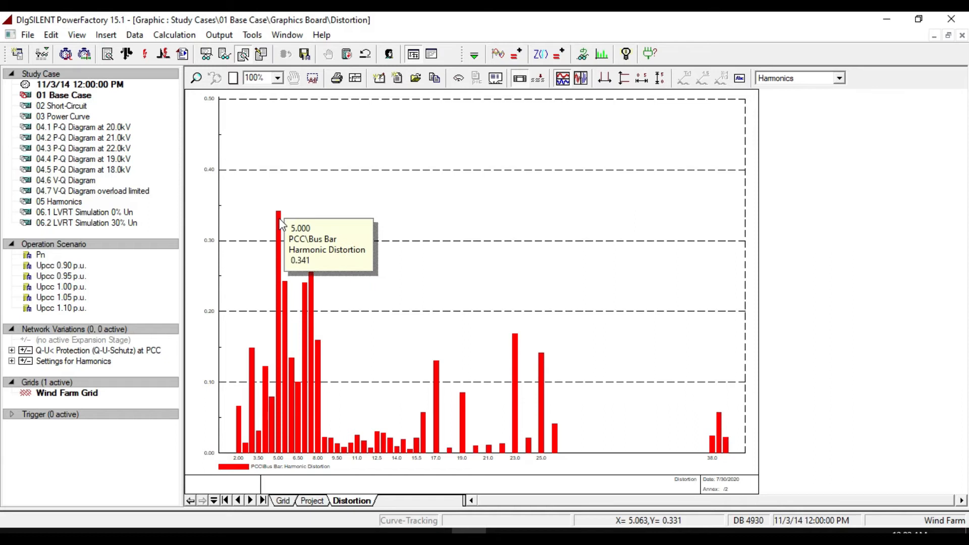
mouse_move(312, 258)
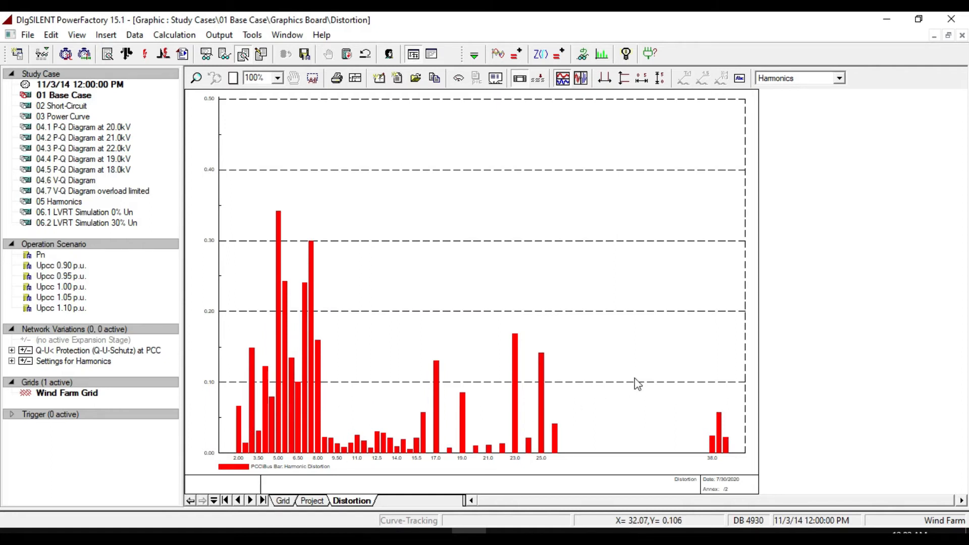
Step: Examine the percentage deviations from Case A at the PCC bus bar and along the feeder busbars MV 2.1 to MV 2.4
left_click(288, 500)
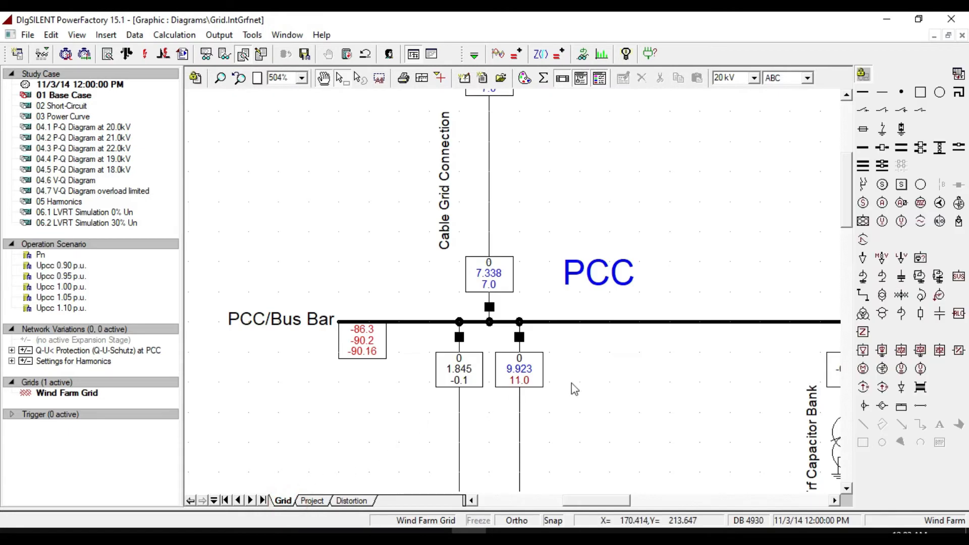
mouse_move(378, 345)
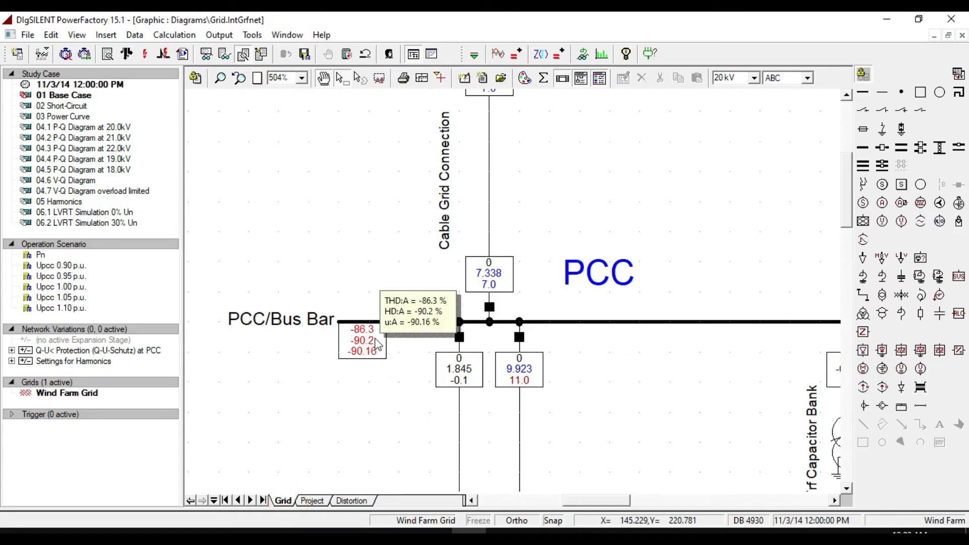
left_click(257, 77)
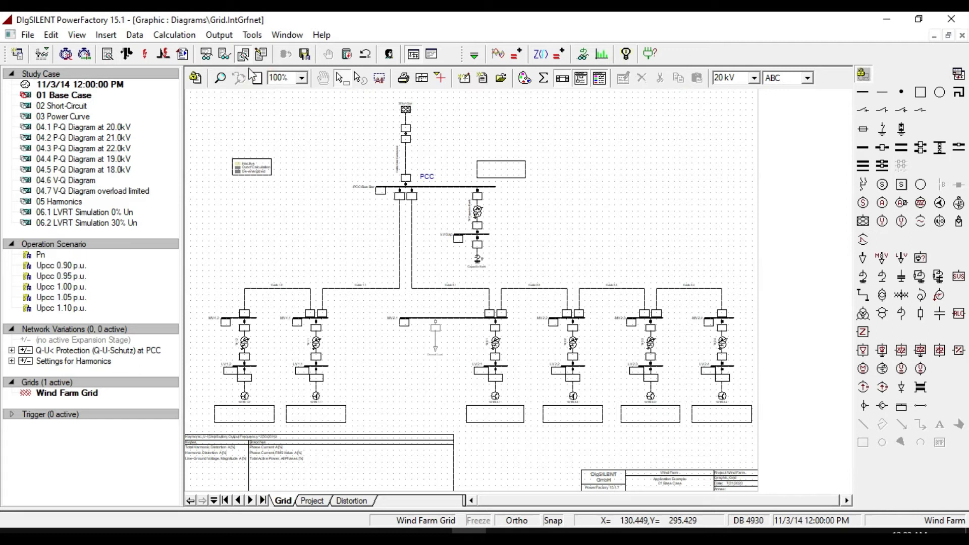
left_click(220, 78)
left_click(386, 268)
left_click_drag(590, 370, 730, 394)
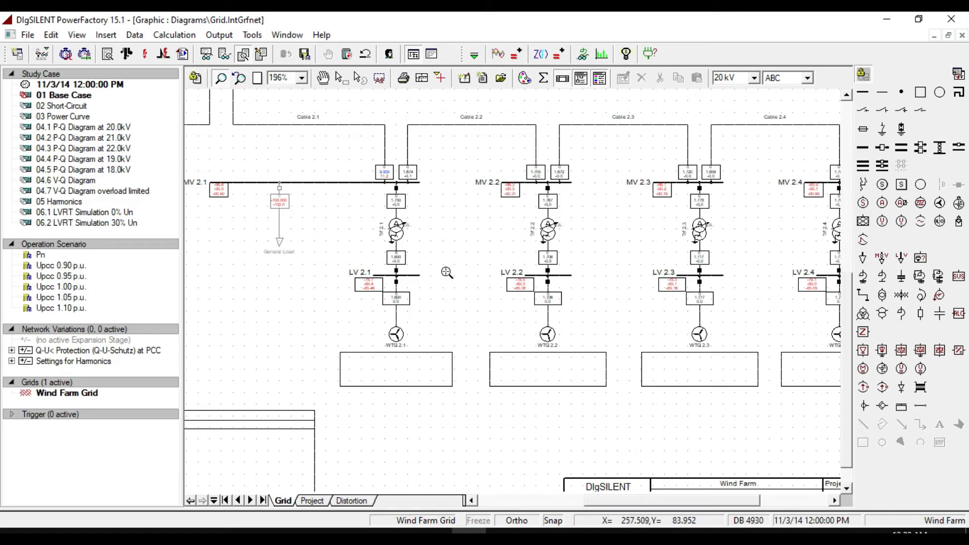
left_click_drag(335, 174, 852, 309)
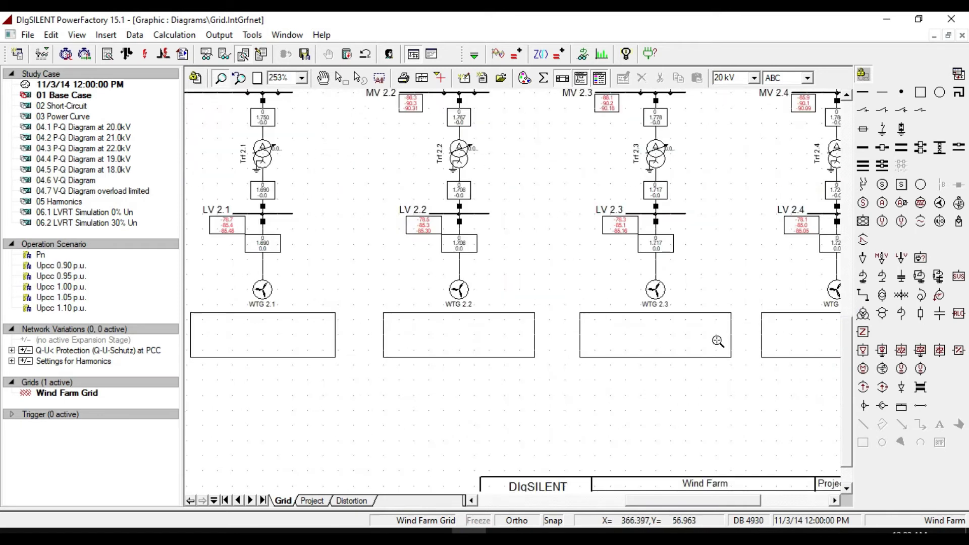
scroll(679, 357, "up", 3)
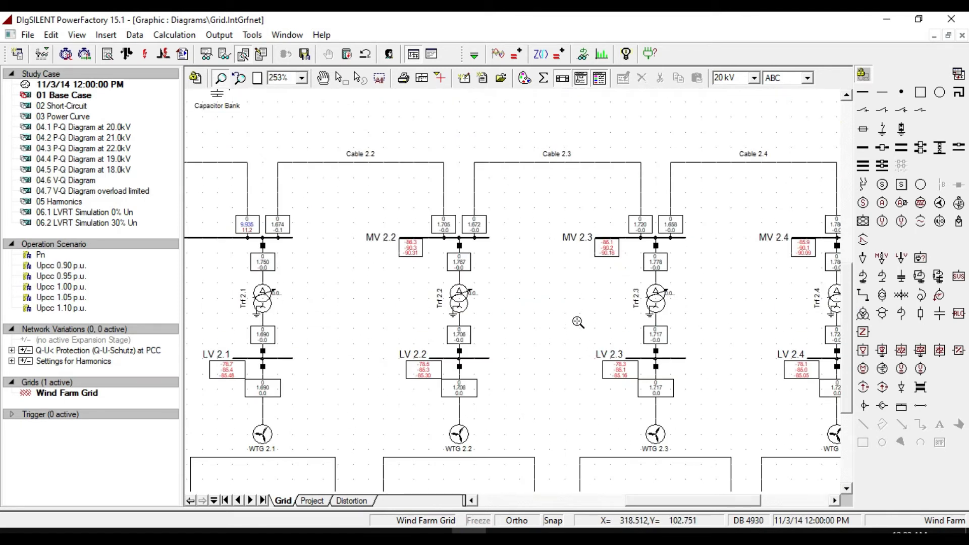
left_click_drag(239, 192, 711, 421)
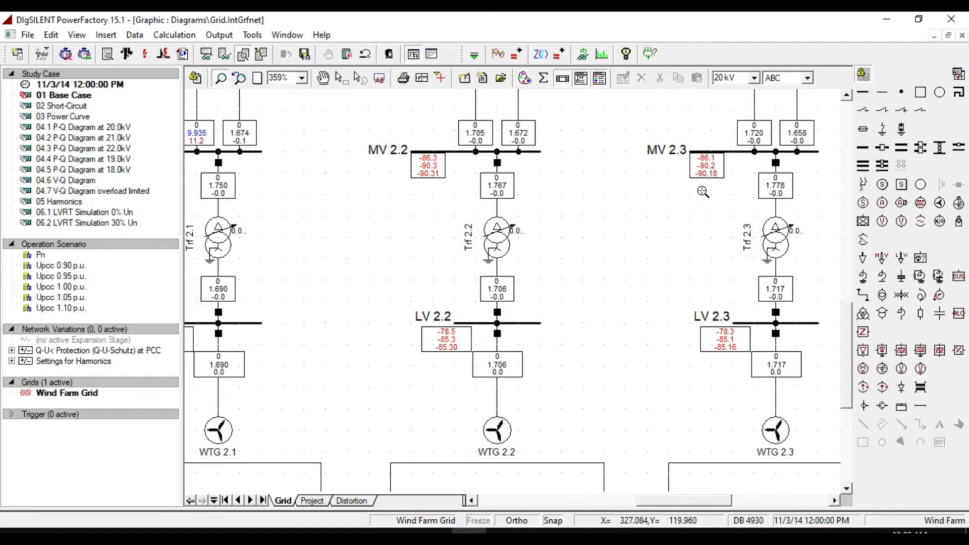
scroll(695, 202, "down", 1)
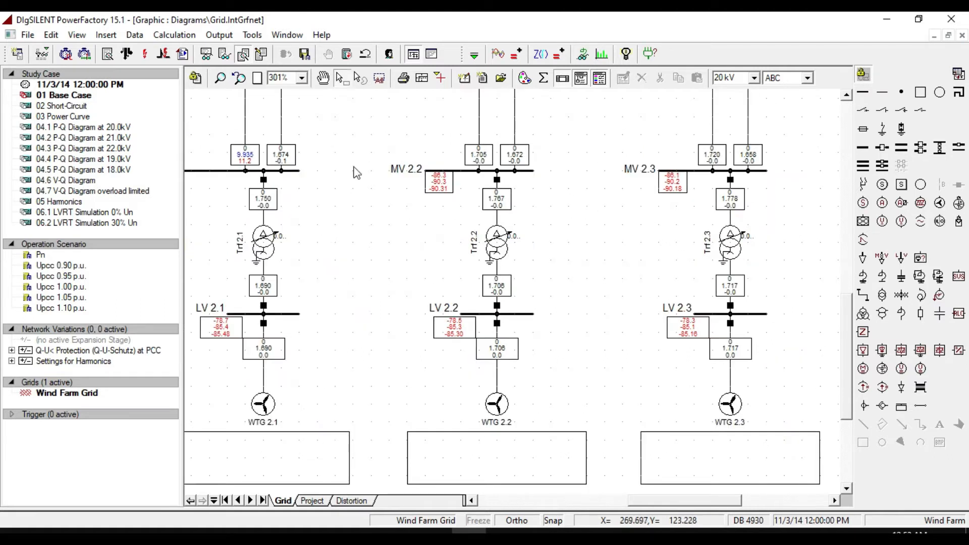
left_click(257, 77)
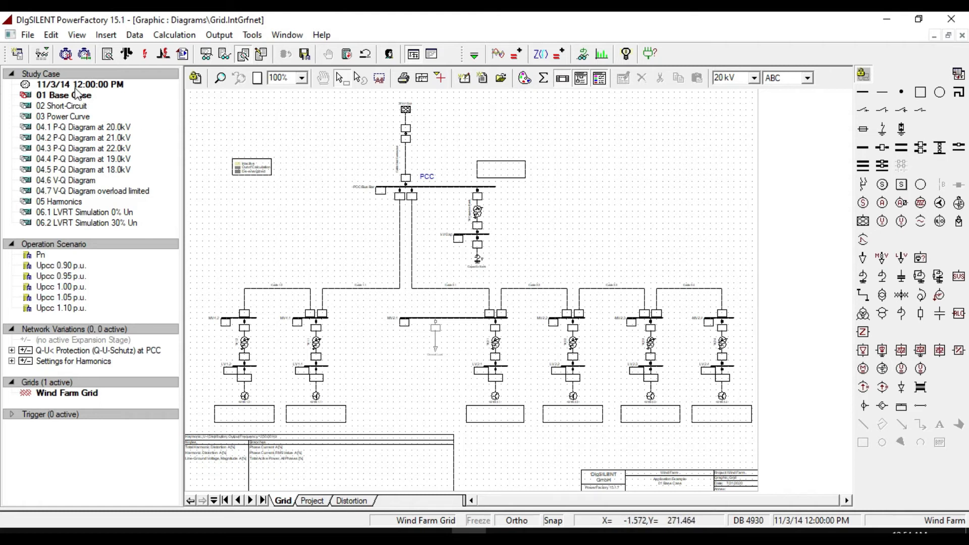
Step: Create a new study case named Z_freq
right_click(52, 69)
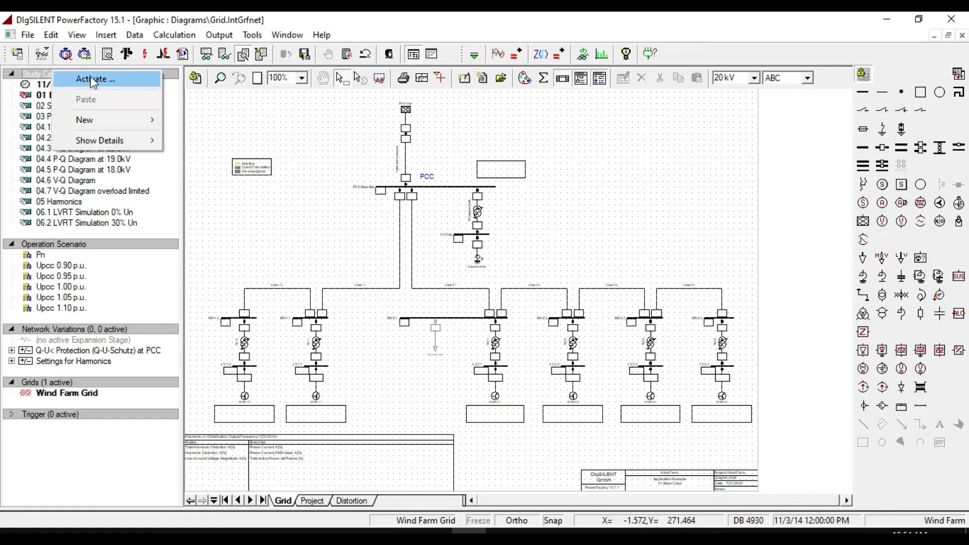
mouse_move(87, 119)
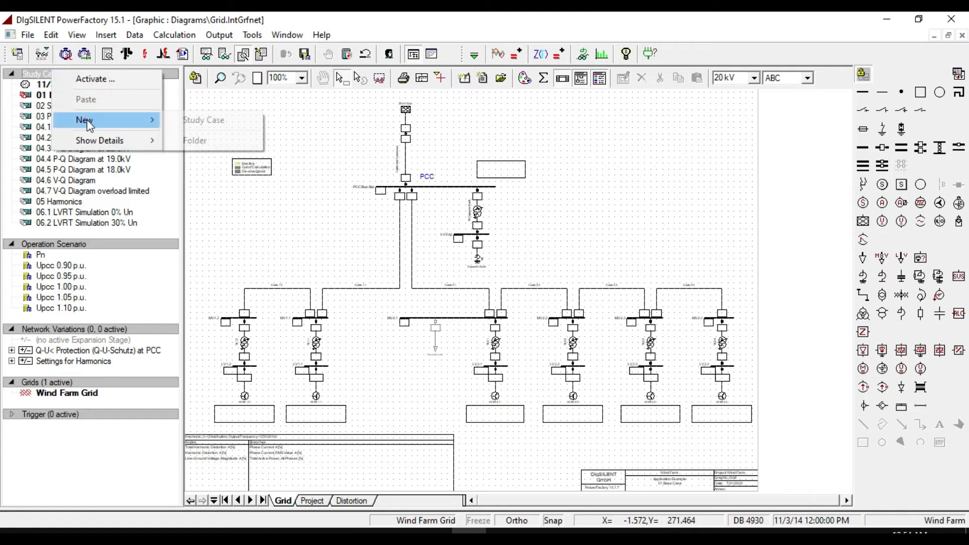
left_click(204, 120)
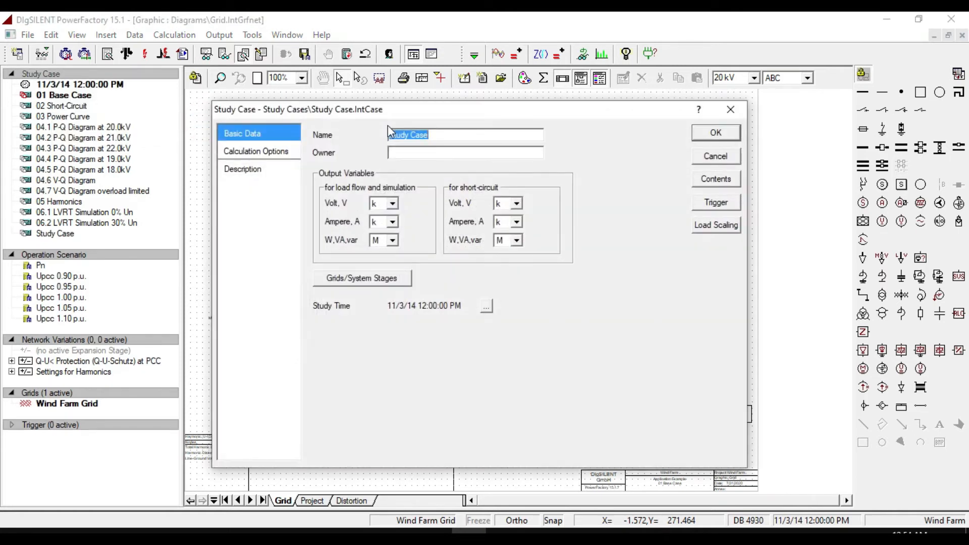
type("Z_freq")
key("Return")
left_click(716, 133)
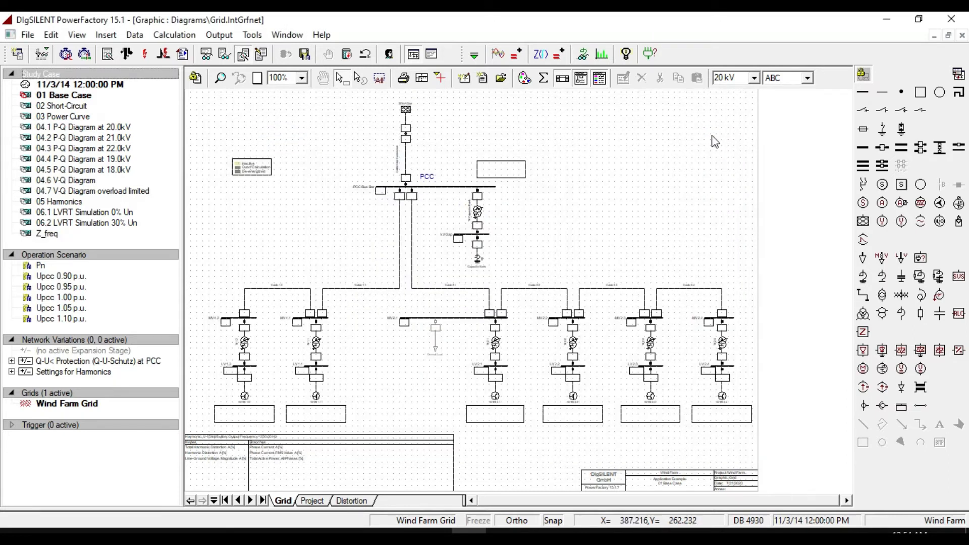
Step: Activate the Z_freq study case with the Wind Farm Grid and reconnect the General Load to busbar MV 2.1
right_click(47, 236)
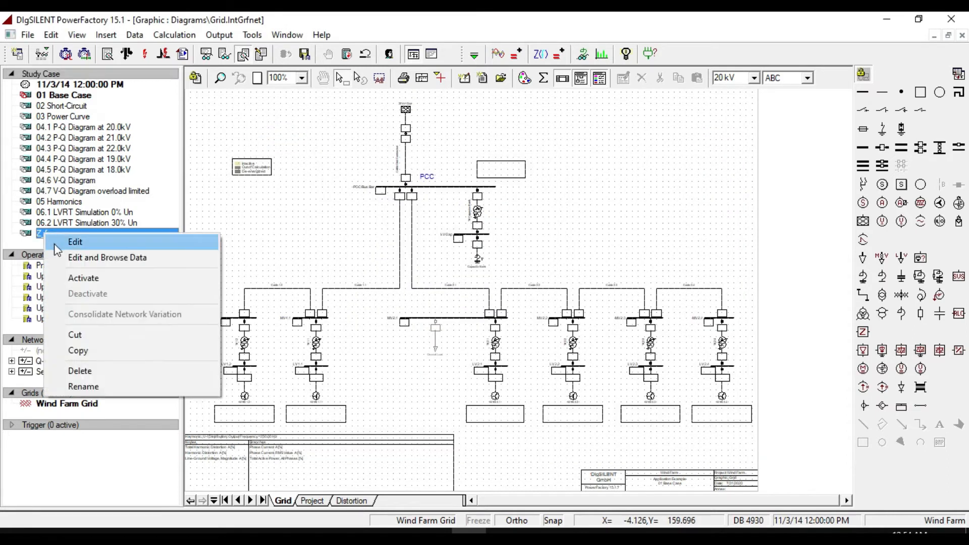
left_click(76, 279)
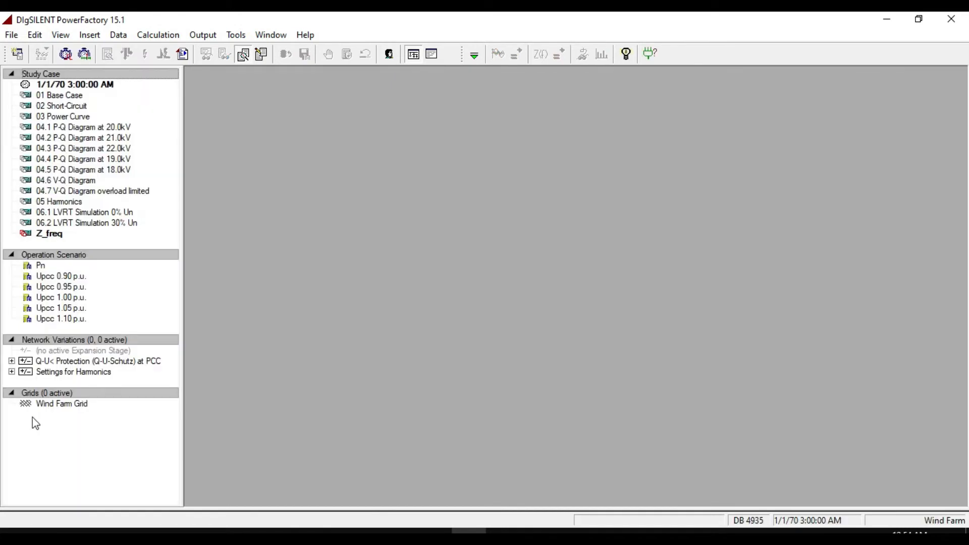
right_click(46, 406)
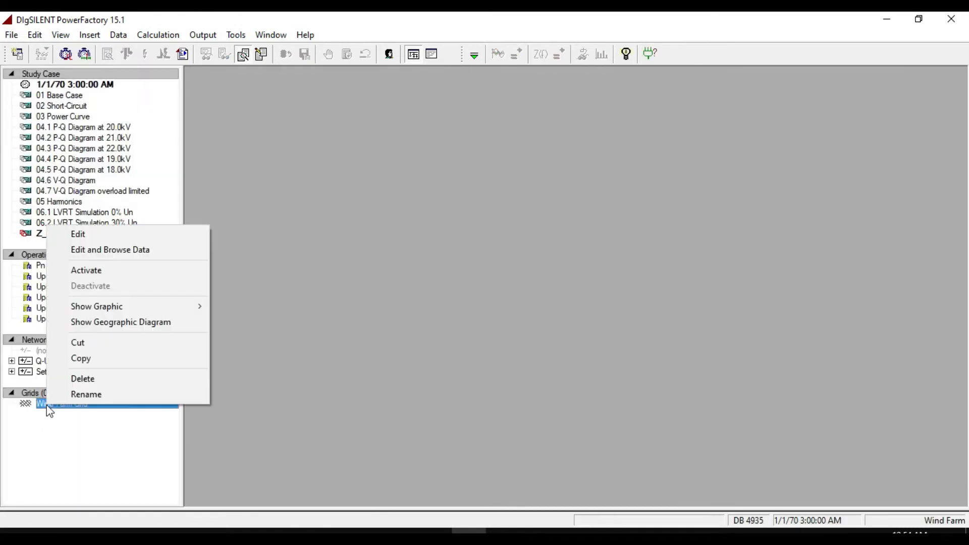
left_click(112, 271)
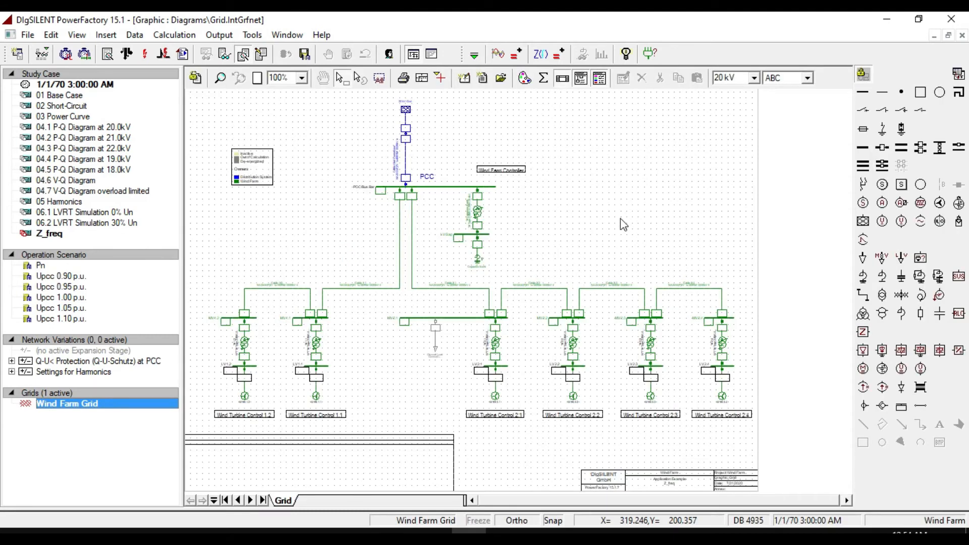
left_click(436, 325)
left_click(435, 323)
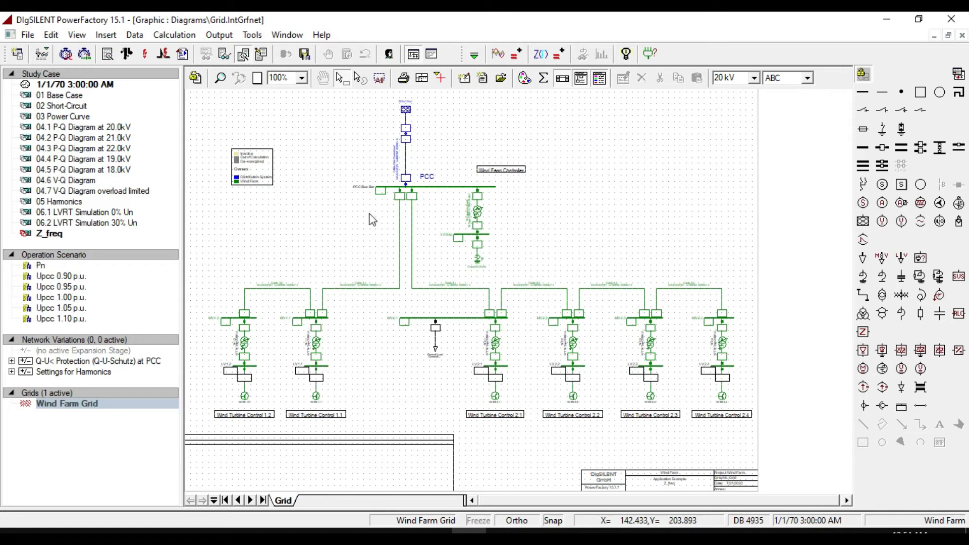
Step: Define frequency sweep results for the PCC bus bar with Harmonics/Power Quality variables m:R, m:X, m:Z and m:phiz
right_click(438, 192)
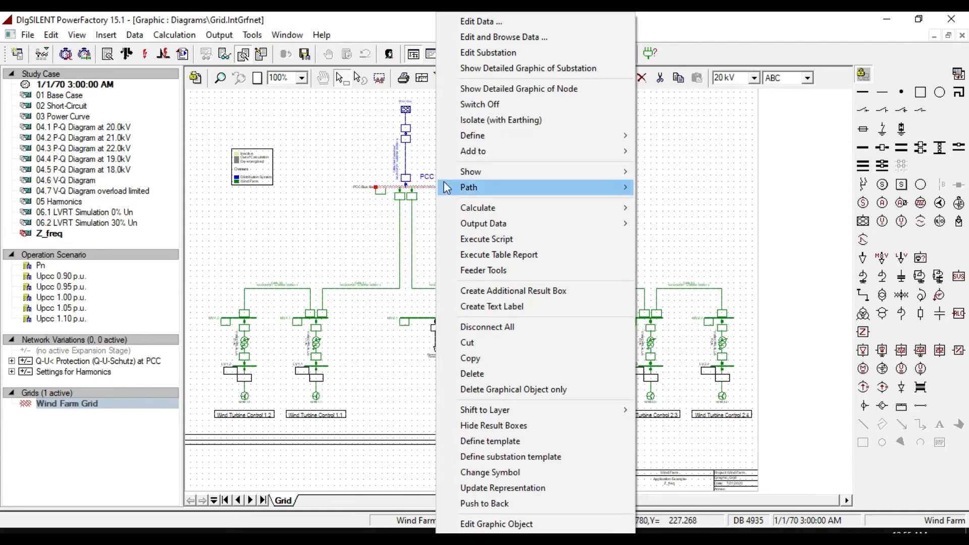
mouse_move(624, 136)
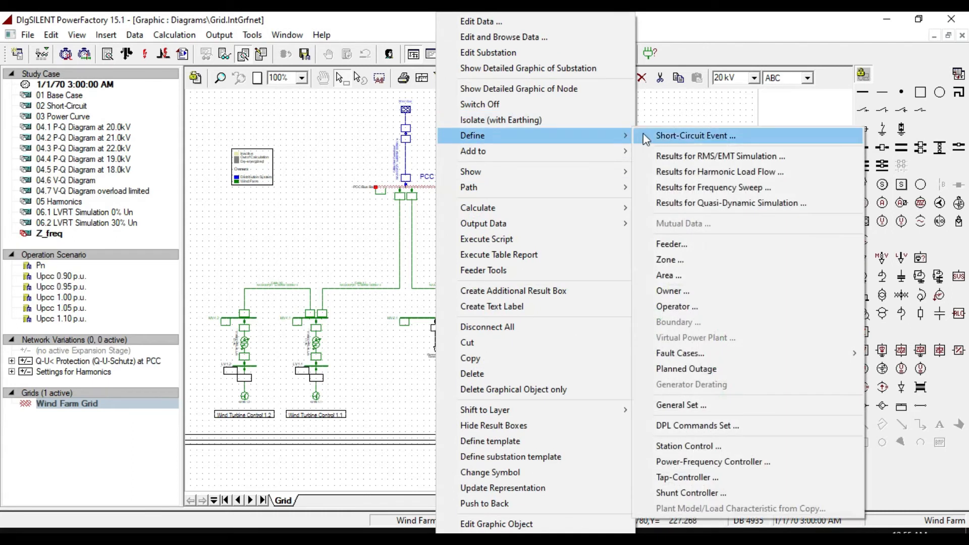
left_click(689, 193)
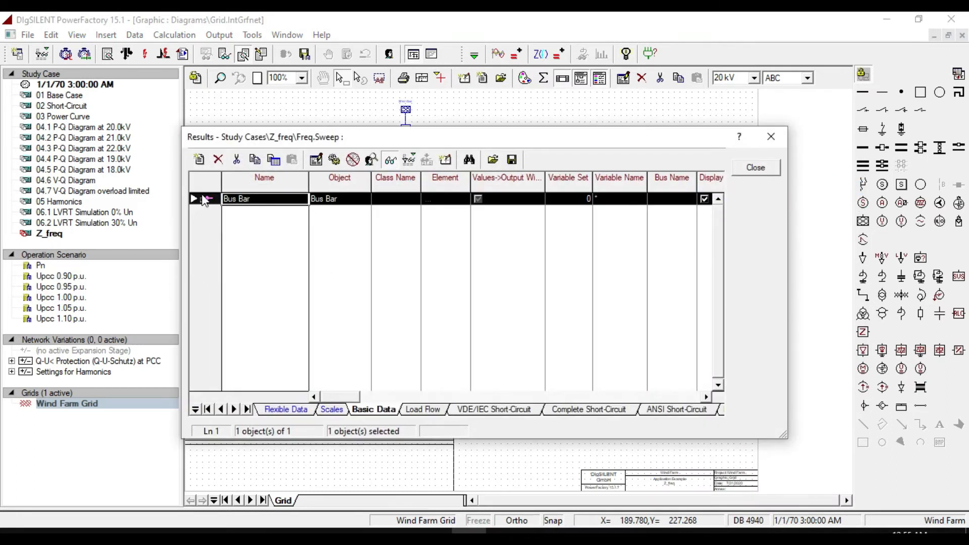
double_click(200, 198)
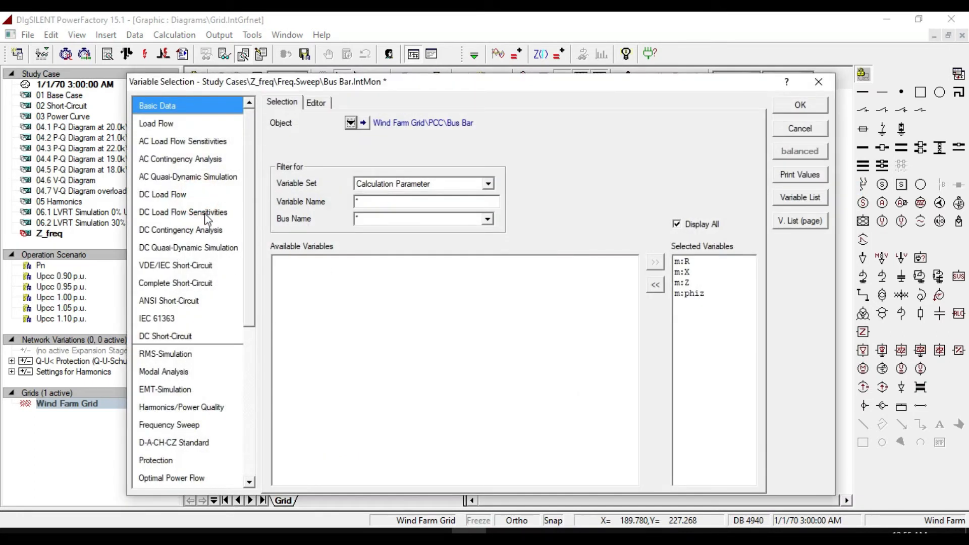
left_click(173, 408)
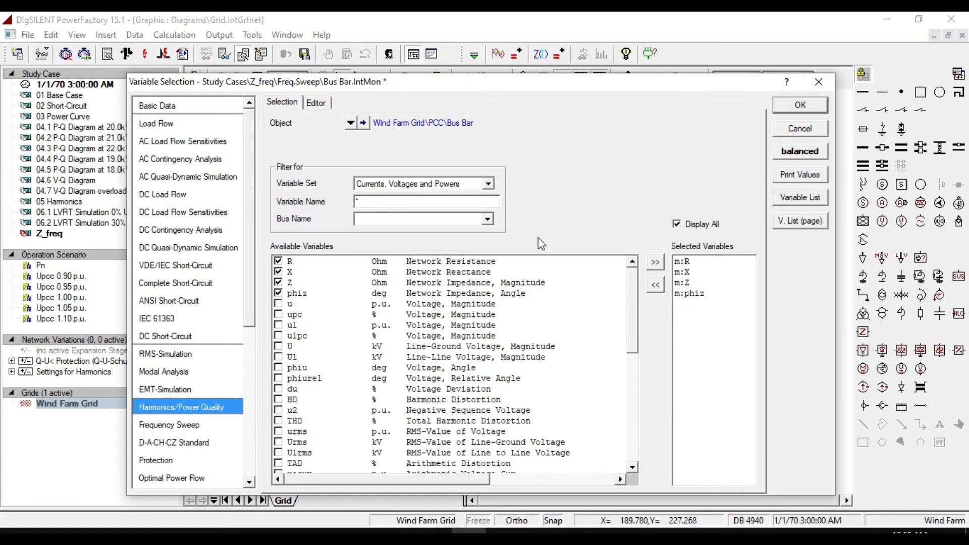
left_click(800, 104)
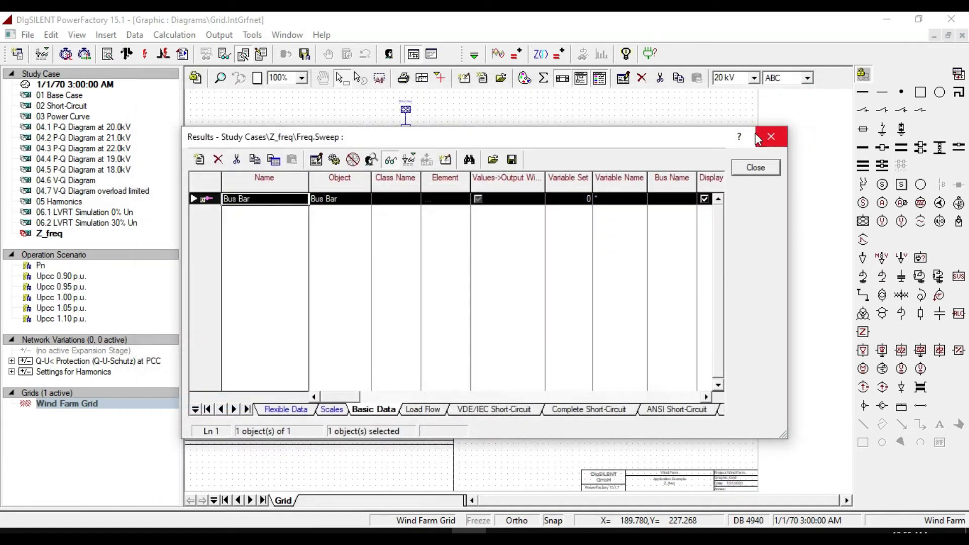
Step: Define frequency sweep results for busbar MV 2.1 with Harmonics/Power Quality variables m:R, m:X, m:Z and m:phiz
left_click(754, 168)
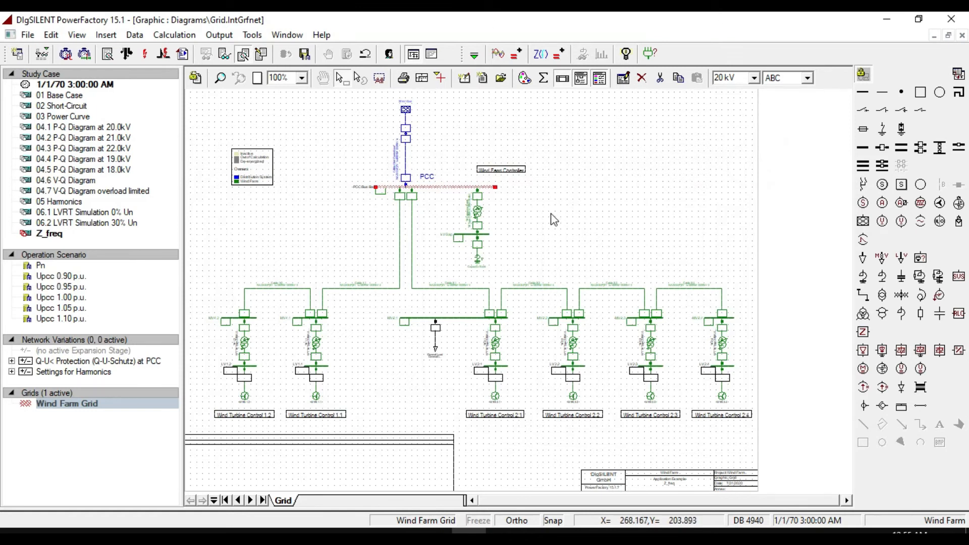
left_click(458, 318)
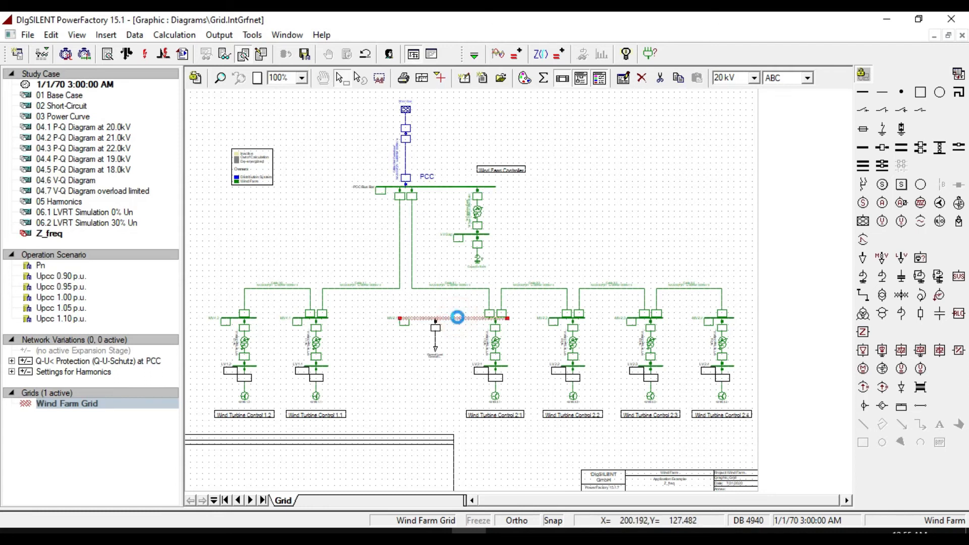
right_click(458, 318)
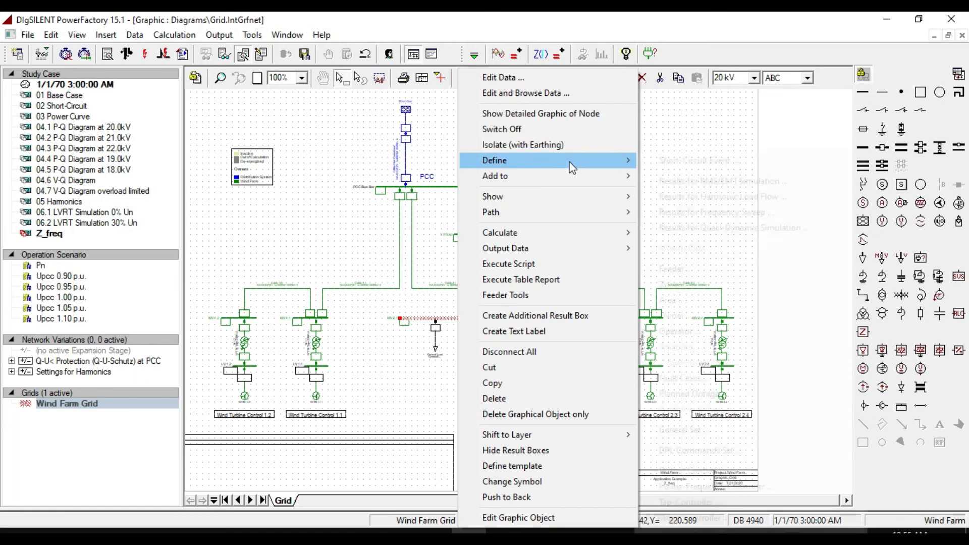
mouse_move(625, 160)
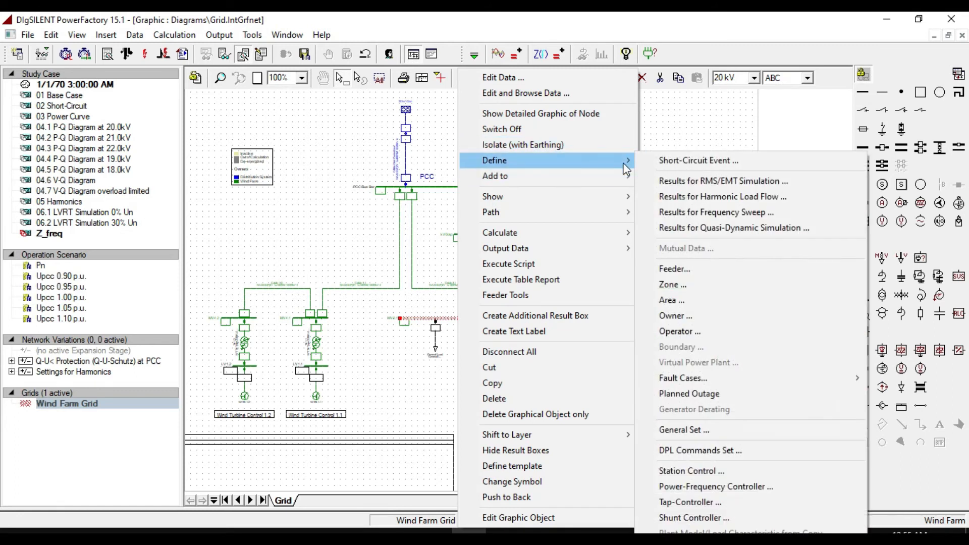
left_click(680, 213)
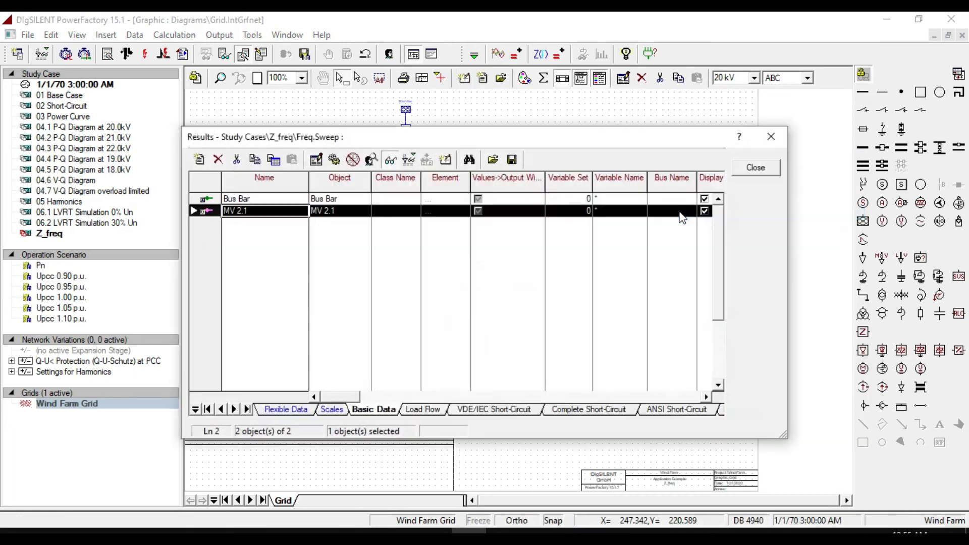
double_click(203, 212)
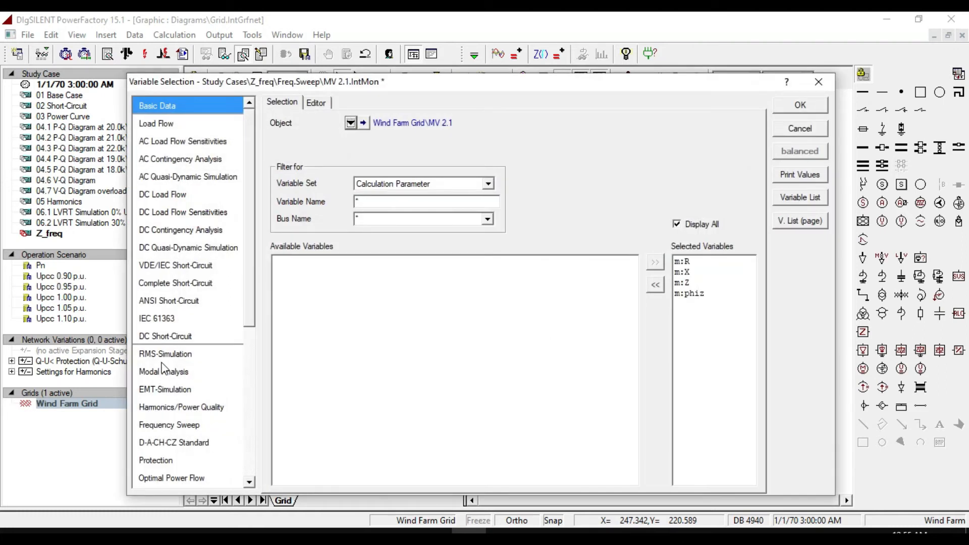
left_click(162, 409)
left_click(801, 105)
left_click(757, 169)
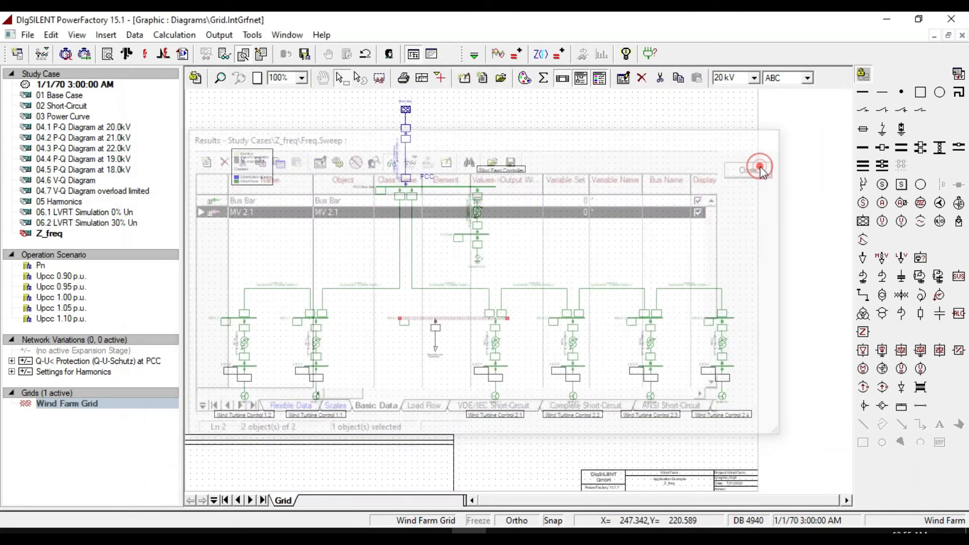
Step: Set the frequency sweep's impedance calculation to a start frequency of 50 Hz and a stop frequency of 2500 Hz
left_click(542, 54)
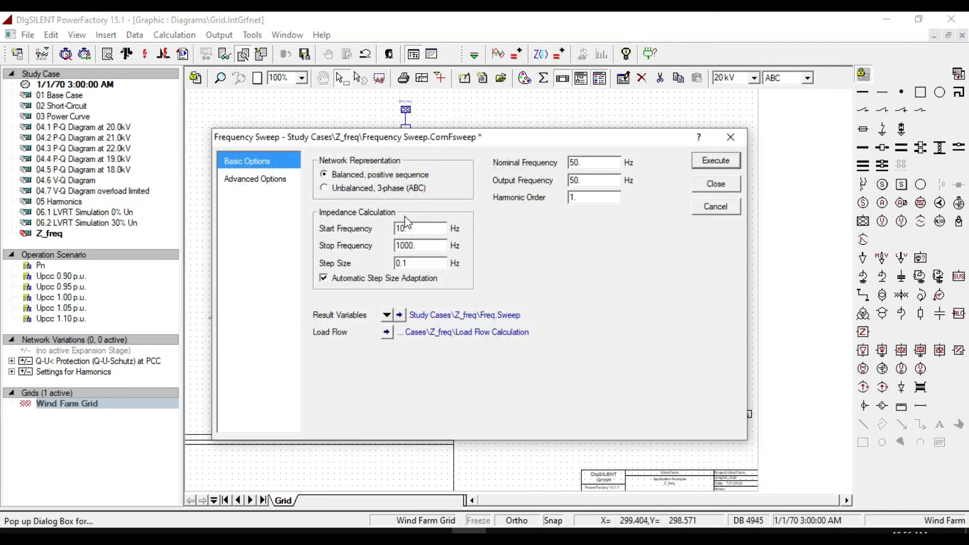
double_click(418, 230)
type("50")
double_click(426, 243)
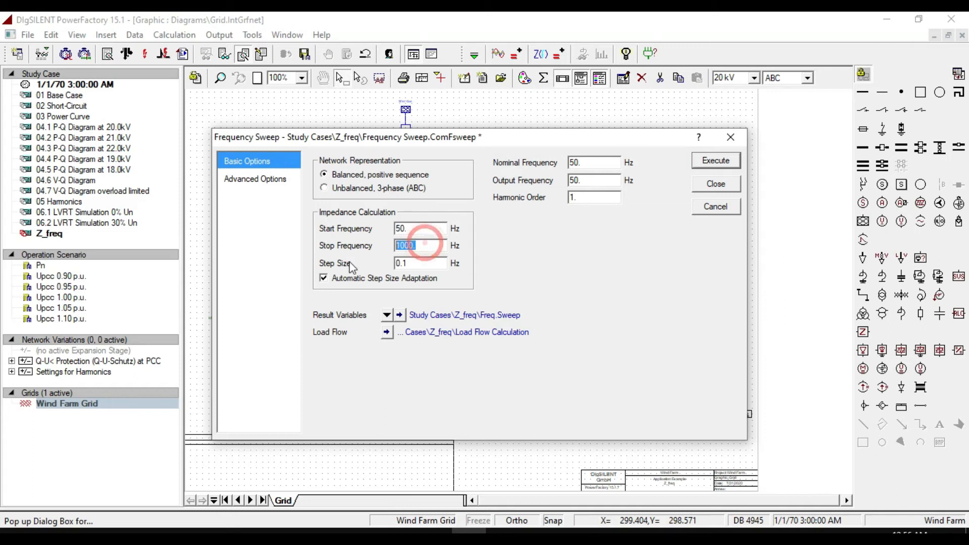
type("25")
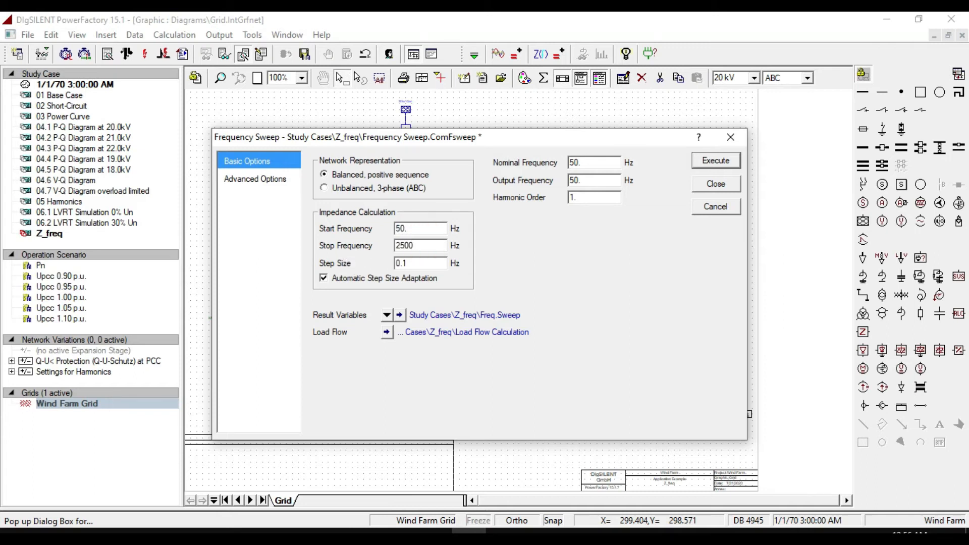
double_click(417, 265)
Step: Review the advanced sweep options, run the frequency sweep and check the calculation messages
left_click(275, 182)
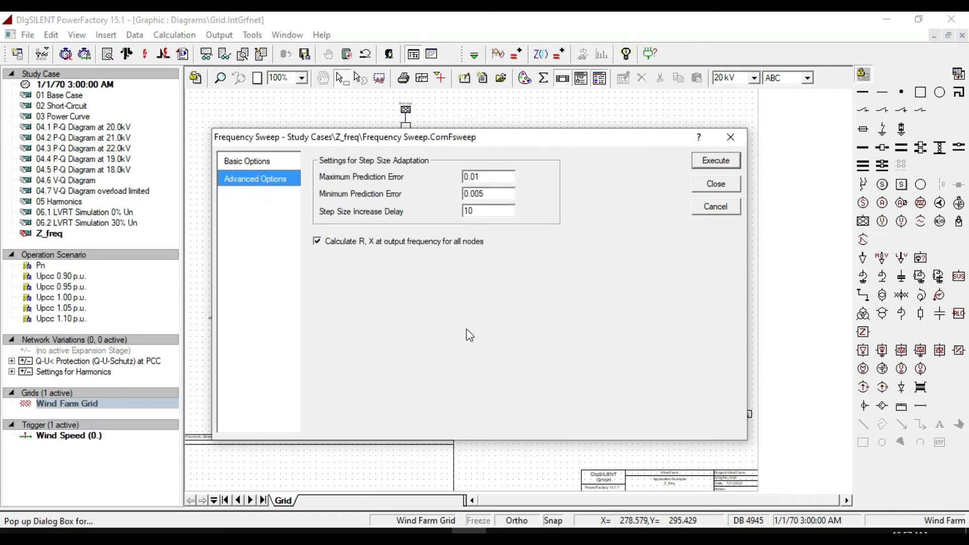
left_click(711, 167)
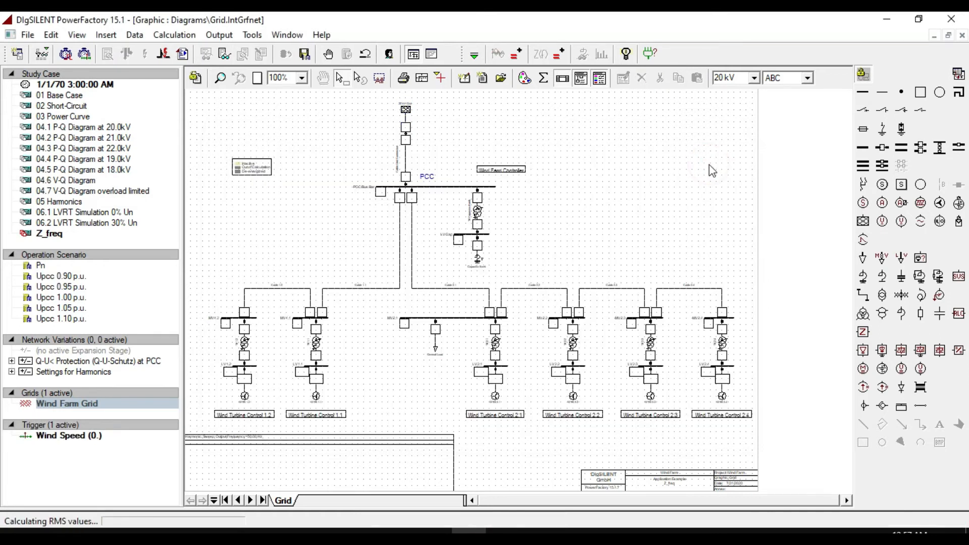
left_click(433, 56)
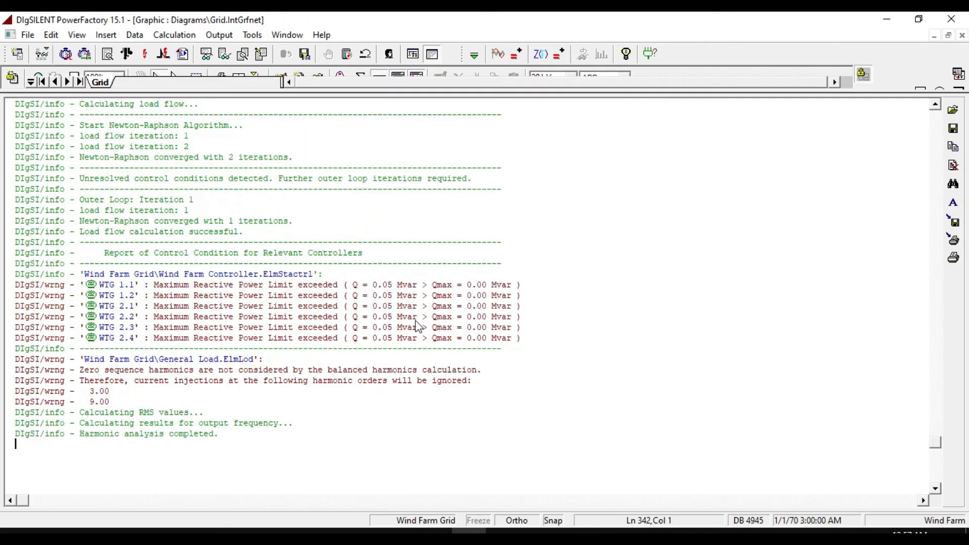
left_click(430, 56)
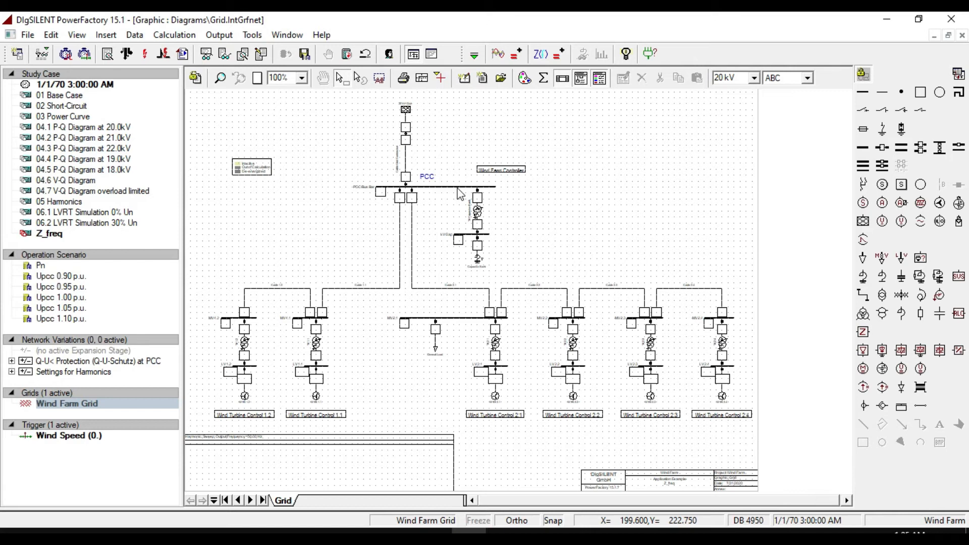
Step: Create a new virtual instrument panel page named "Bus _ Z vs Feq"
left_click(483, 79)
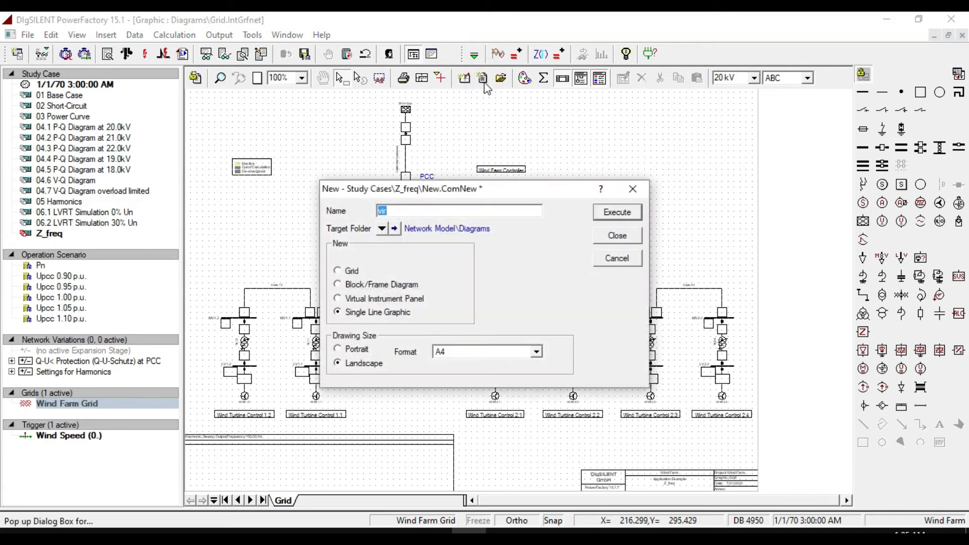
left_click(368, 299)
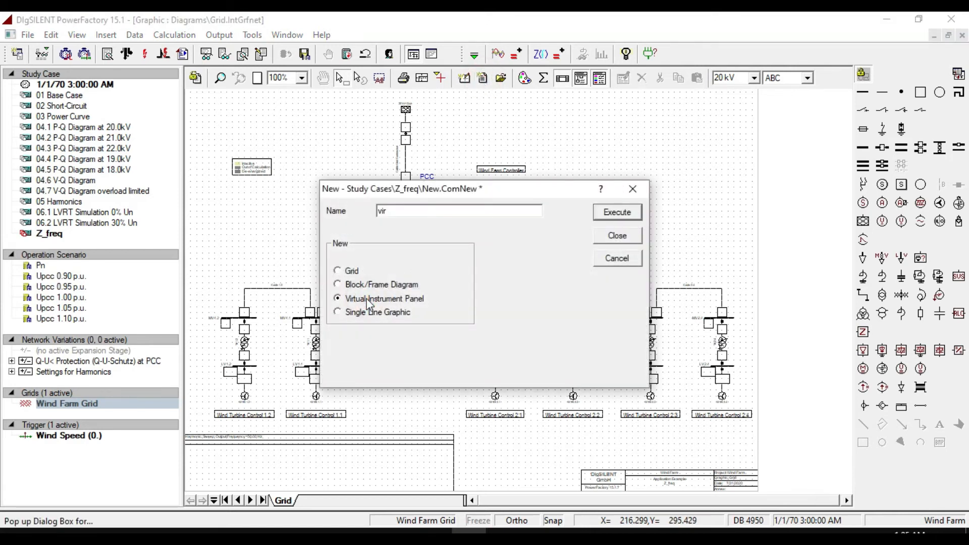
double_click(428, 210)
key("Return")
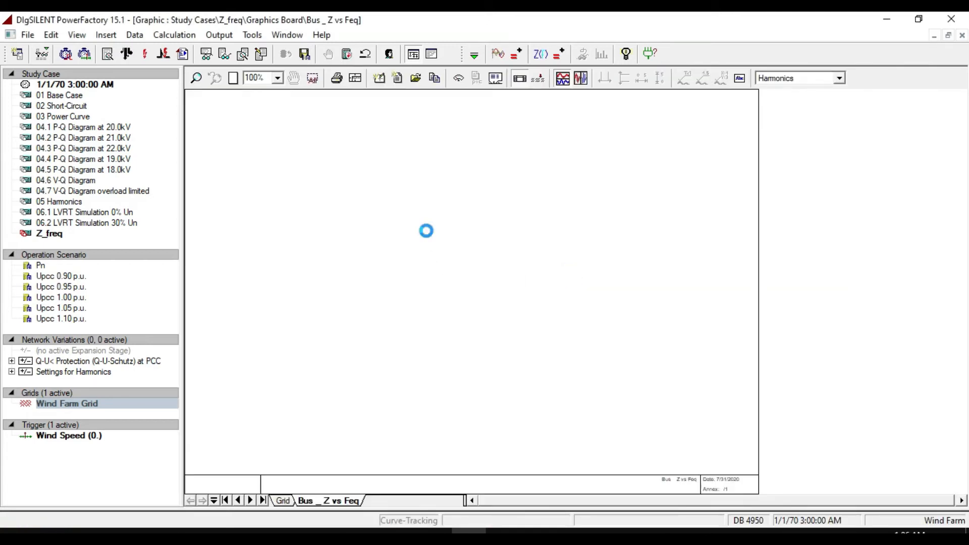
Step: Add one Bar Diagram (VisPlot) to the Bus _ Z vs Feq page
left_click(458, 78)
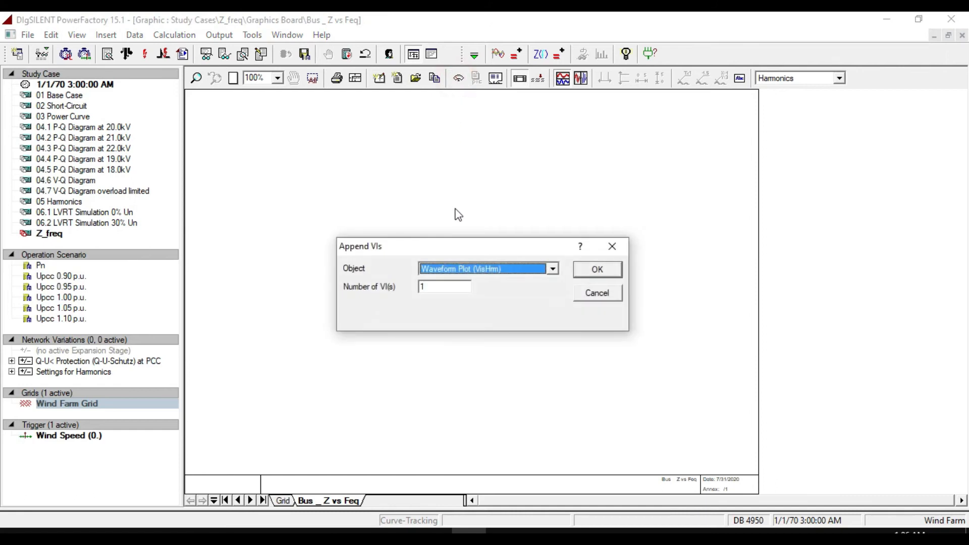
left_click(470, 274)
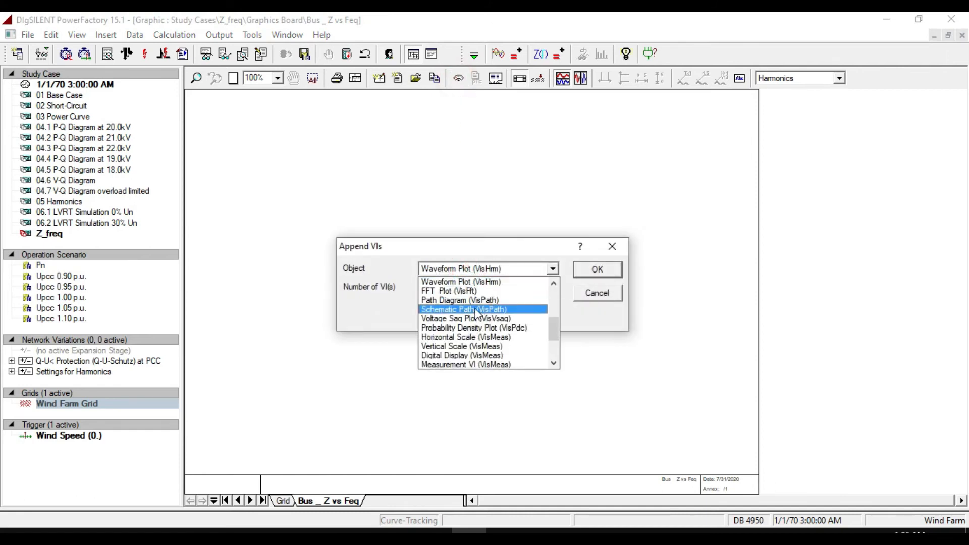
scroll(476, 313, "up", 3)
scroll(477, 313, "up", 2)
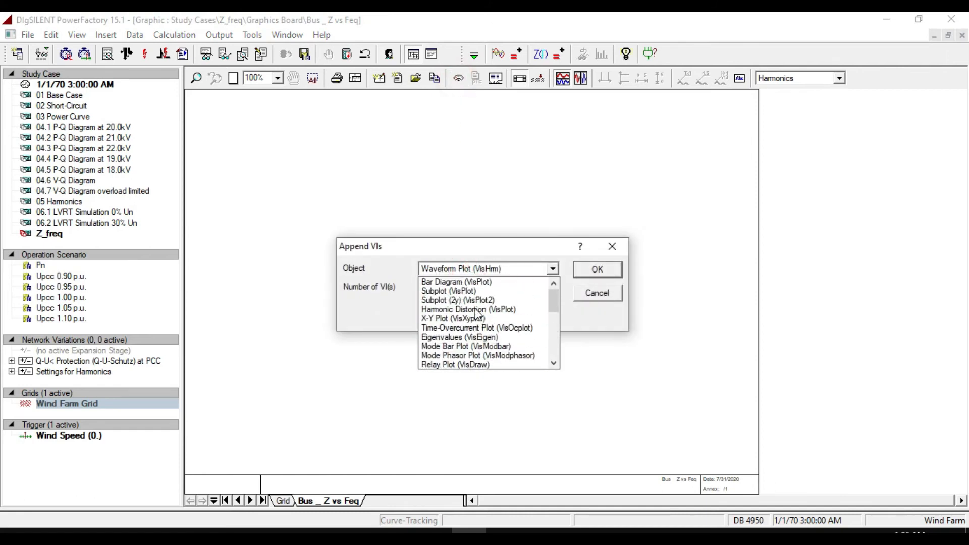
left_click(457, 282)
left_click(598, 268)
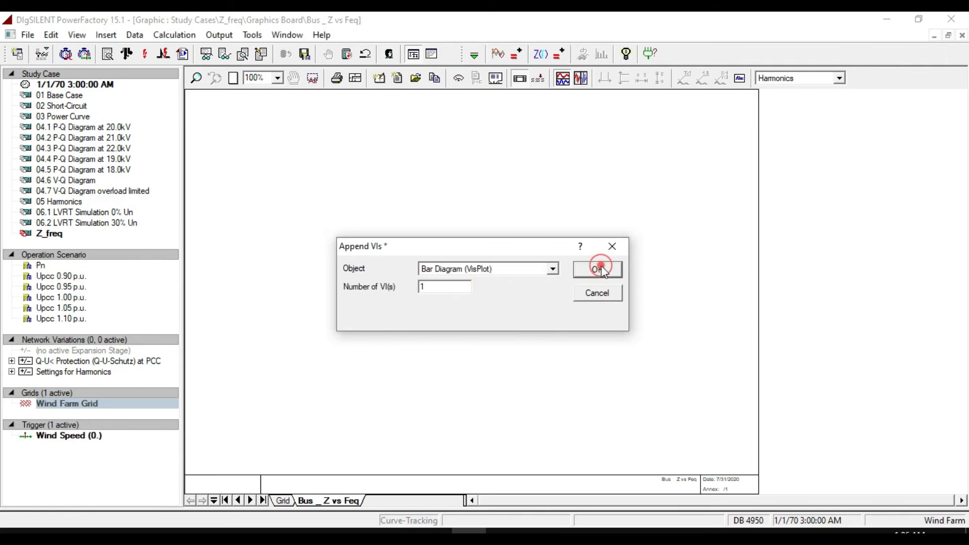
left_click(526, 292)
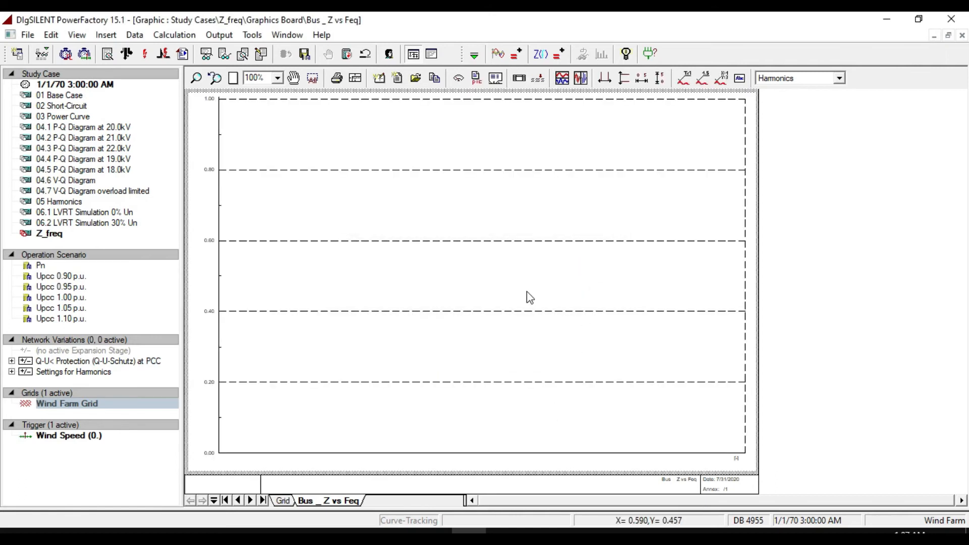
Step: Assign the bar diagram's first curve to the Freq.Sweep results, with element Bus Bar and network impedance magnitude variable m:Z
double_click(489, 278)
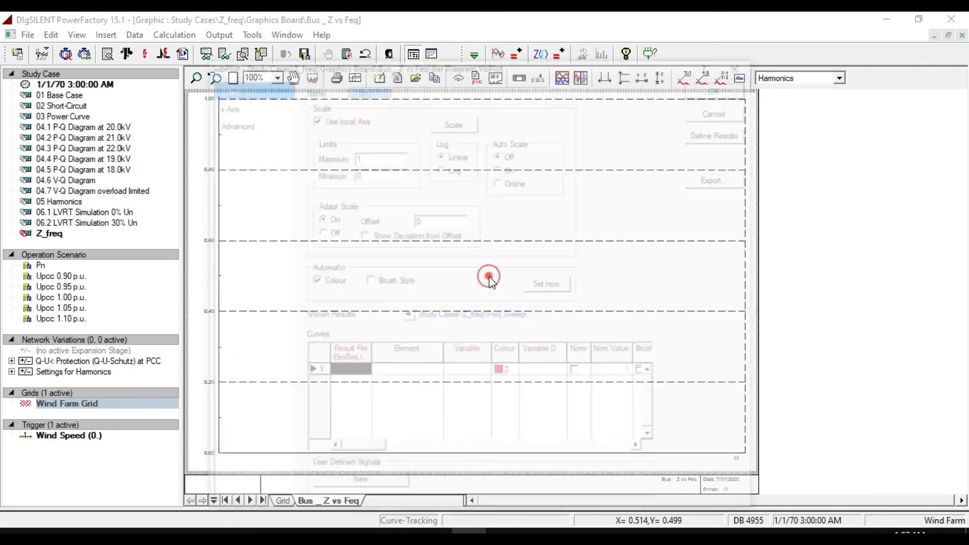
double_click(346, 376)
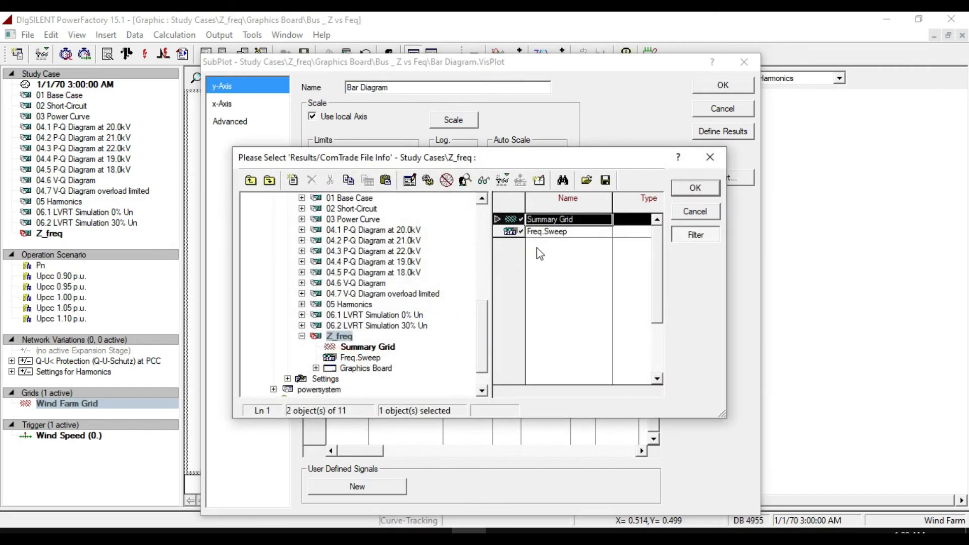
left_click(547, 233)
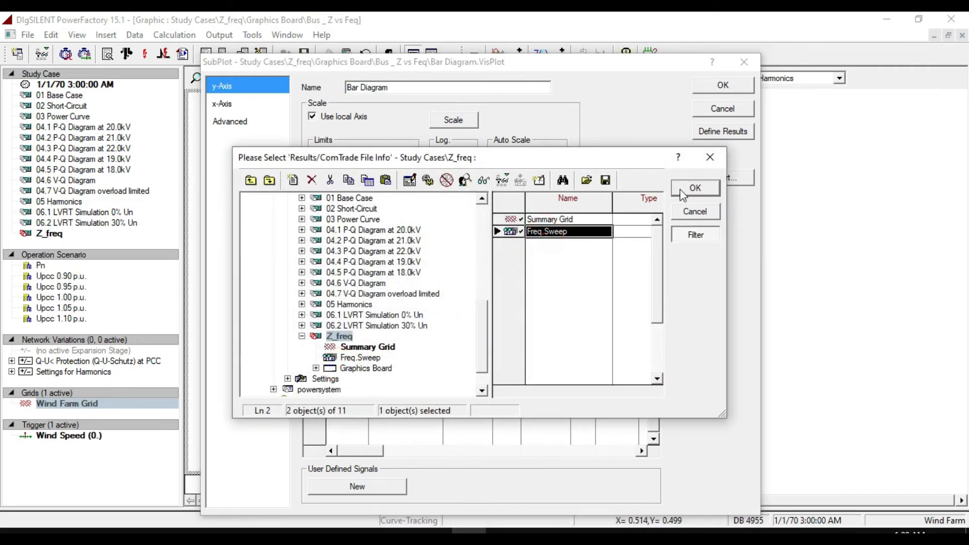
left_click(689, 189)
double_click(411, 372)
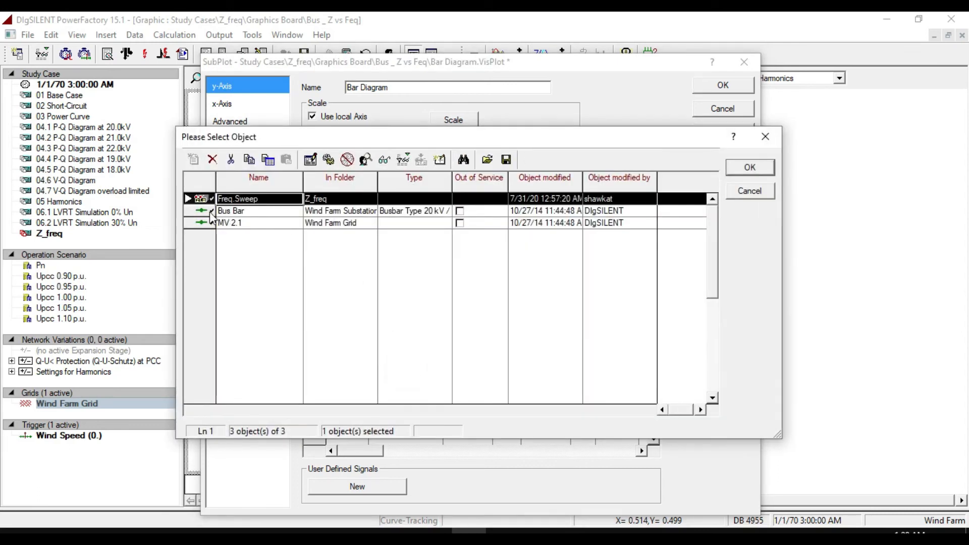
left_click(212, 216)
left_click(750, 168)
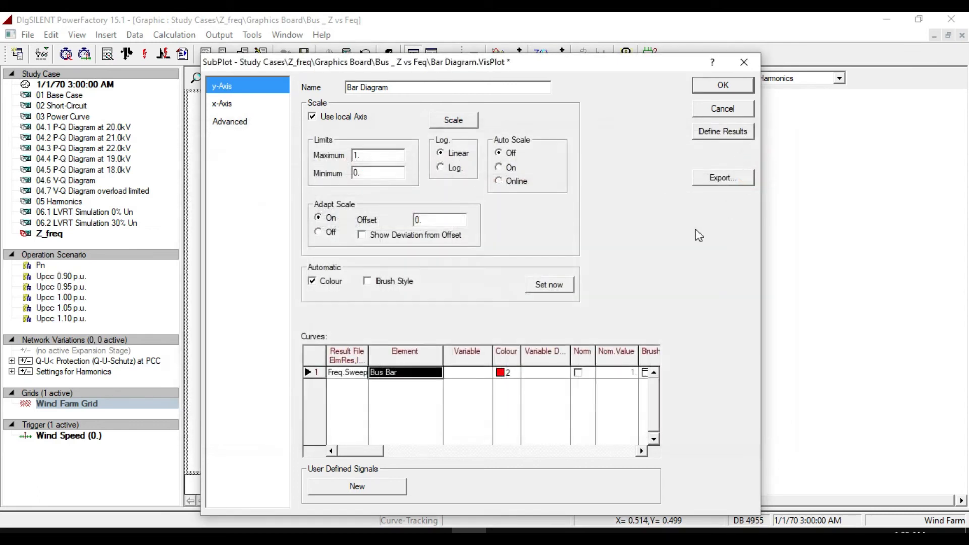
double_click(460, 378)
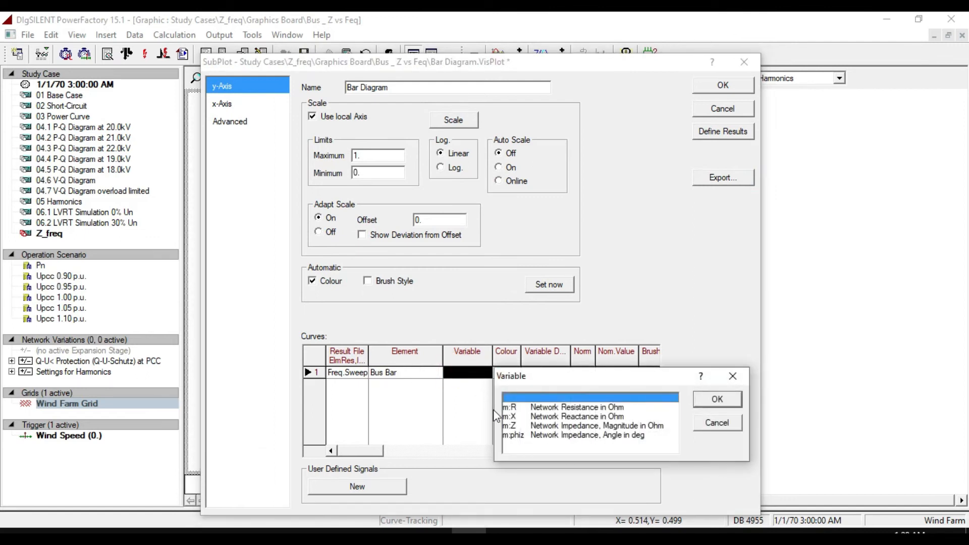
left_click(507, 427)
left_click(715, 399)
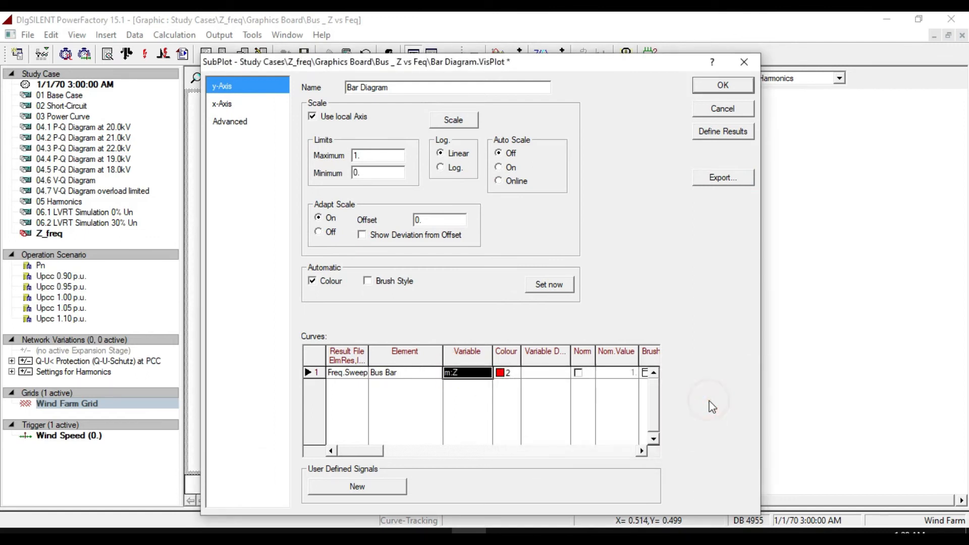
Step: Use the page-level x-axis for the bar diagram and set its x-axis variable to Frequency [Hz]
left_click(228, 105)
left_click(325, 144)
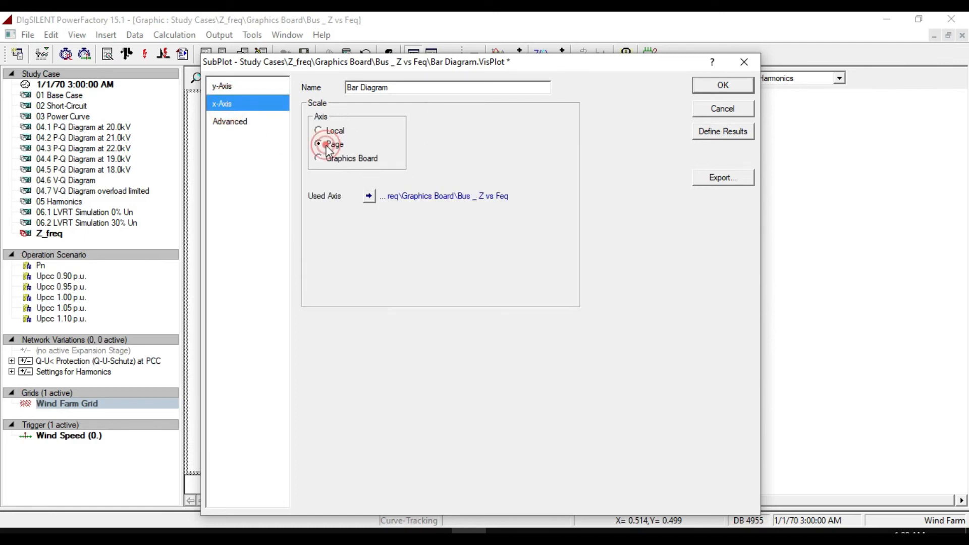
left_click(370, 196)
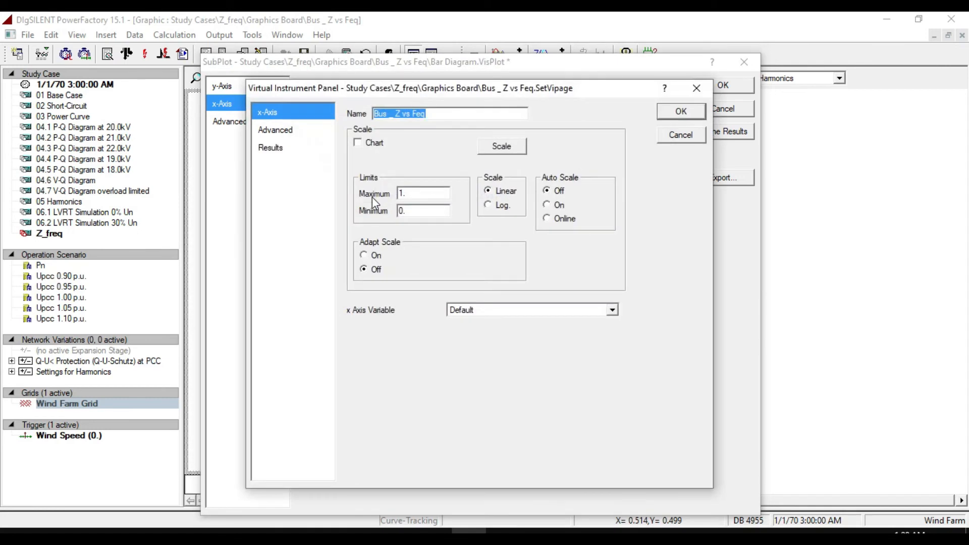
left_click(481, 311)
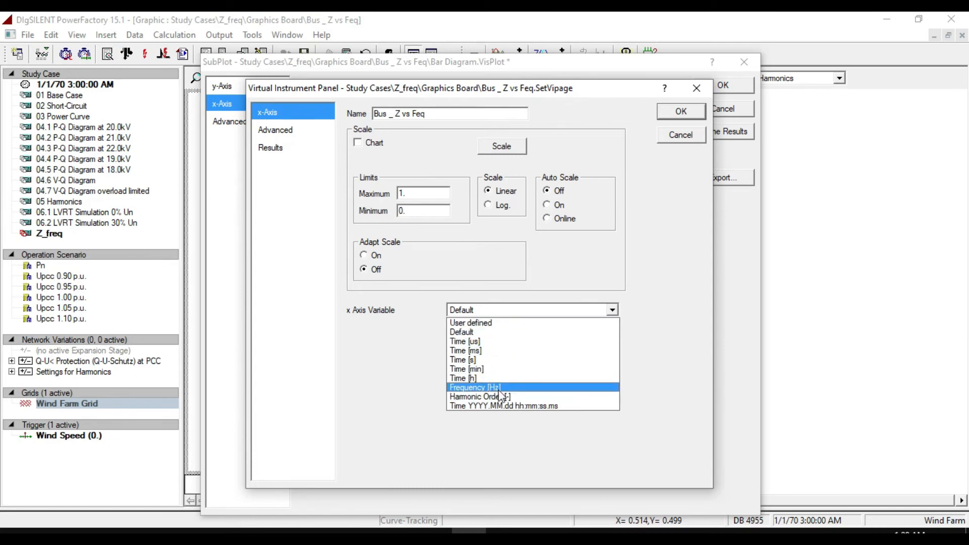
left_click(481, 389)
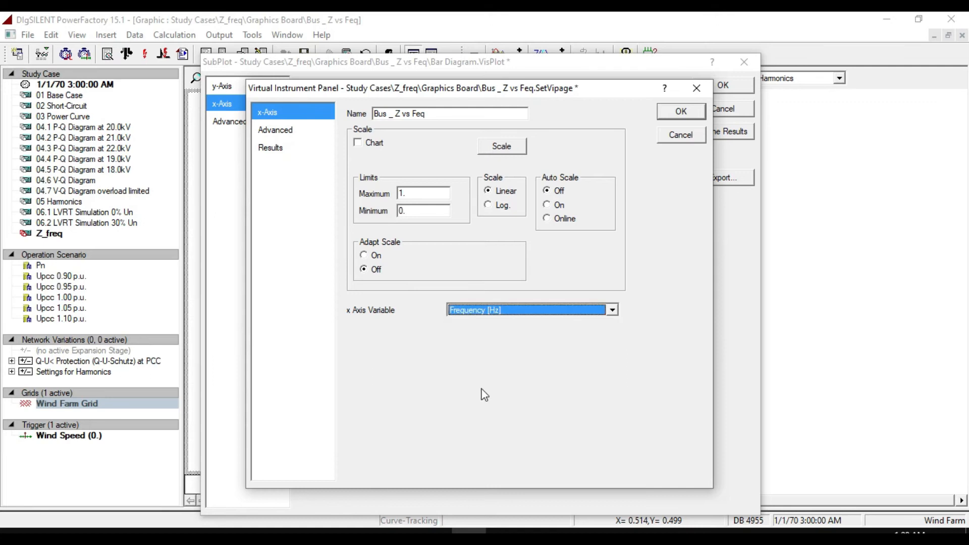
left_click(682, 113)
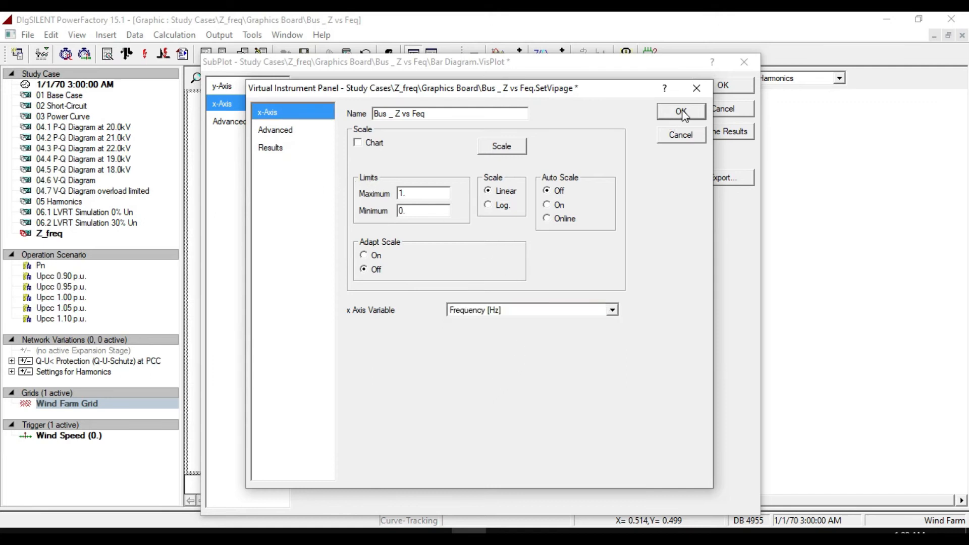
Step: Switch the bar diagram's presentation to Curves and automatically scale the plot's x- and y-axes
left_click(233, 125)
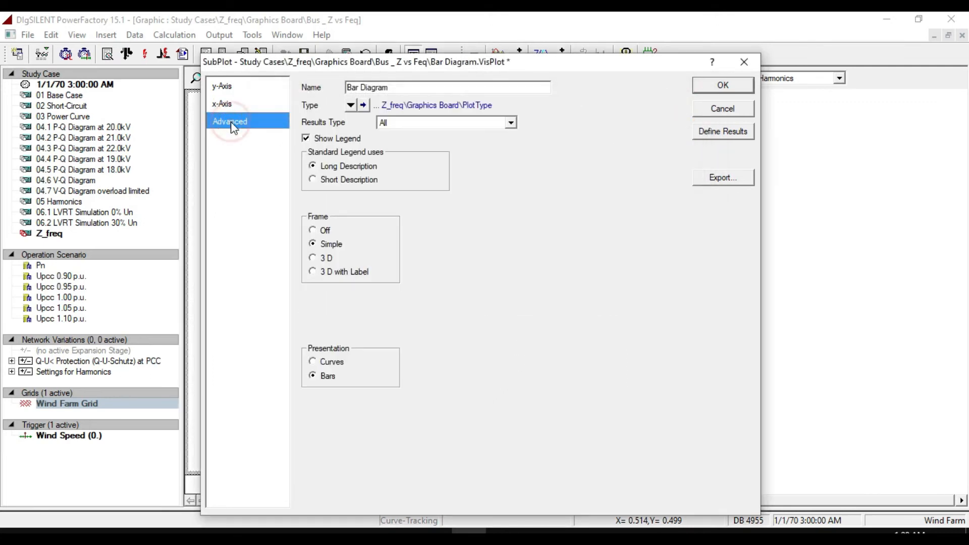
left_click(328, 366)
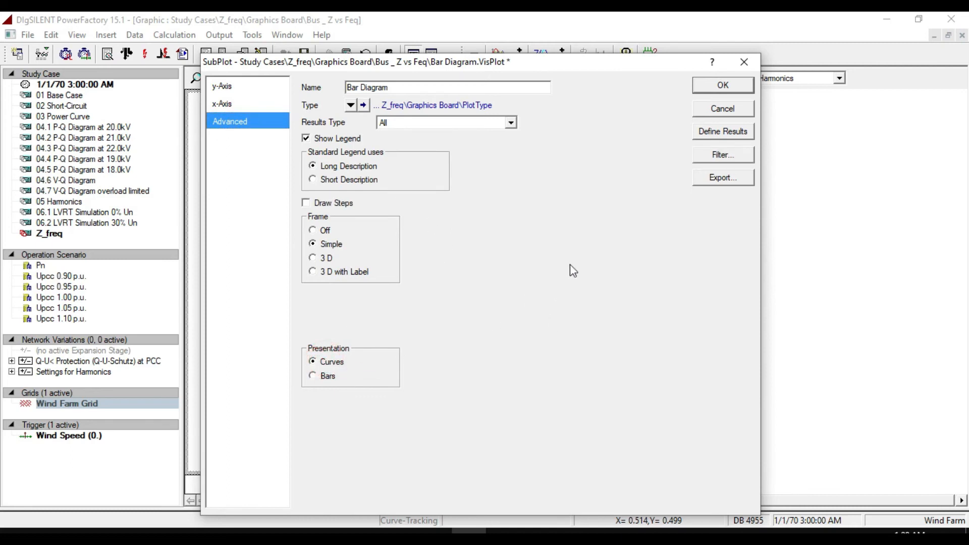
left_click(720, 85)
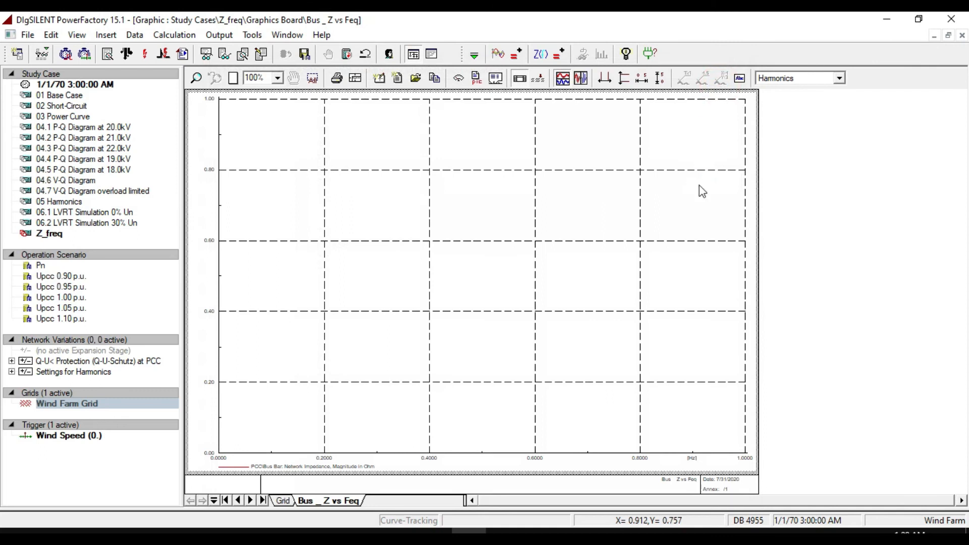
left_click(641, 78)
left_click(659, 78)
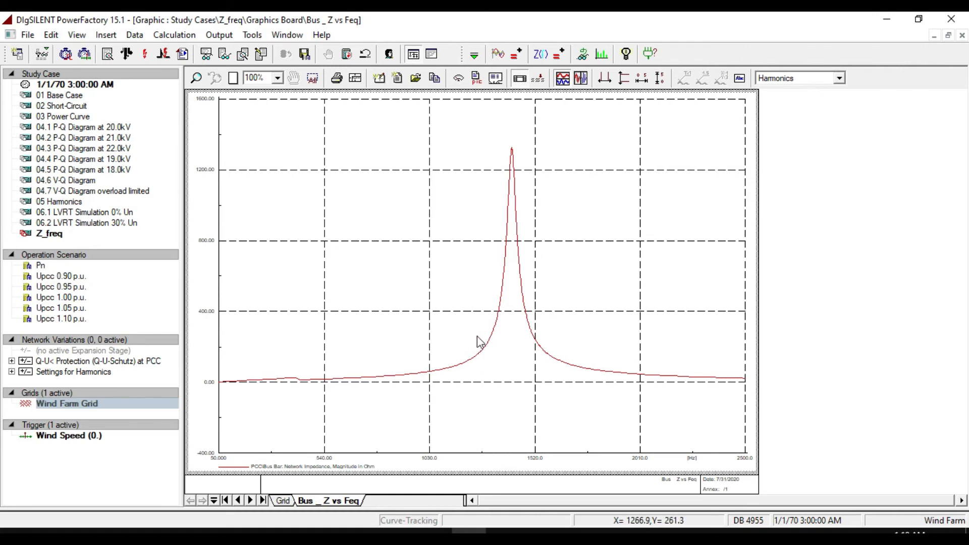
Step: Duplicate the PCC Bus Bar impedance magnitude plot on the Bus _ Z vs Feq page
right_click(461, 205)
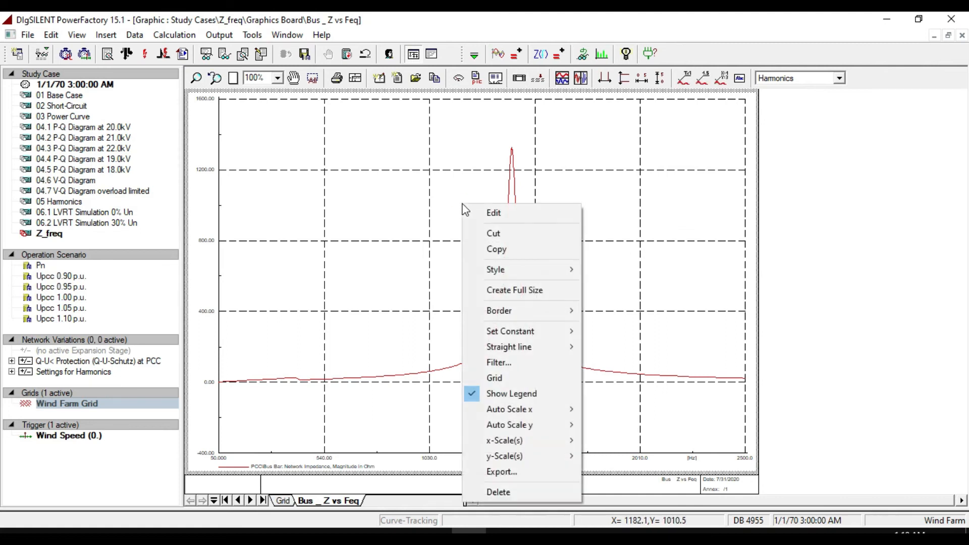
left_click(489, 250)
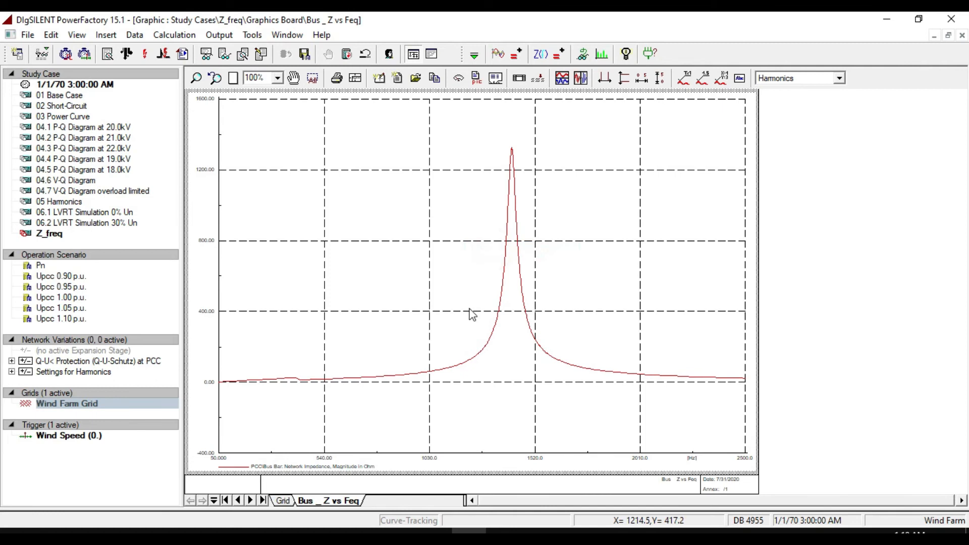
key("ctrl+v")
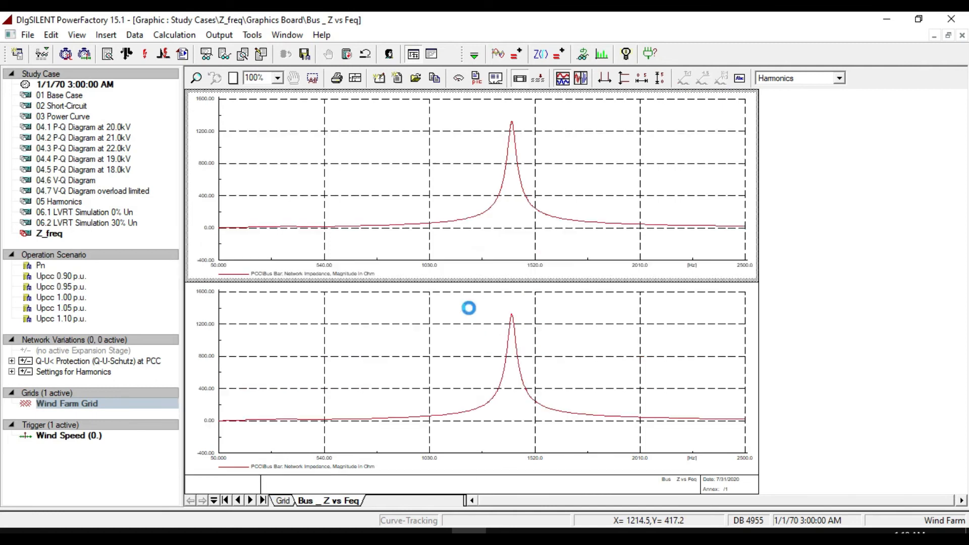
Step: Change the duplicated plot's Bus Bar variable to network impedance angle m:phiz and automatically scale the y-axis
double_click(490, 349)
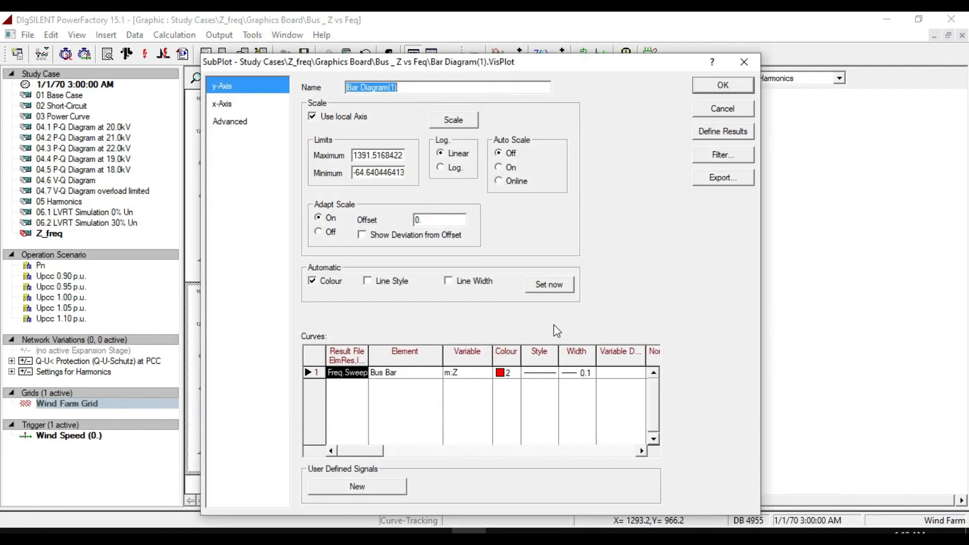
double_click(465, 374)
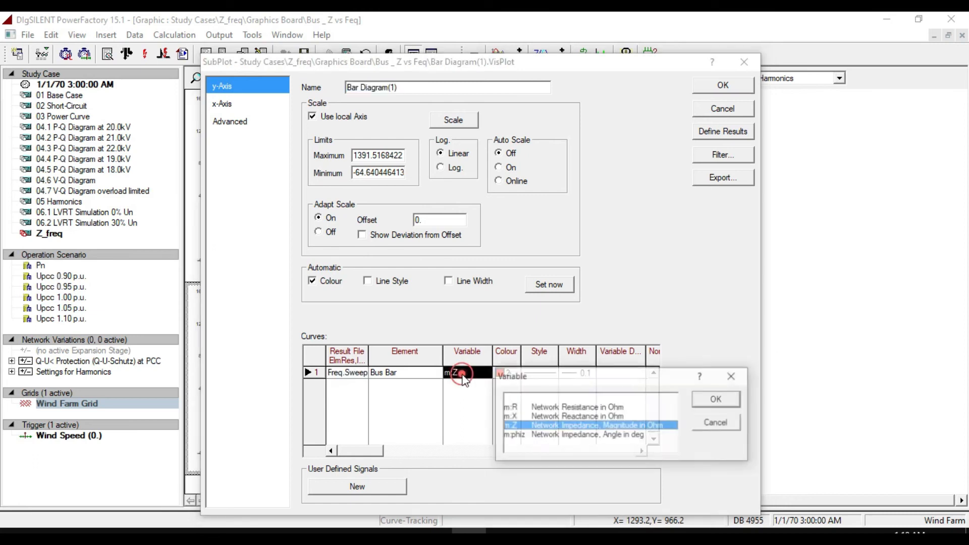
left_click(523, 437)
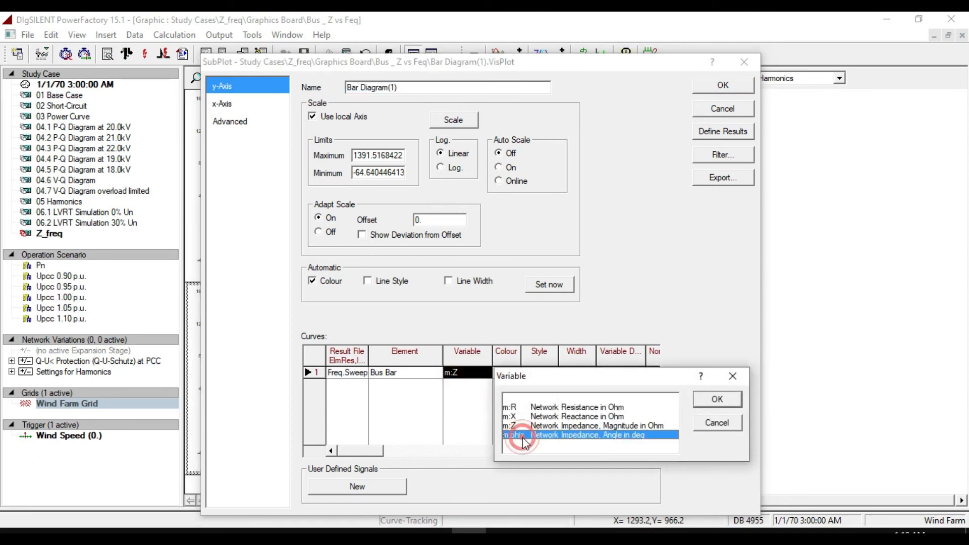
left_click(709, 403)
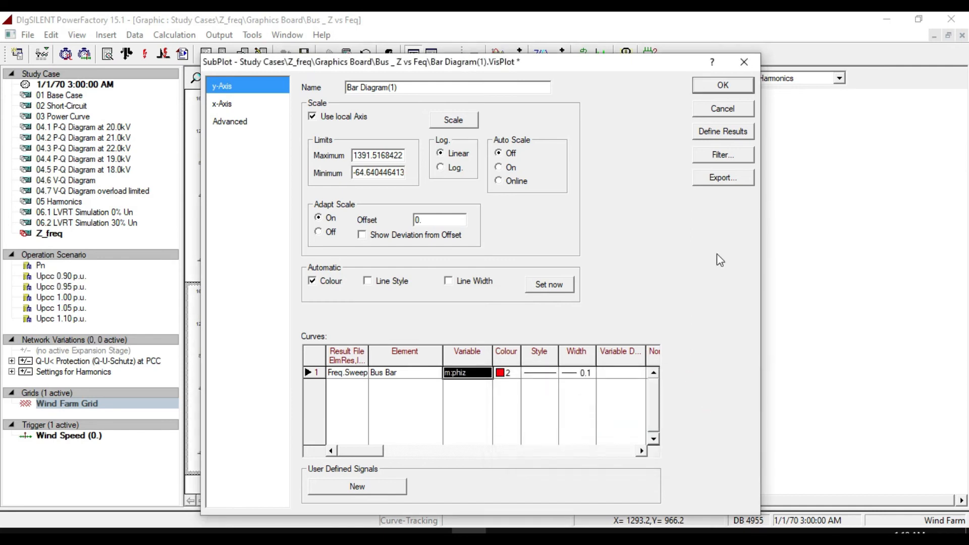
left_click(723, 87)
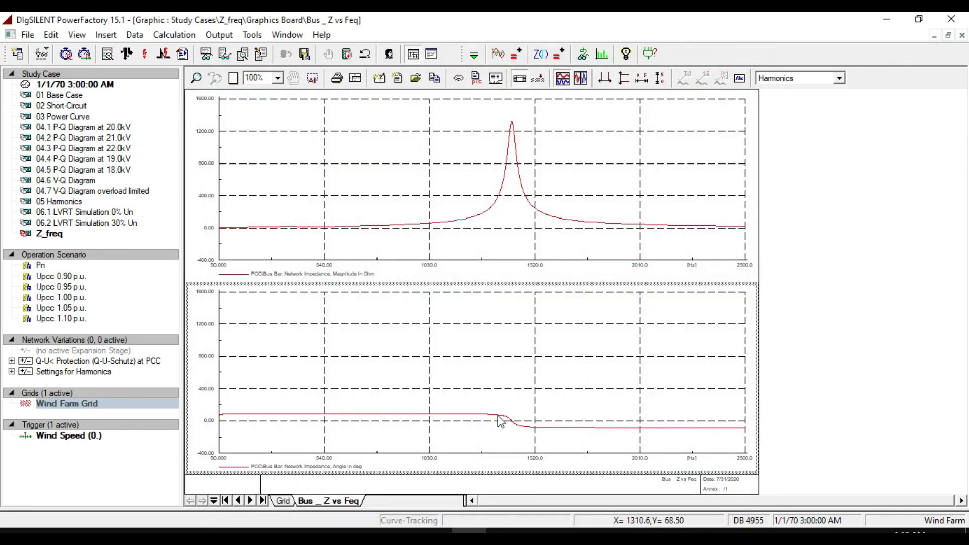
left_click(660, 78)
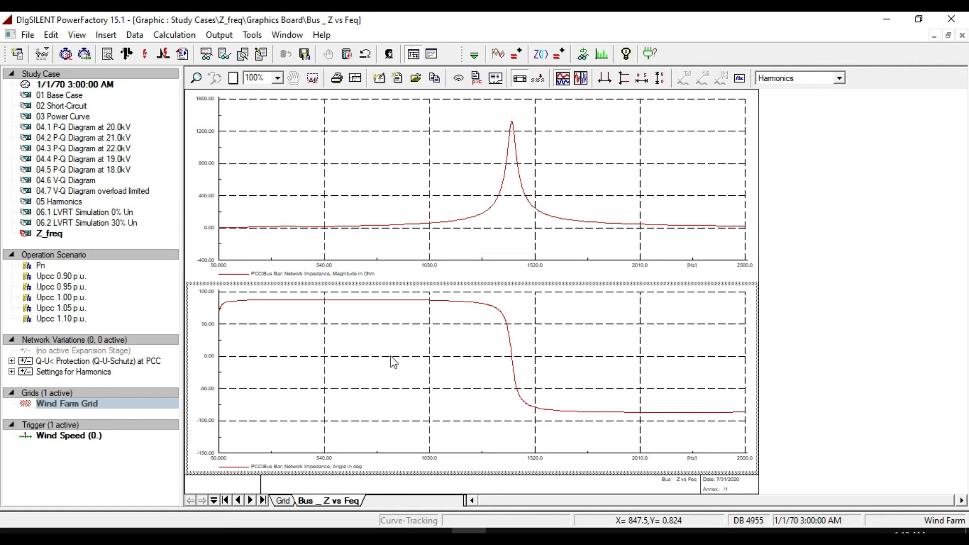
Step: Check the Grid diagram, return to Bus _ Z vs Feq, and append a second curve using the Freq.Sweep results to the magnitude plot
left_click(283, 501)
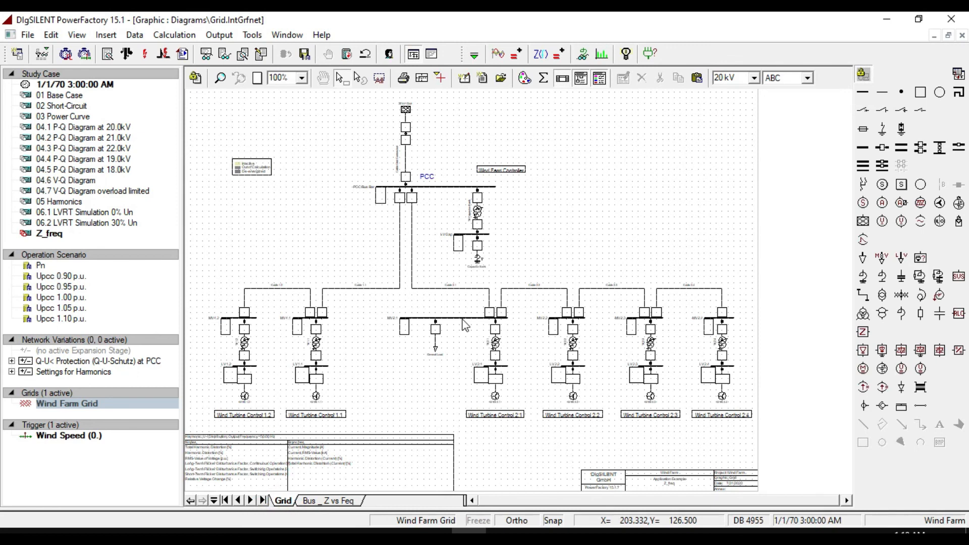
left_click(328, 501)
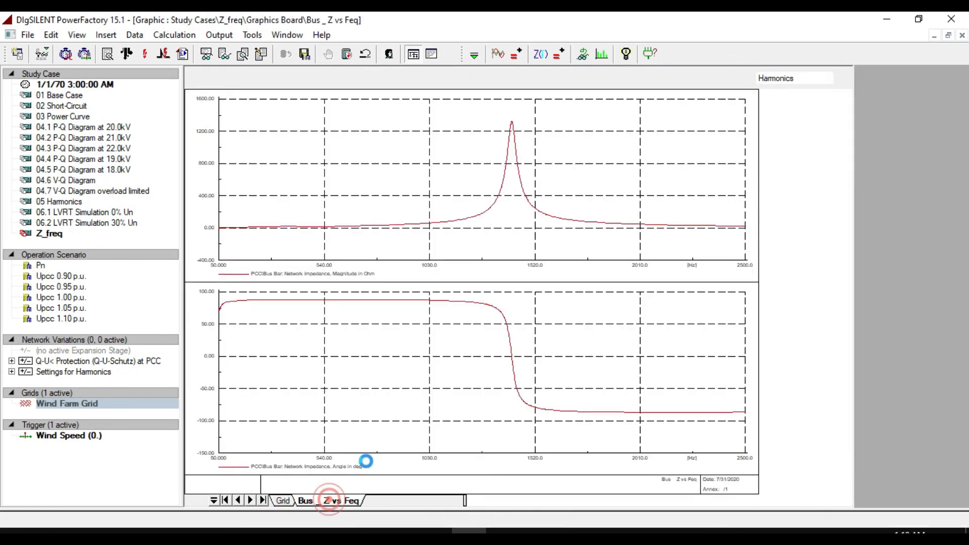
double_click(516, 210)
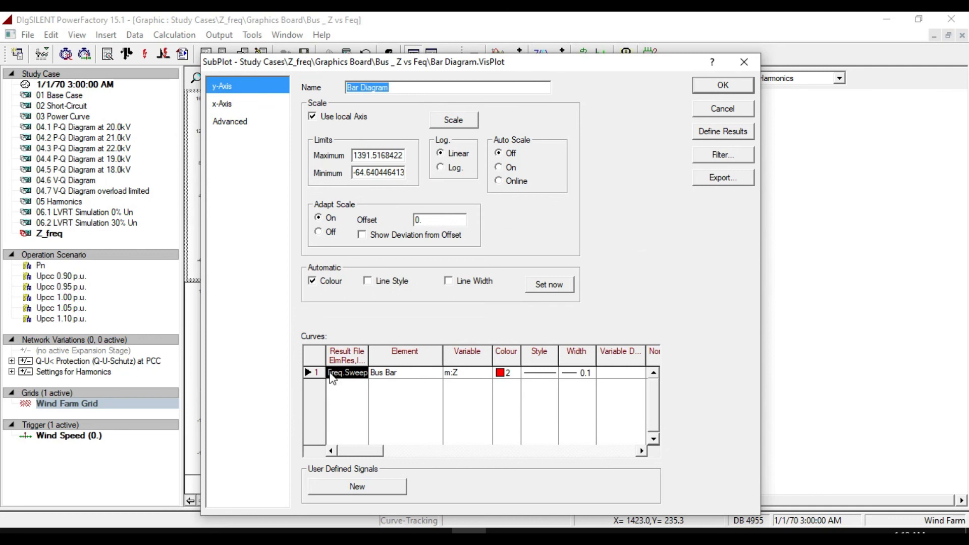
right_click(332, 377)
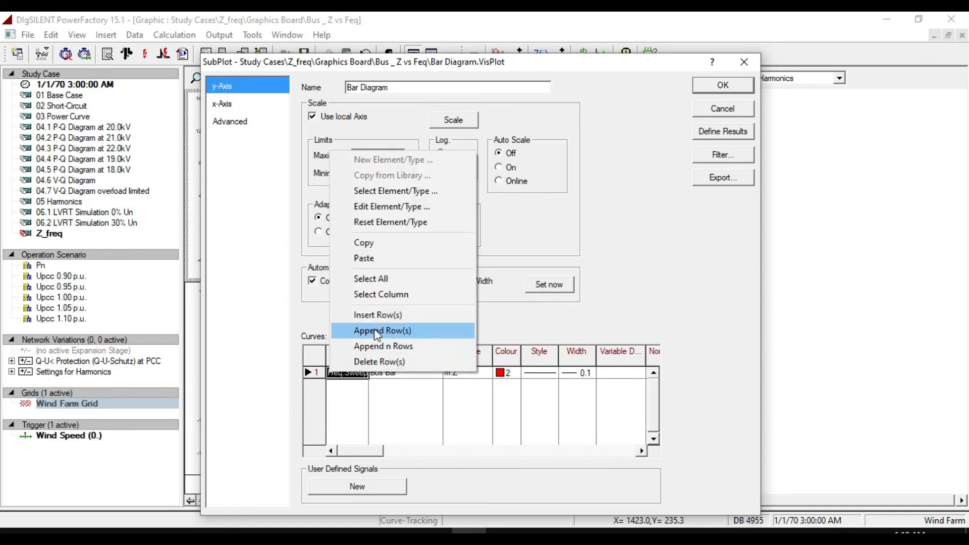
left_click(383, 330)
double_click(345, 384)
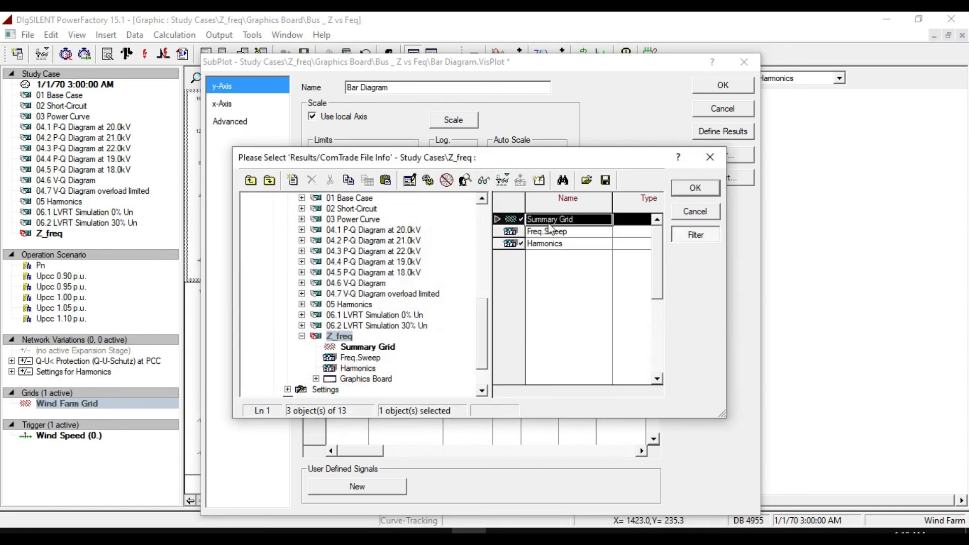
left_click(545, 231)
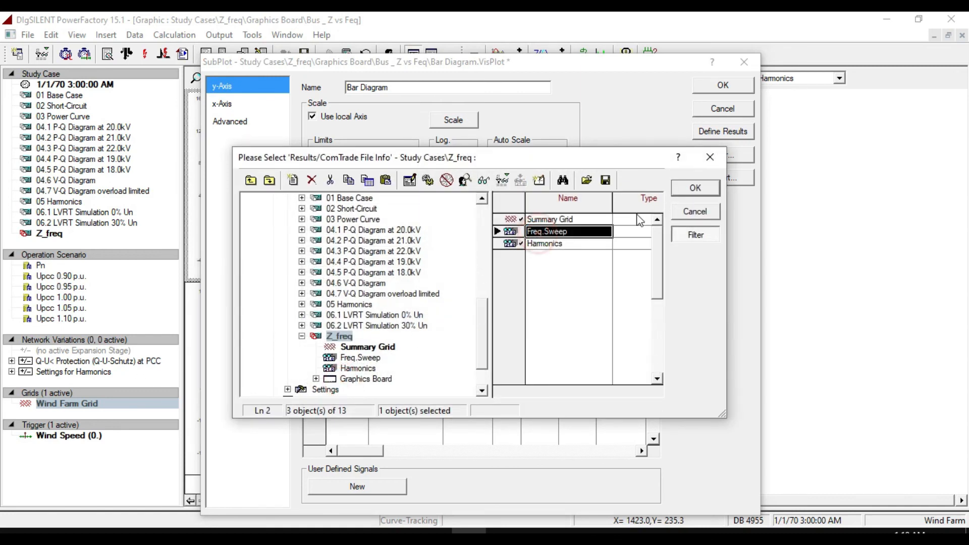
left_click(695, 188)
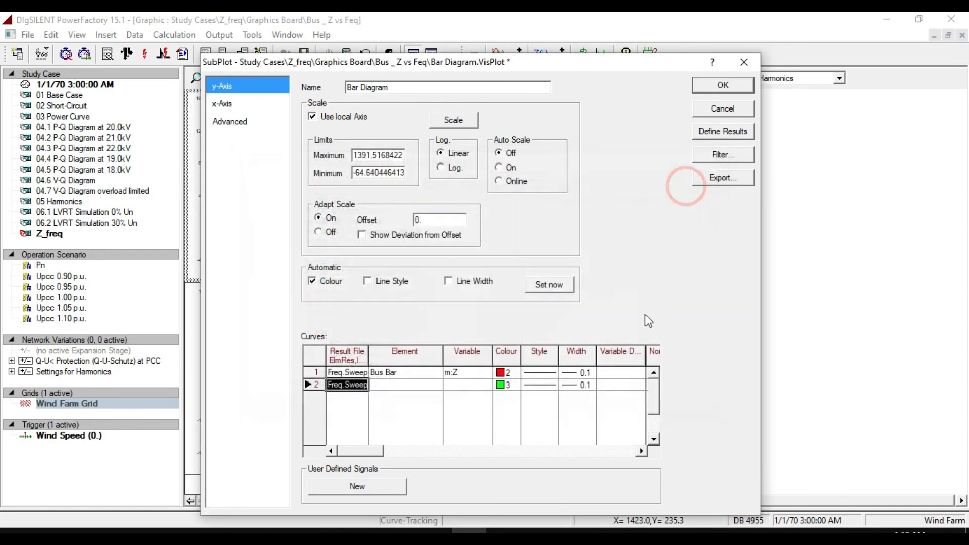
Step: Assign element MV 2.1 and network impedance magnitude variable m:Z to the magnitude plot's second curve
double_click(406, 388)
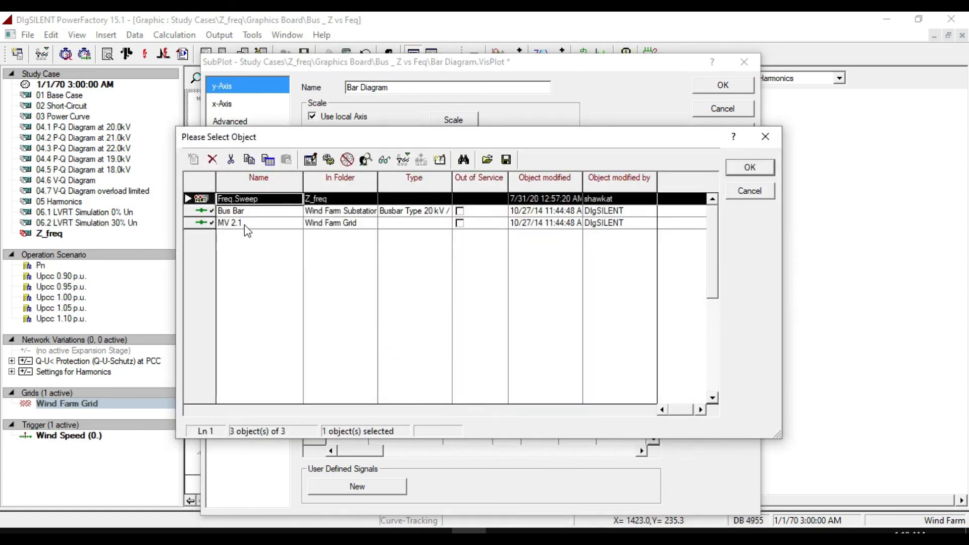
left_click(215, 224)
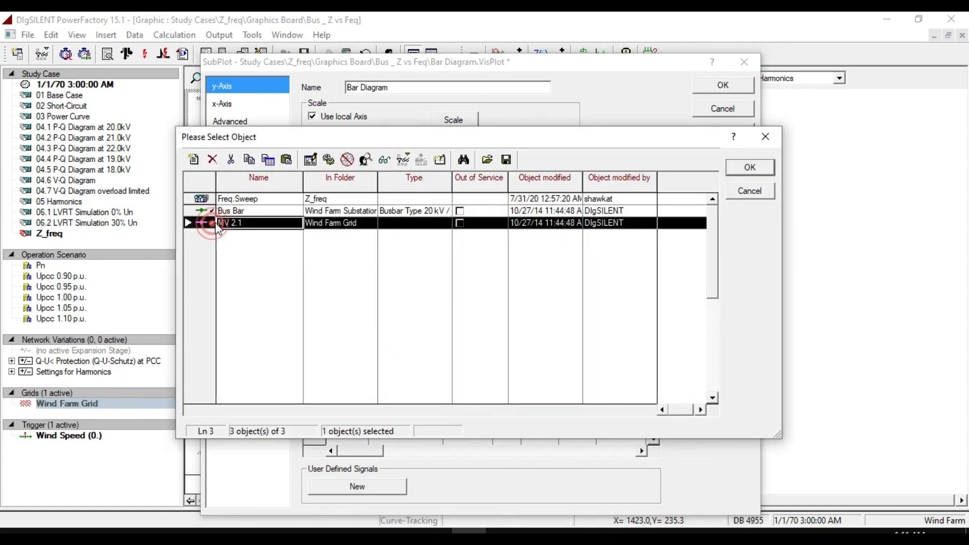
left_click(750, 167)
double_click(475, 388)
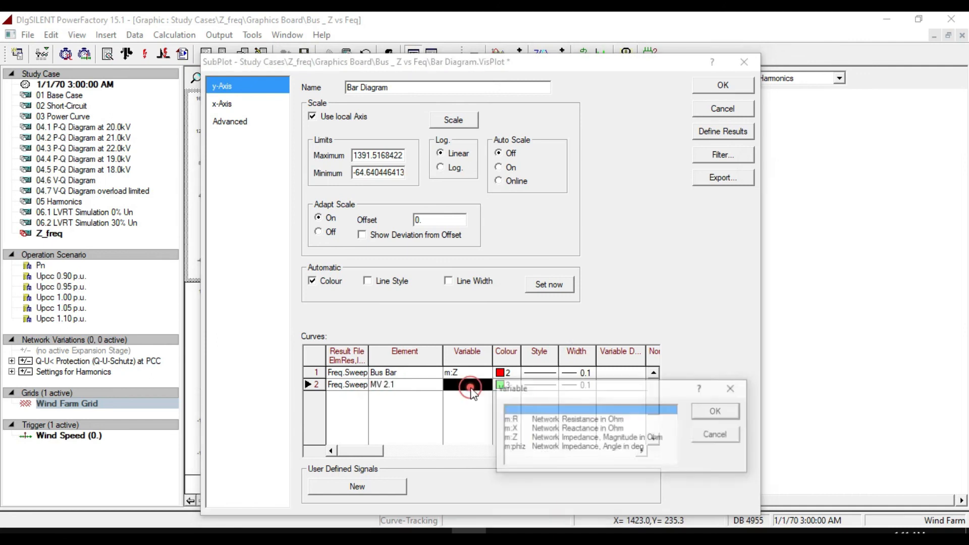
left_click(513, 439)
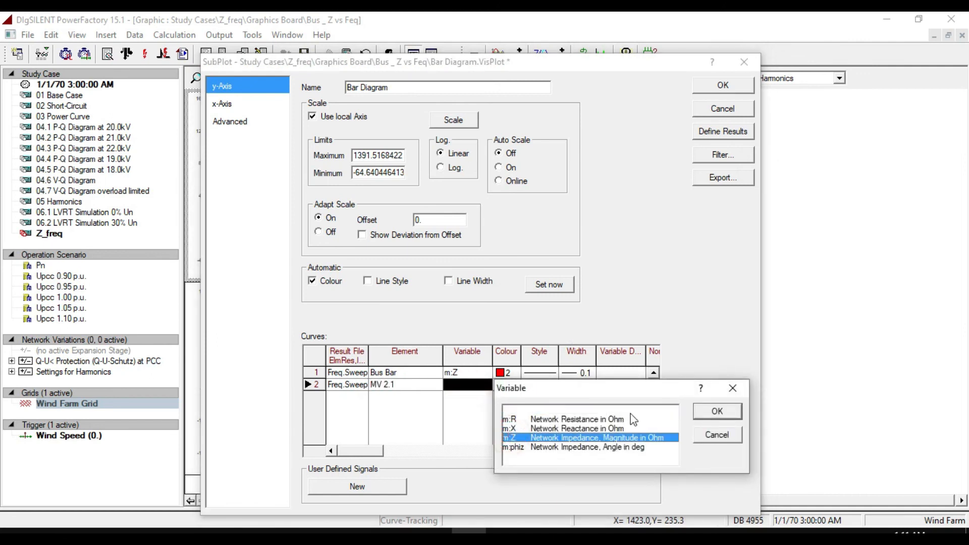
left_click(717, 412)
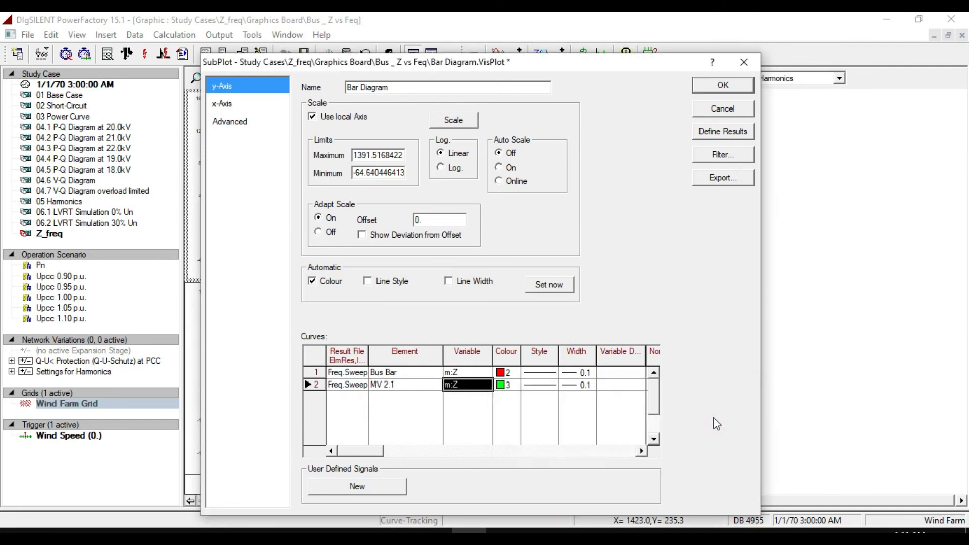
left_click(728, 86)
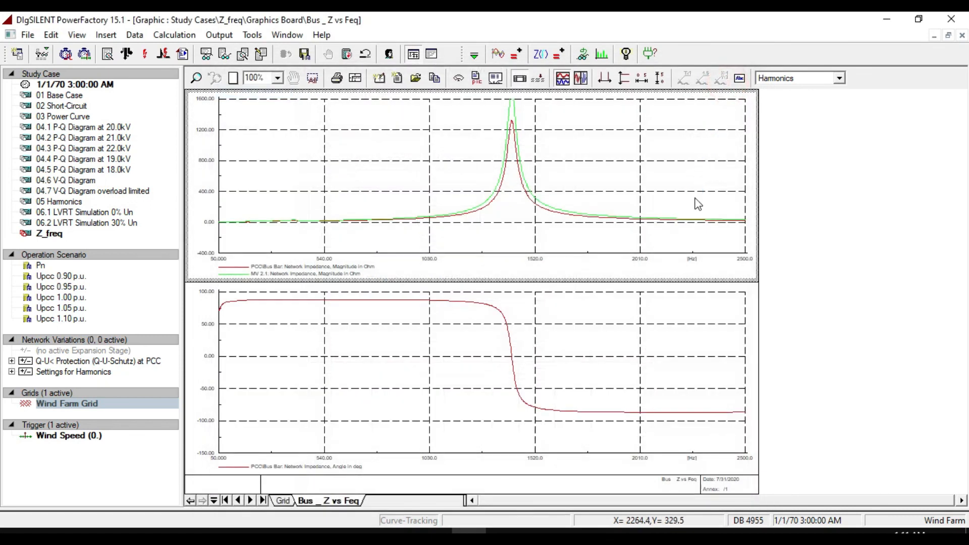
Step: Delete the impedance angle plot from the Bus _ Z vs Feq page
right_click(506, 368)
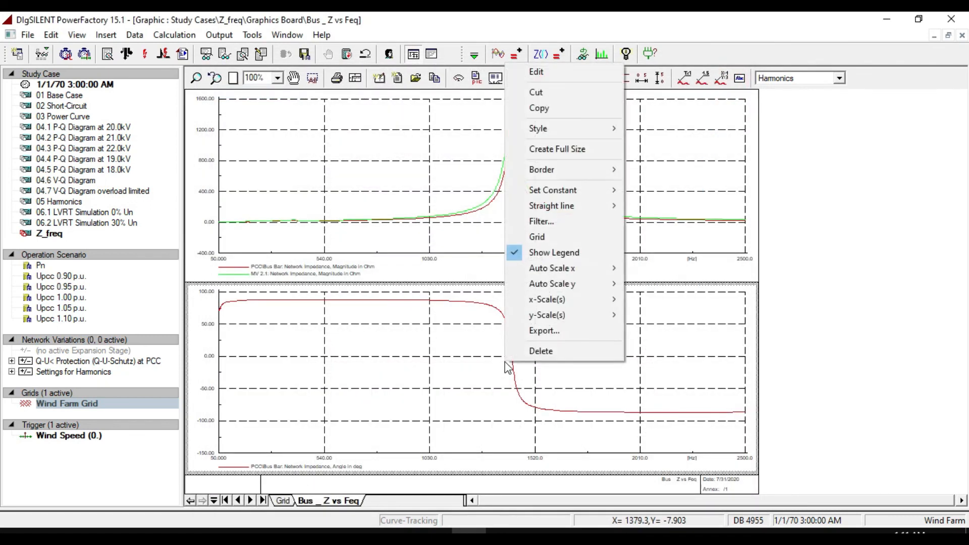
left_click(550, 351)
left_click(530, 325)
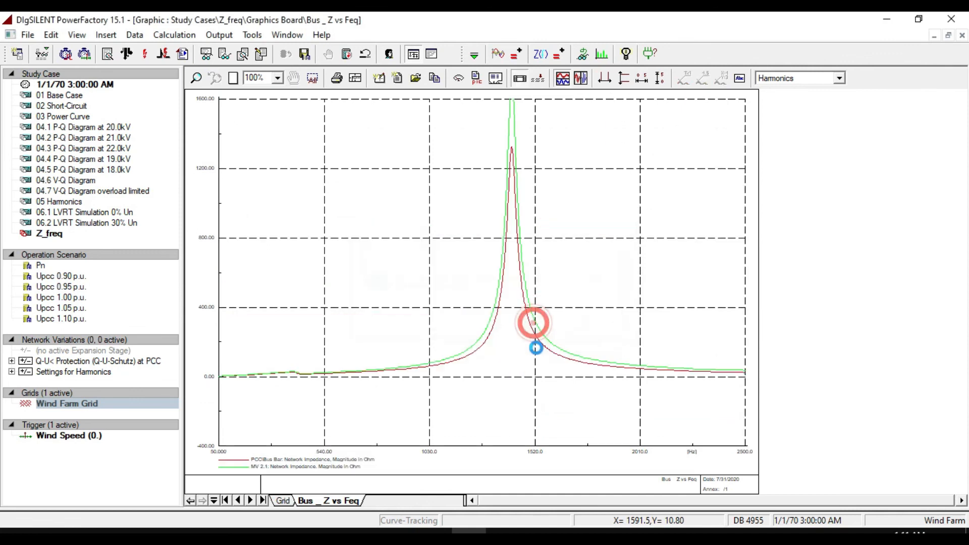
Step: Duplicate the magnitude plot containing the Bus Bar and MV 2.1 curves on the same page
right_click(571, 231)
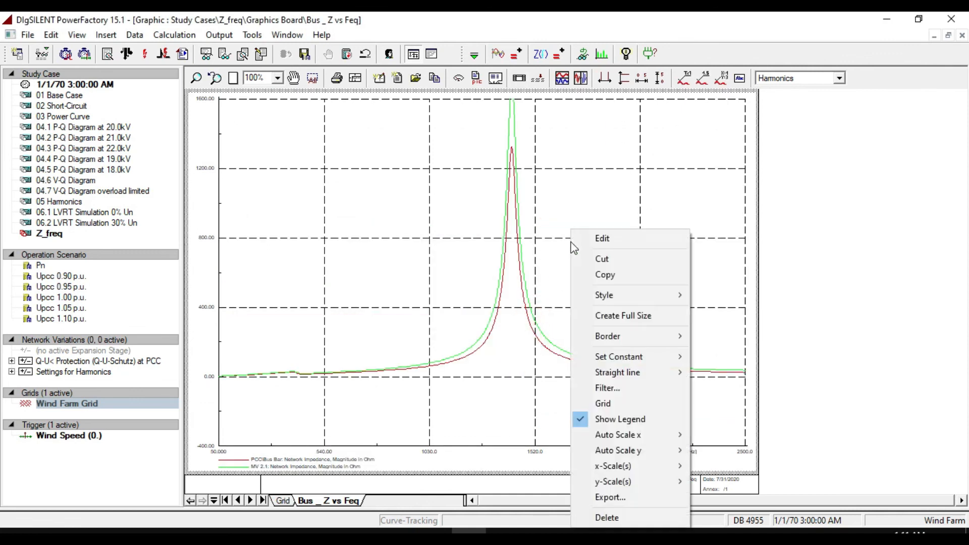
left_click(604, 277)
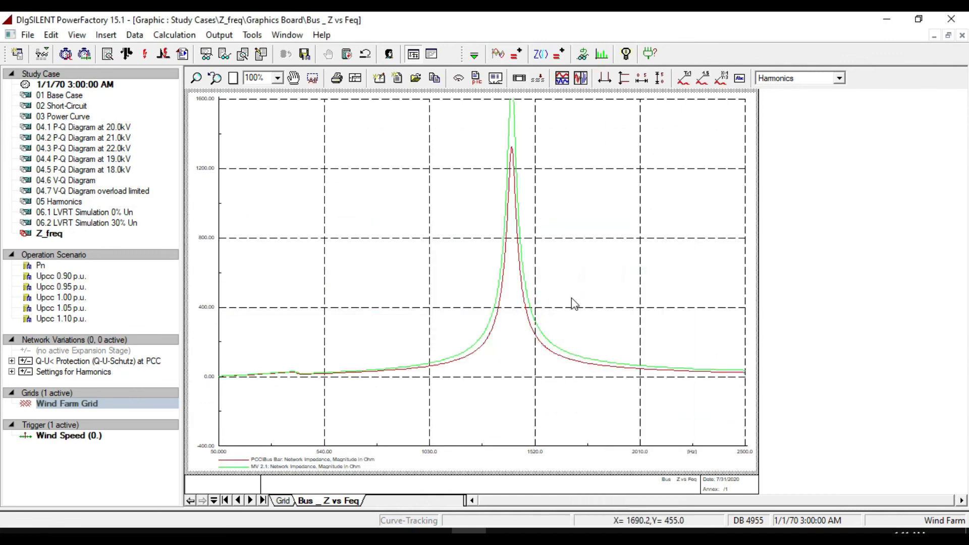
key("ctrl+v")
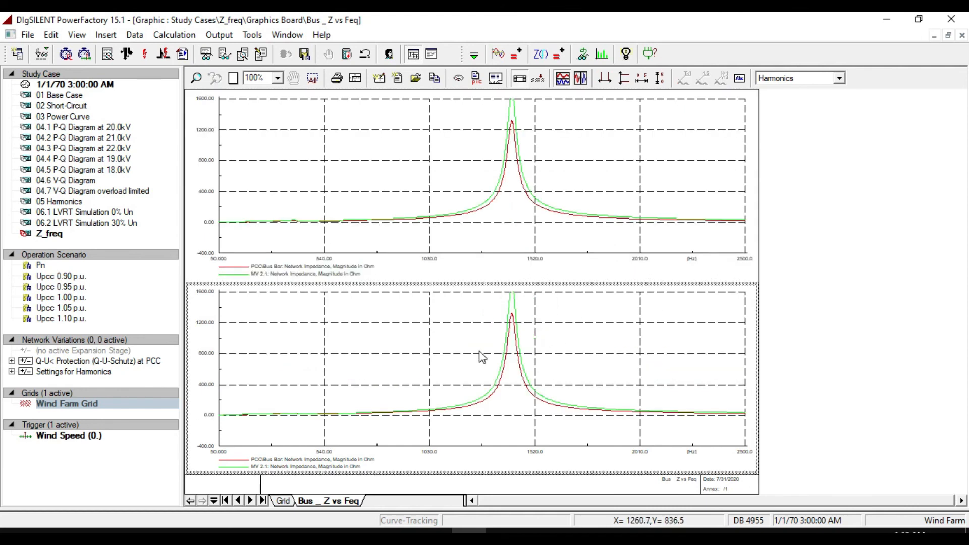
Step: Change both Bus Bar and MV 2.1 curves in the duplicated plot to impedance angle m:phiz and automatically scale the y-axes
double_click(481, 357)
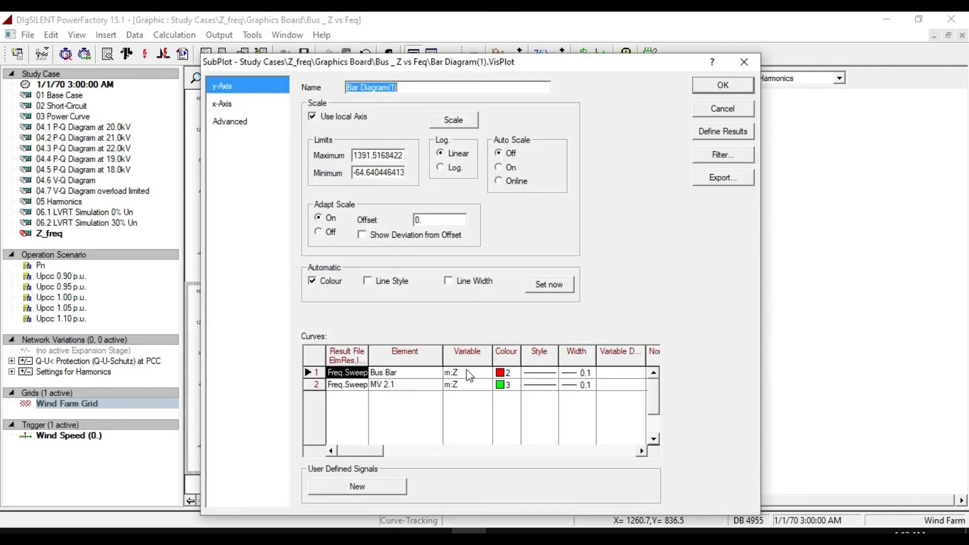
double_click(468, 373)
left_click(514, 437)
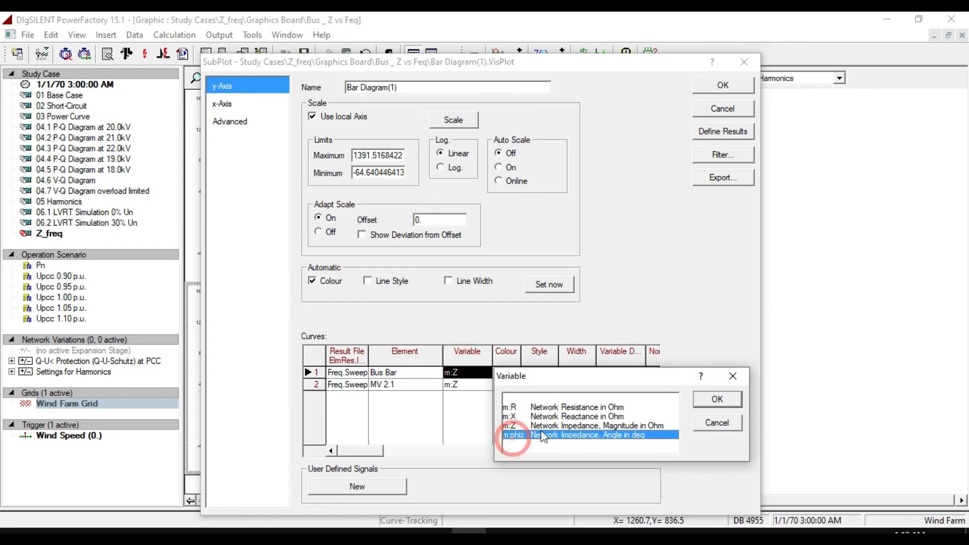
left_click(717, 399)
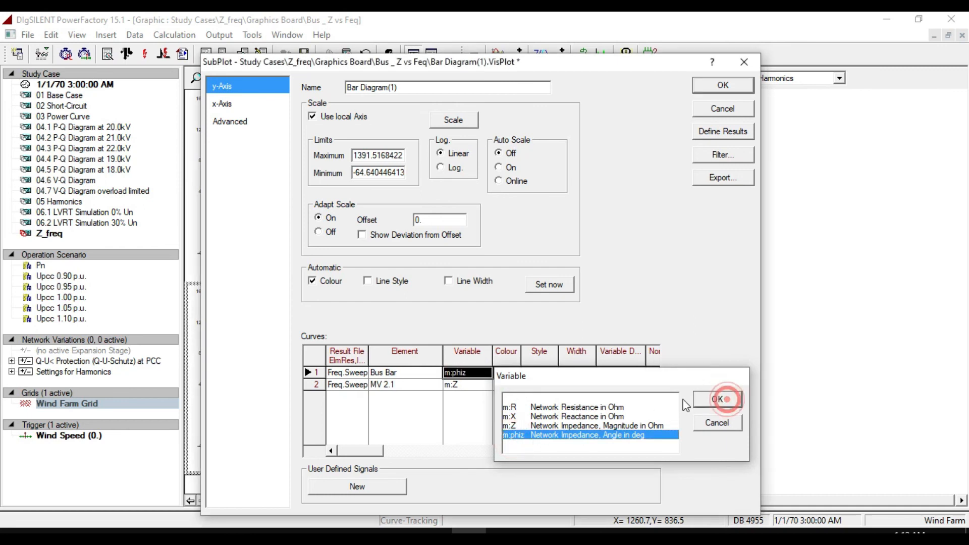
double_click(454, 387)
left_click(514, 447)
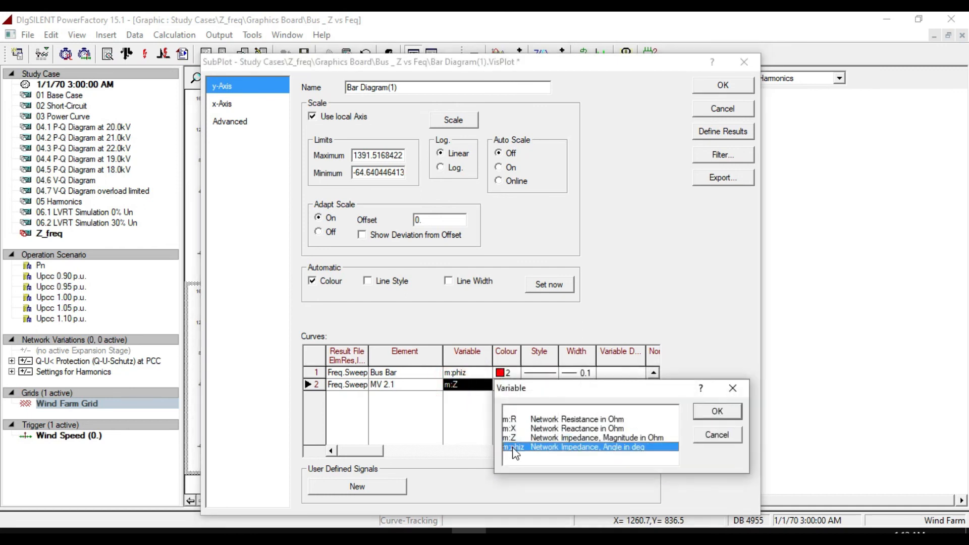
left_click(712, 410)
left_click(737, 91)
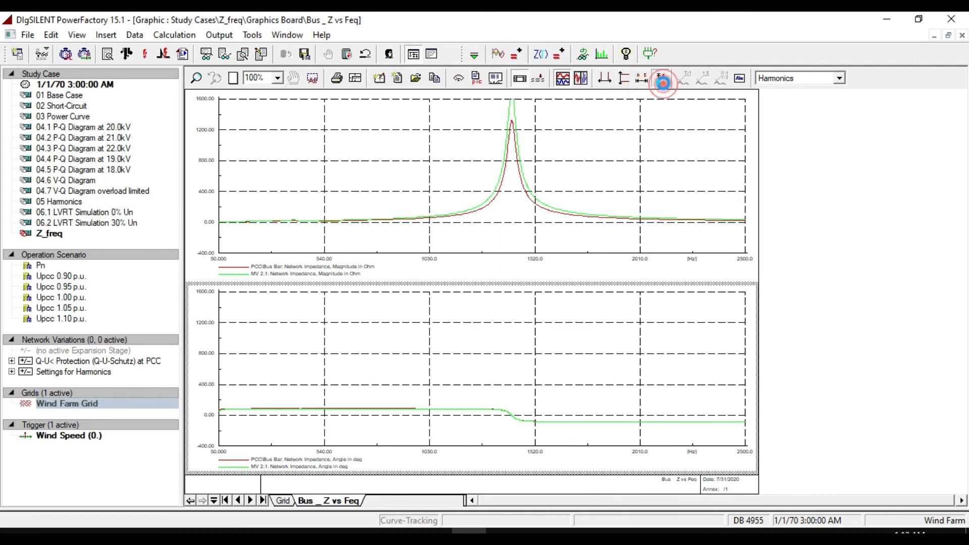
left_click(660, 78)
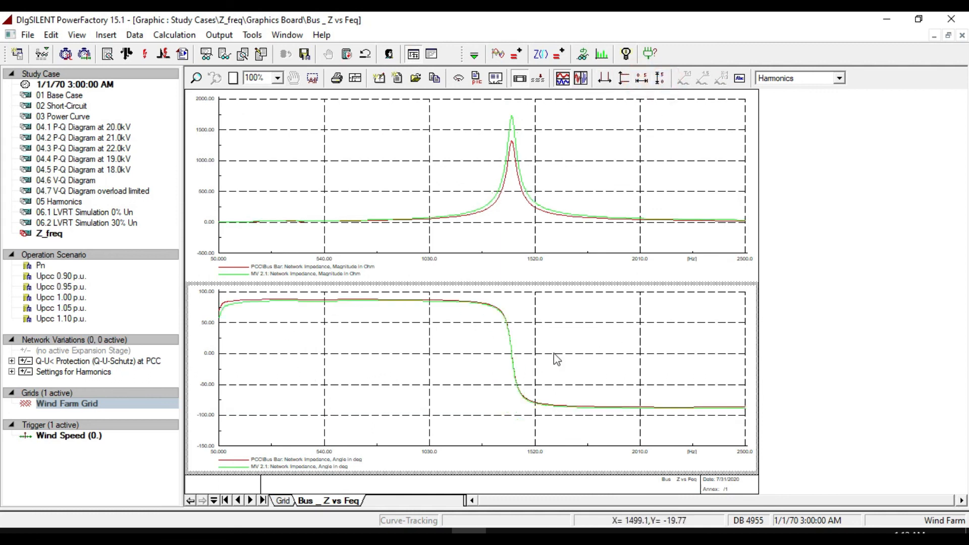